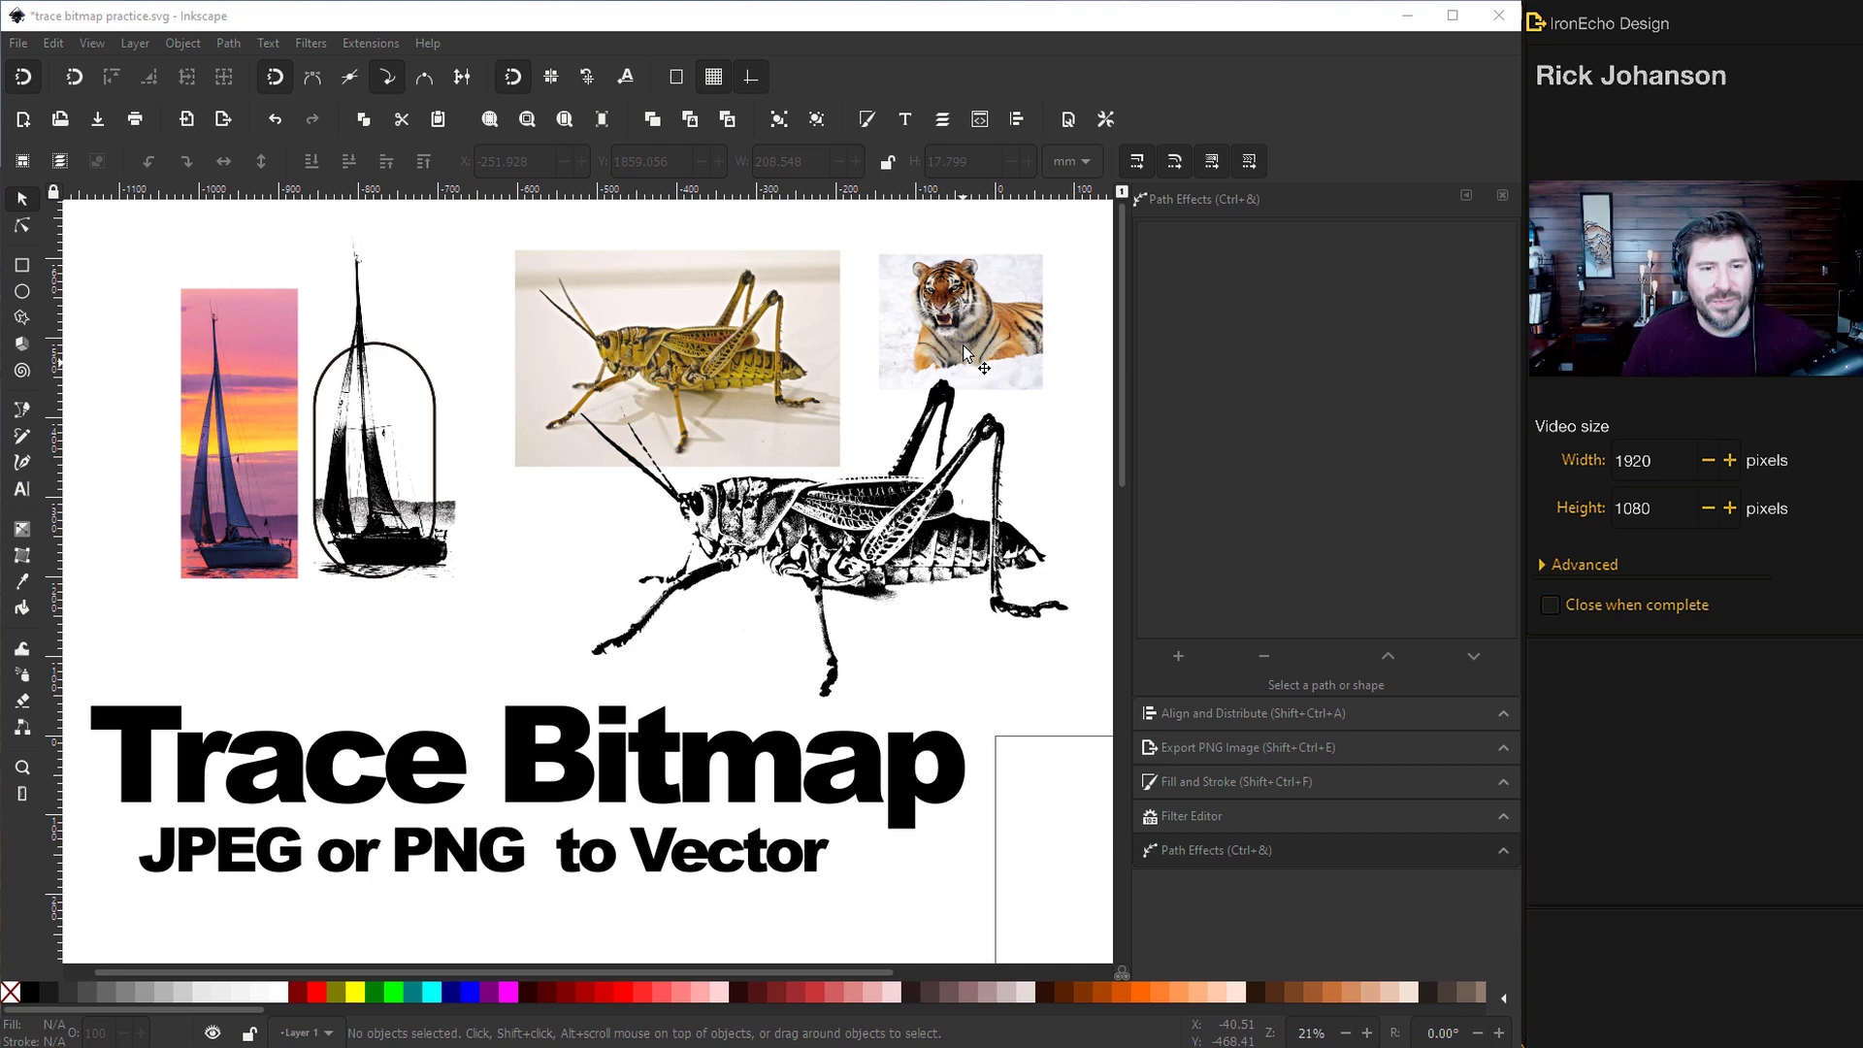
Scroll the canvas down to the tiger photo and its .43, .35 and .25 Brightness Cutoff labels
{"action": "scroll", "coordinate": [894, 452], "scroll_direction": "down", "scroll_amount": 5}
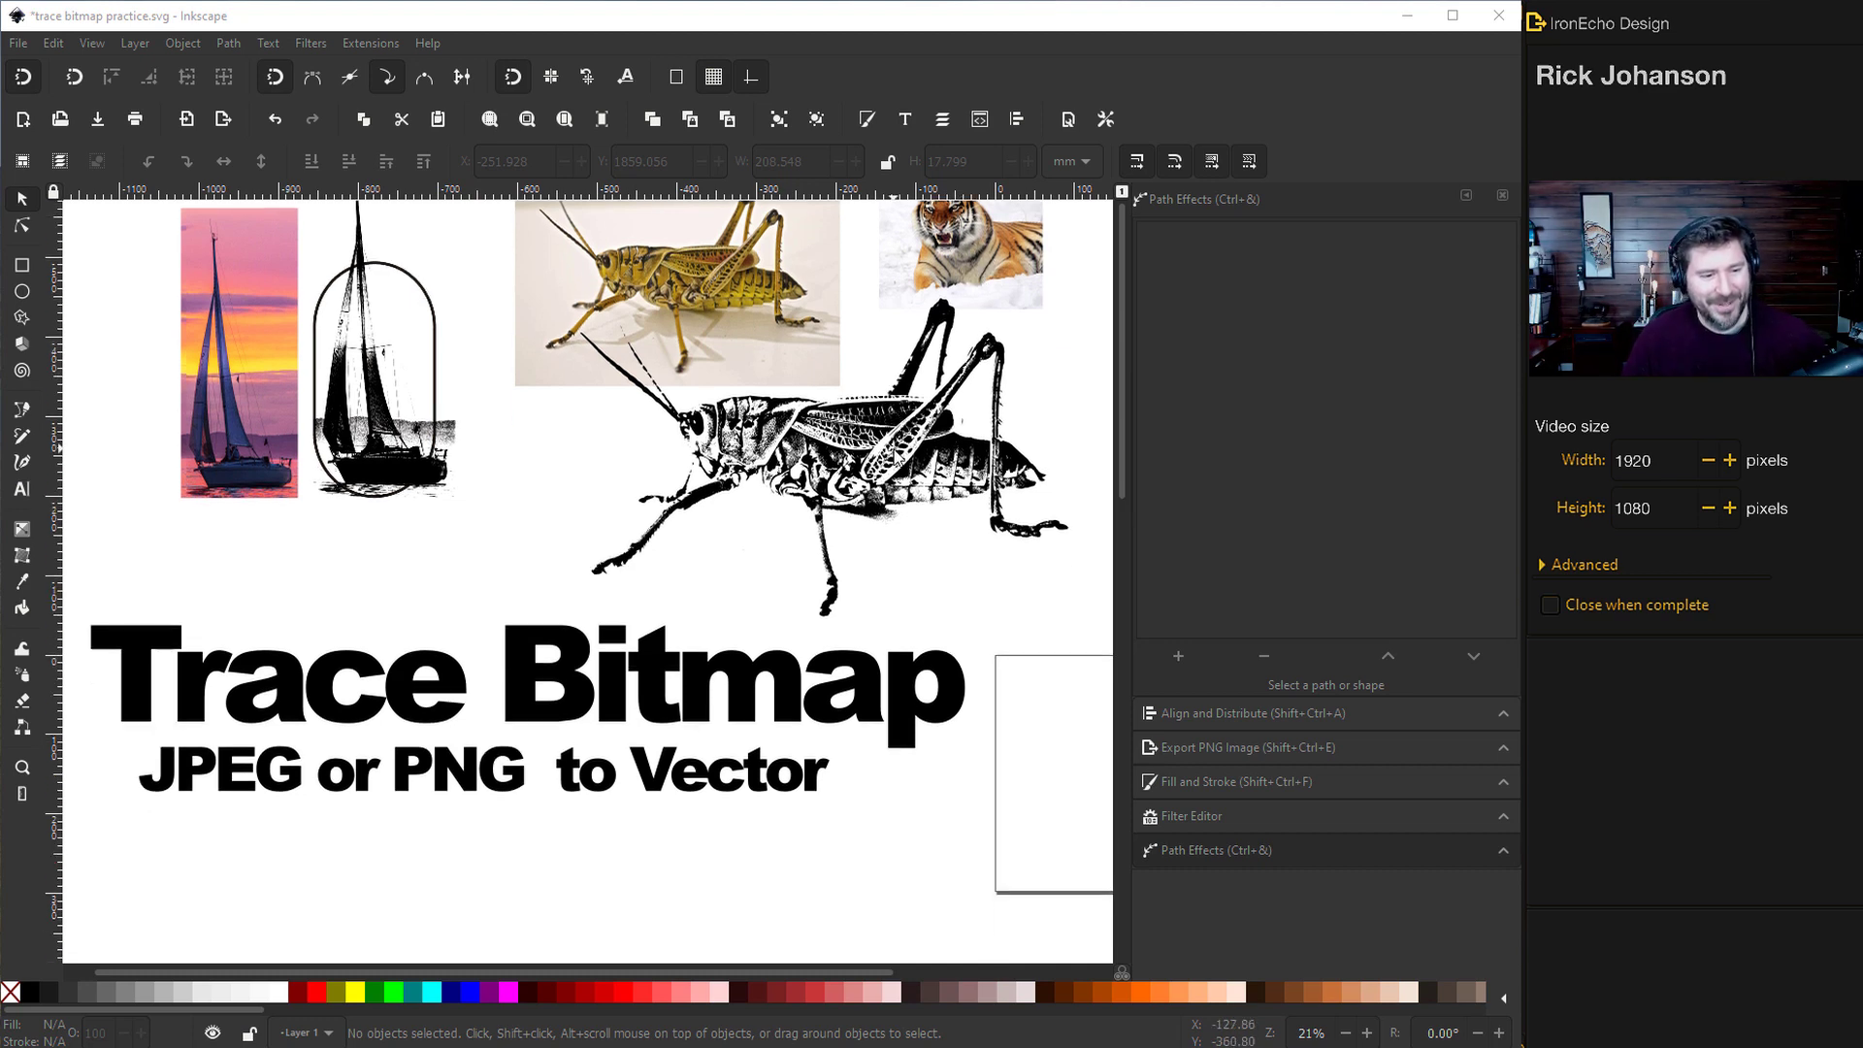
{"action": "scroll", "coordinate": [894, 454], "scroll_direction": "down", "scroll_amount": 3}
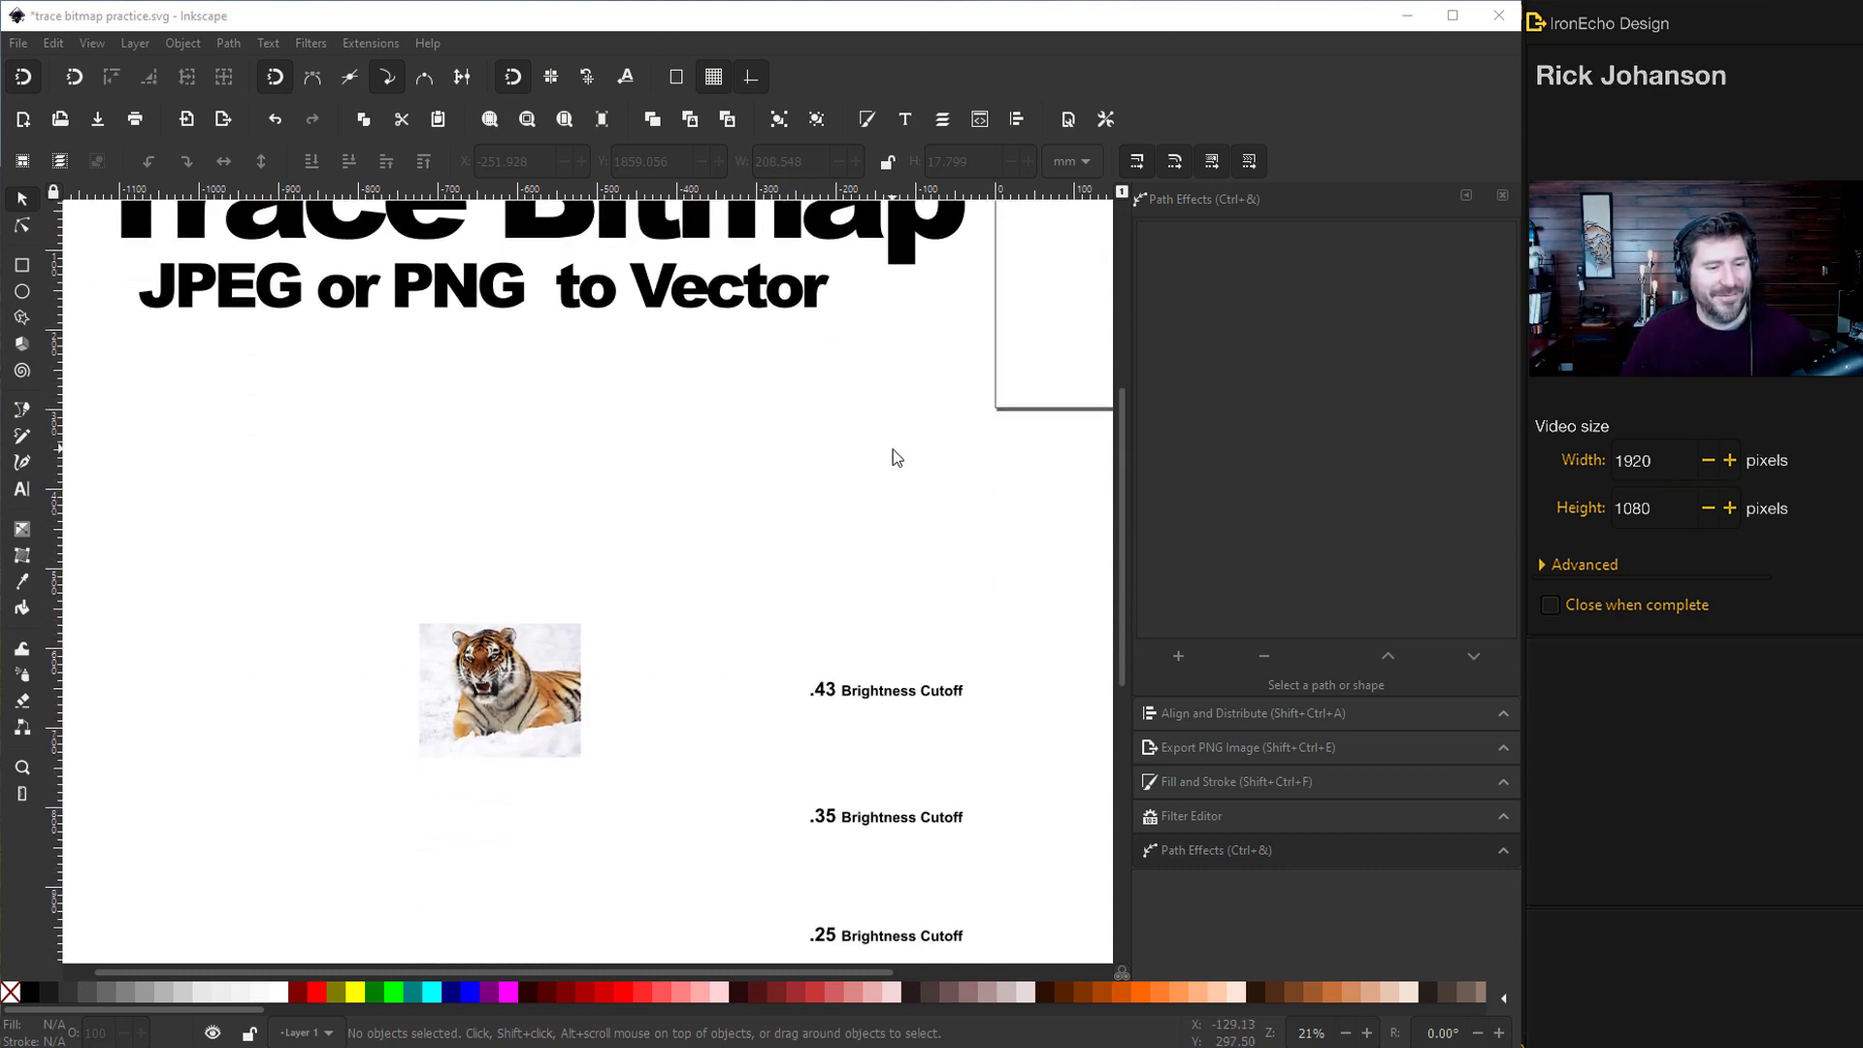
In Chrome, open Pexels' 'Tiger' search results and scroll to the snow tiger photo
{"action": "key", "text": "alt+Tab"}
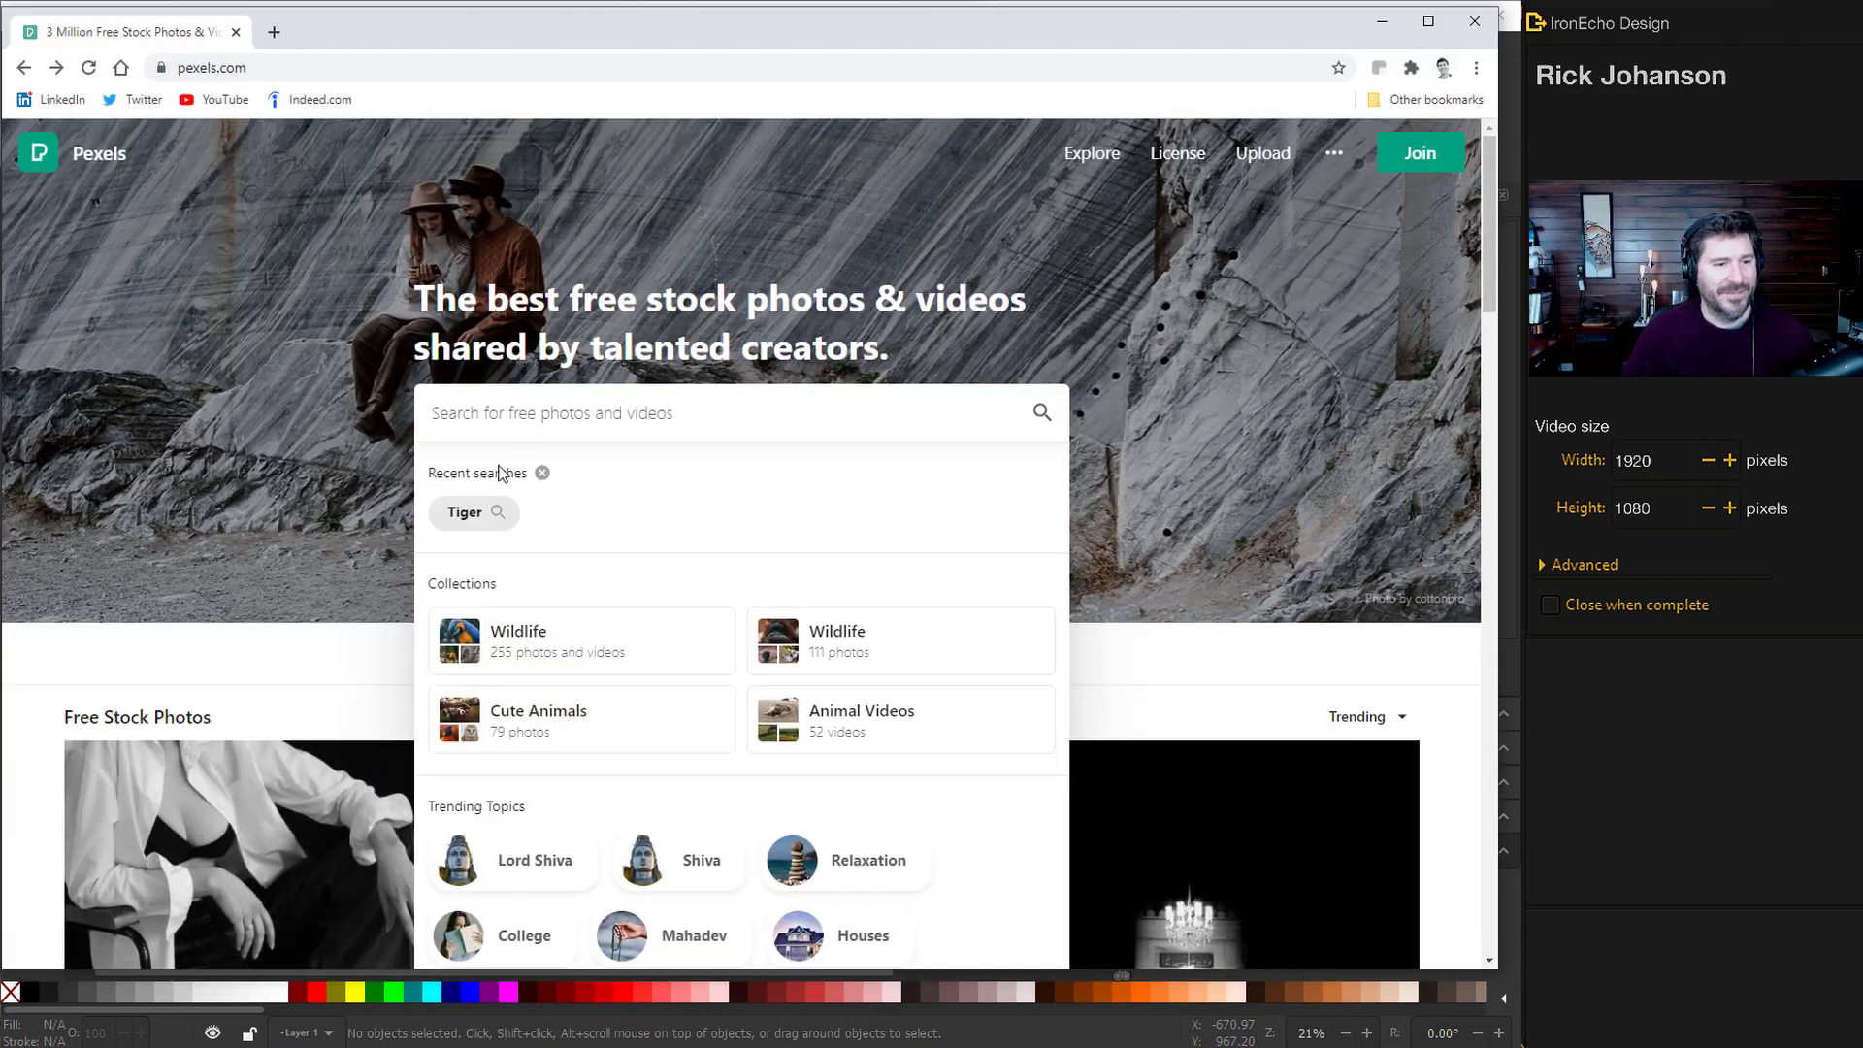
{"action": "left_click", "coordinate": [465, 513]}
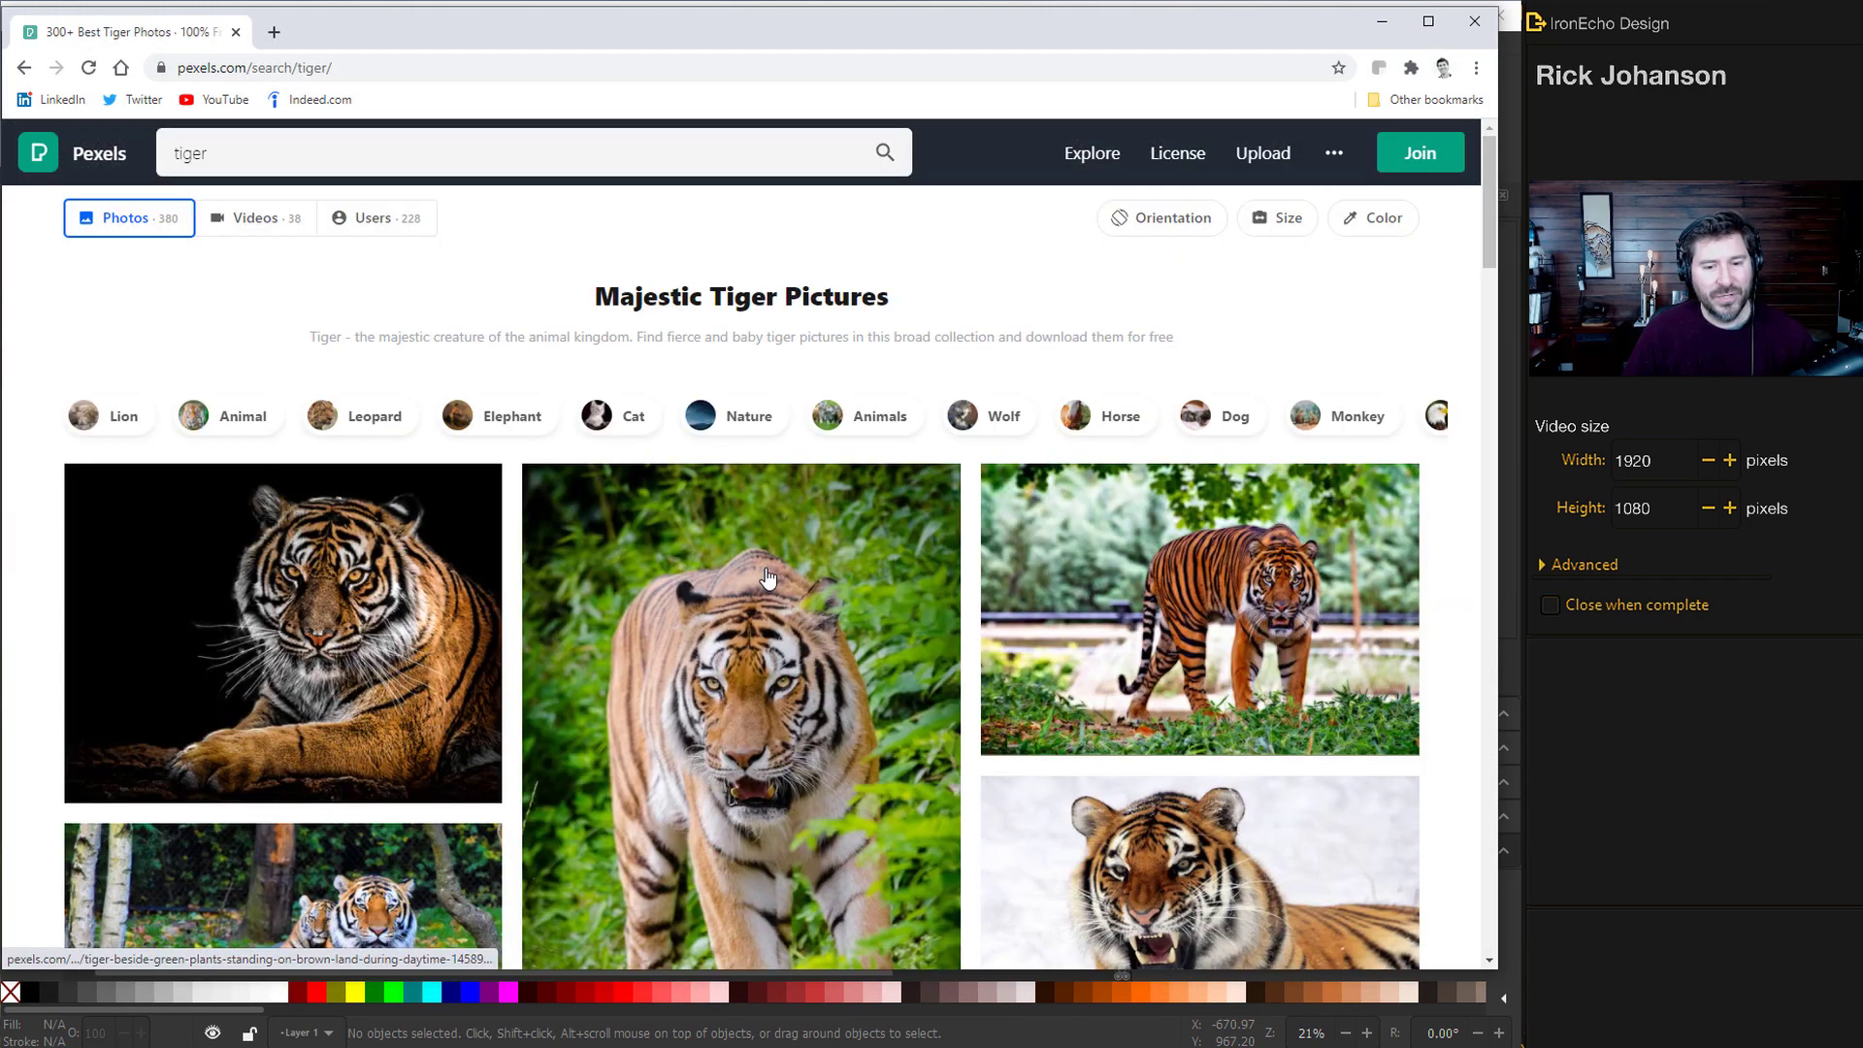
{"action": "scroll", "coordinate": [780, 583], "scroll_direction": "down", "scroll_amount": 3}
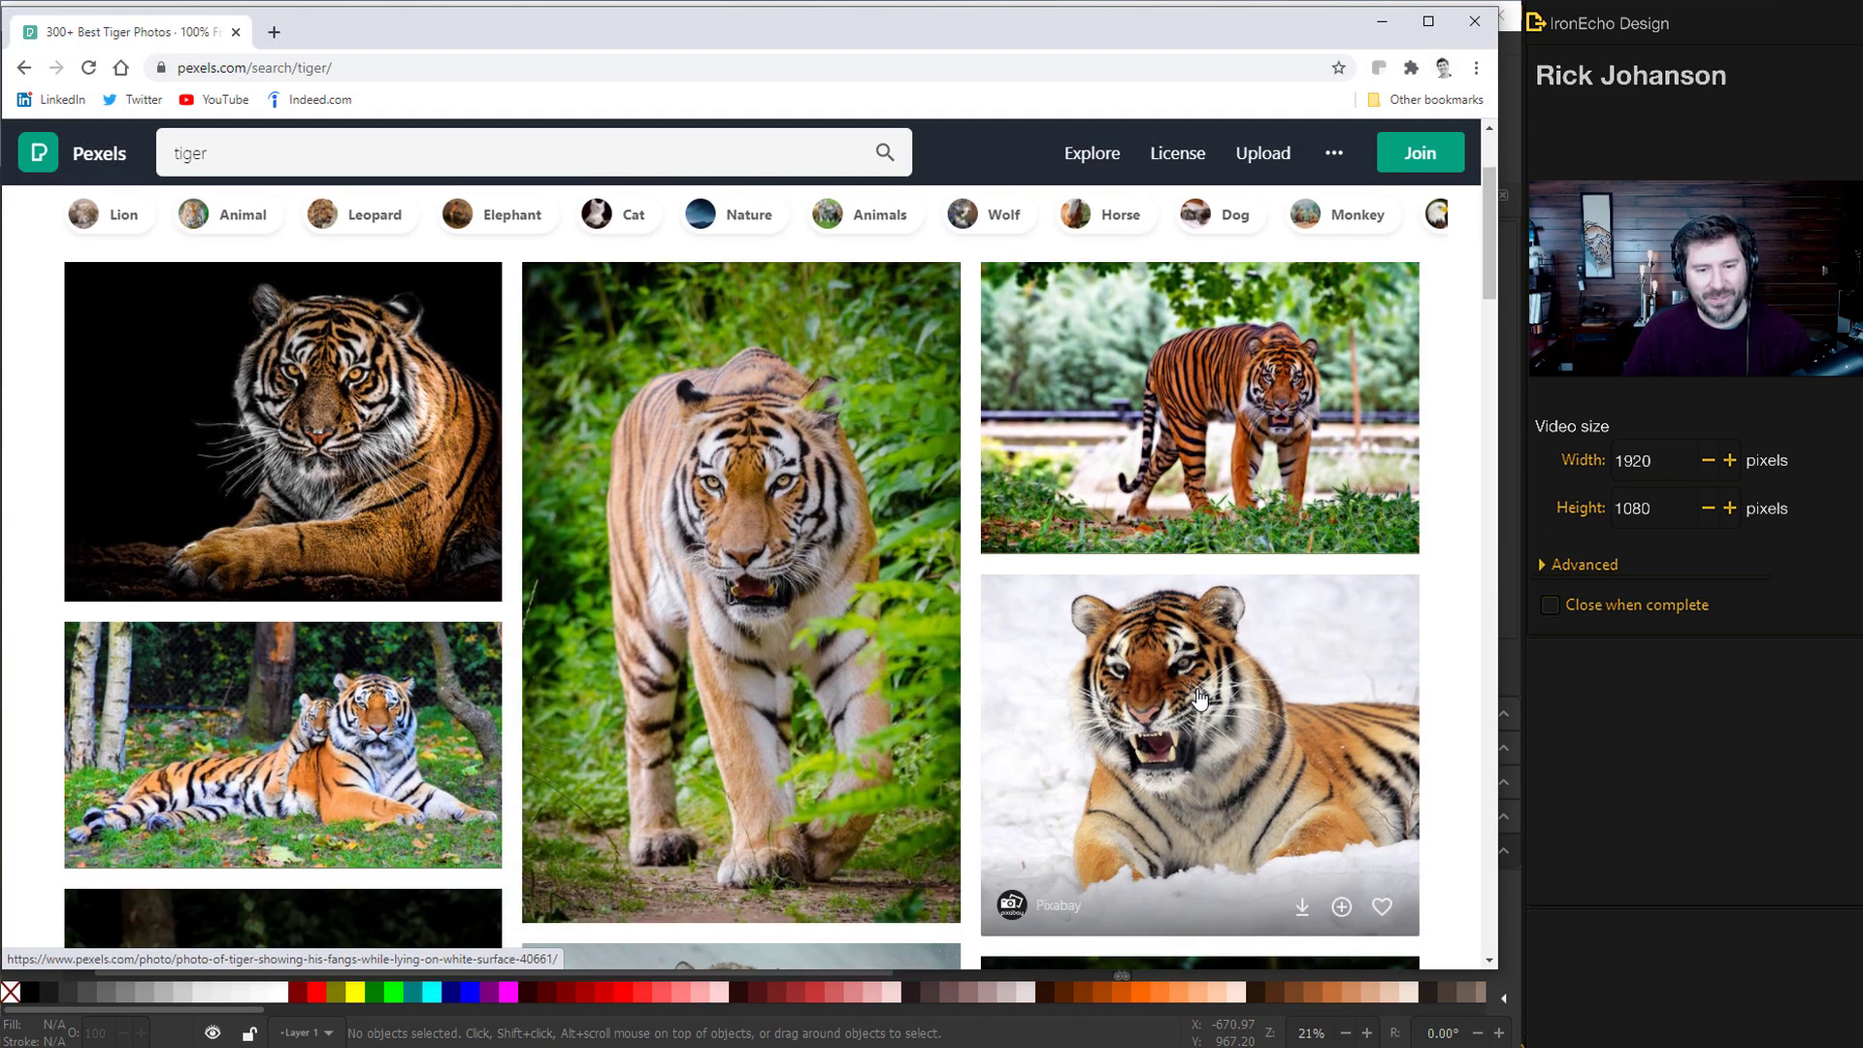
{"action": "scroll", "coordinate": [1198, 689], "scroll_direction": "down", "scroll_amount": 1}
{"action": "scroll", "coordinate": [1204, 641], "scroll_direction": "up", "scroll_amount": 1}
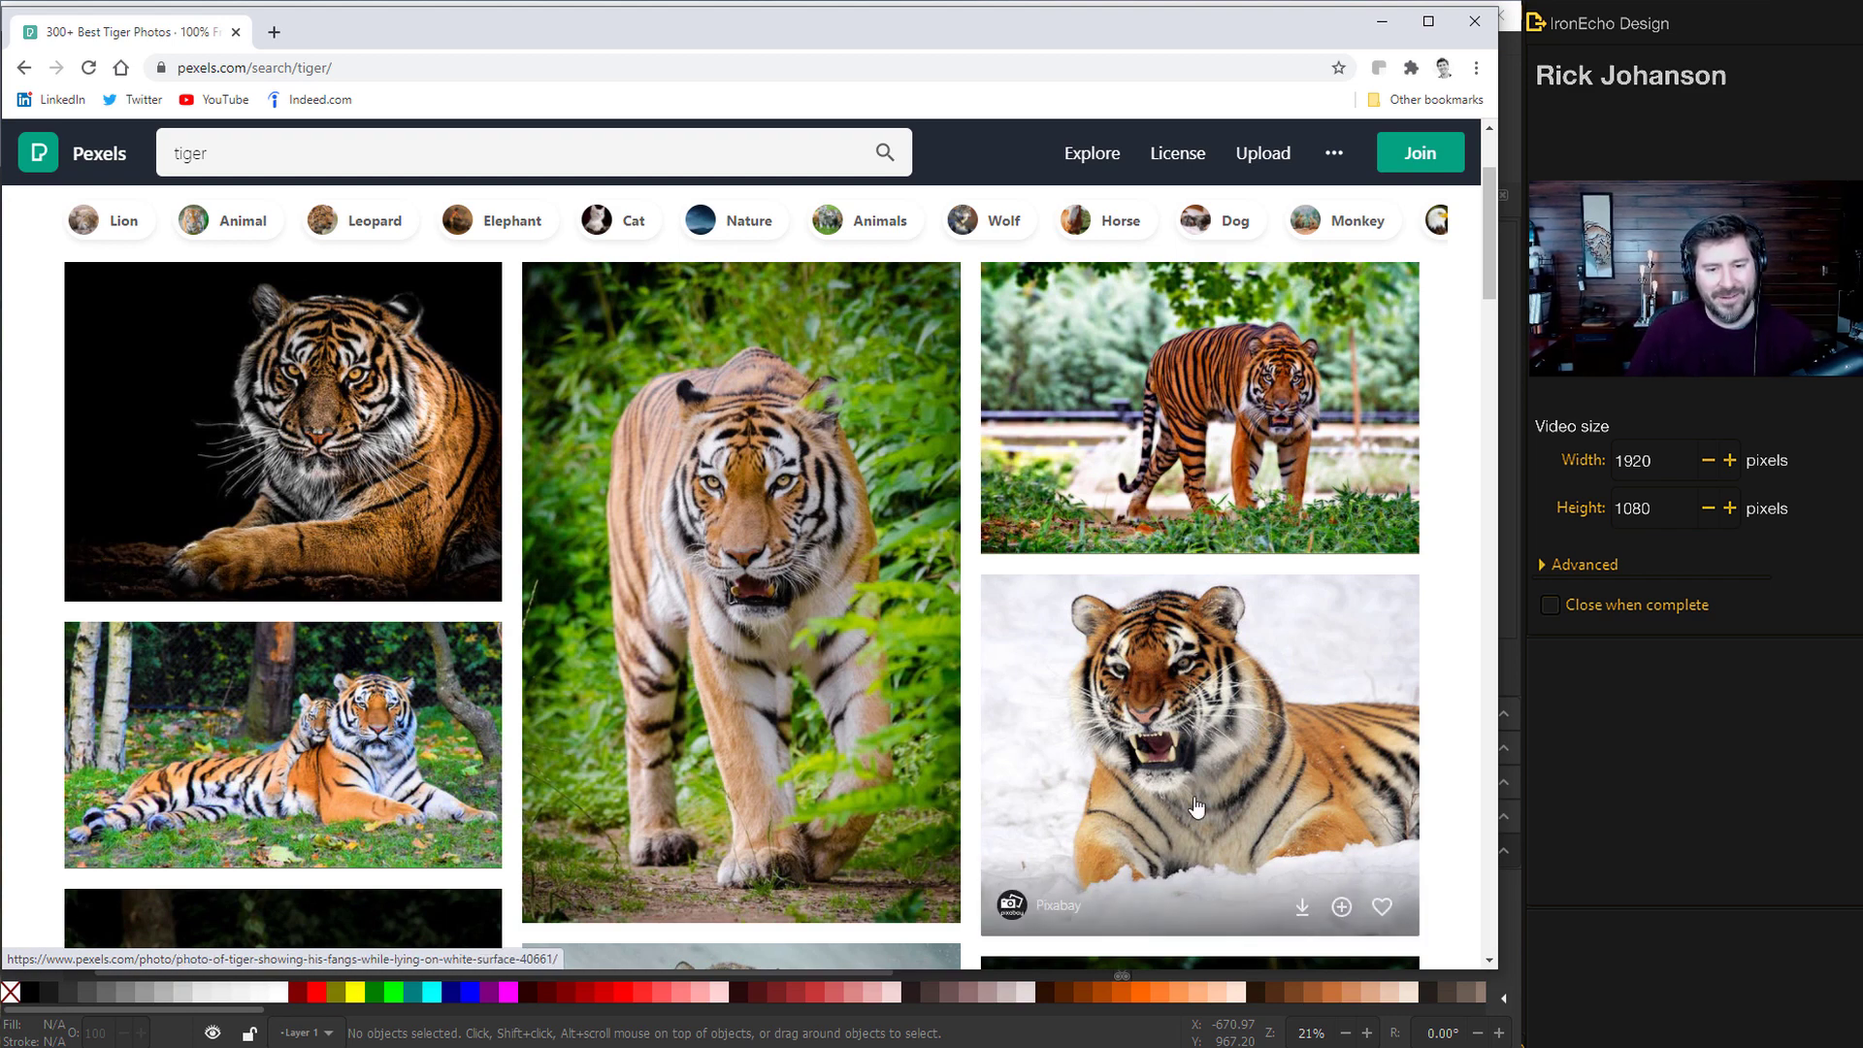
Open the snow tiger photo's page, then select the colour tiger photo back in Inkscape
{"action": "left_click", "coordinate": [1199, 718]}
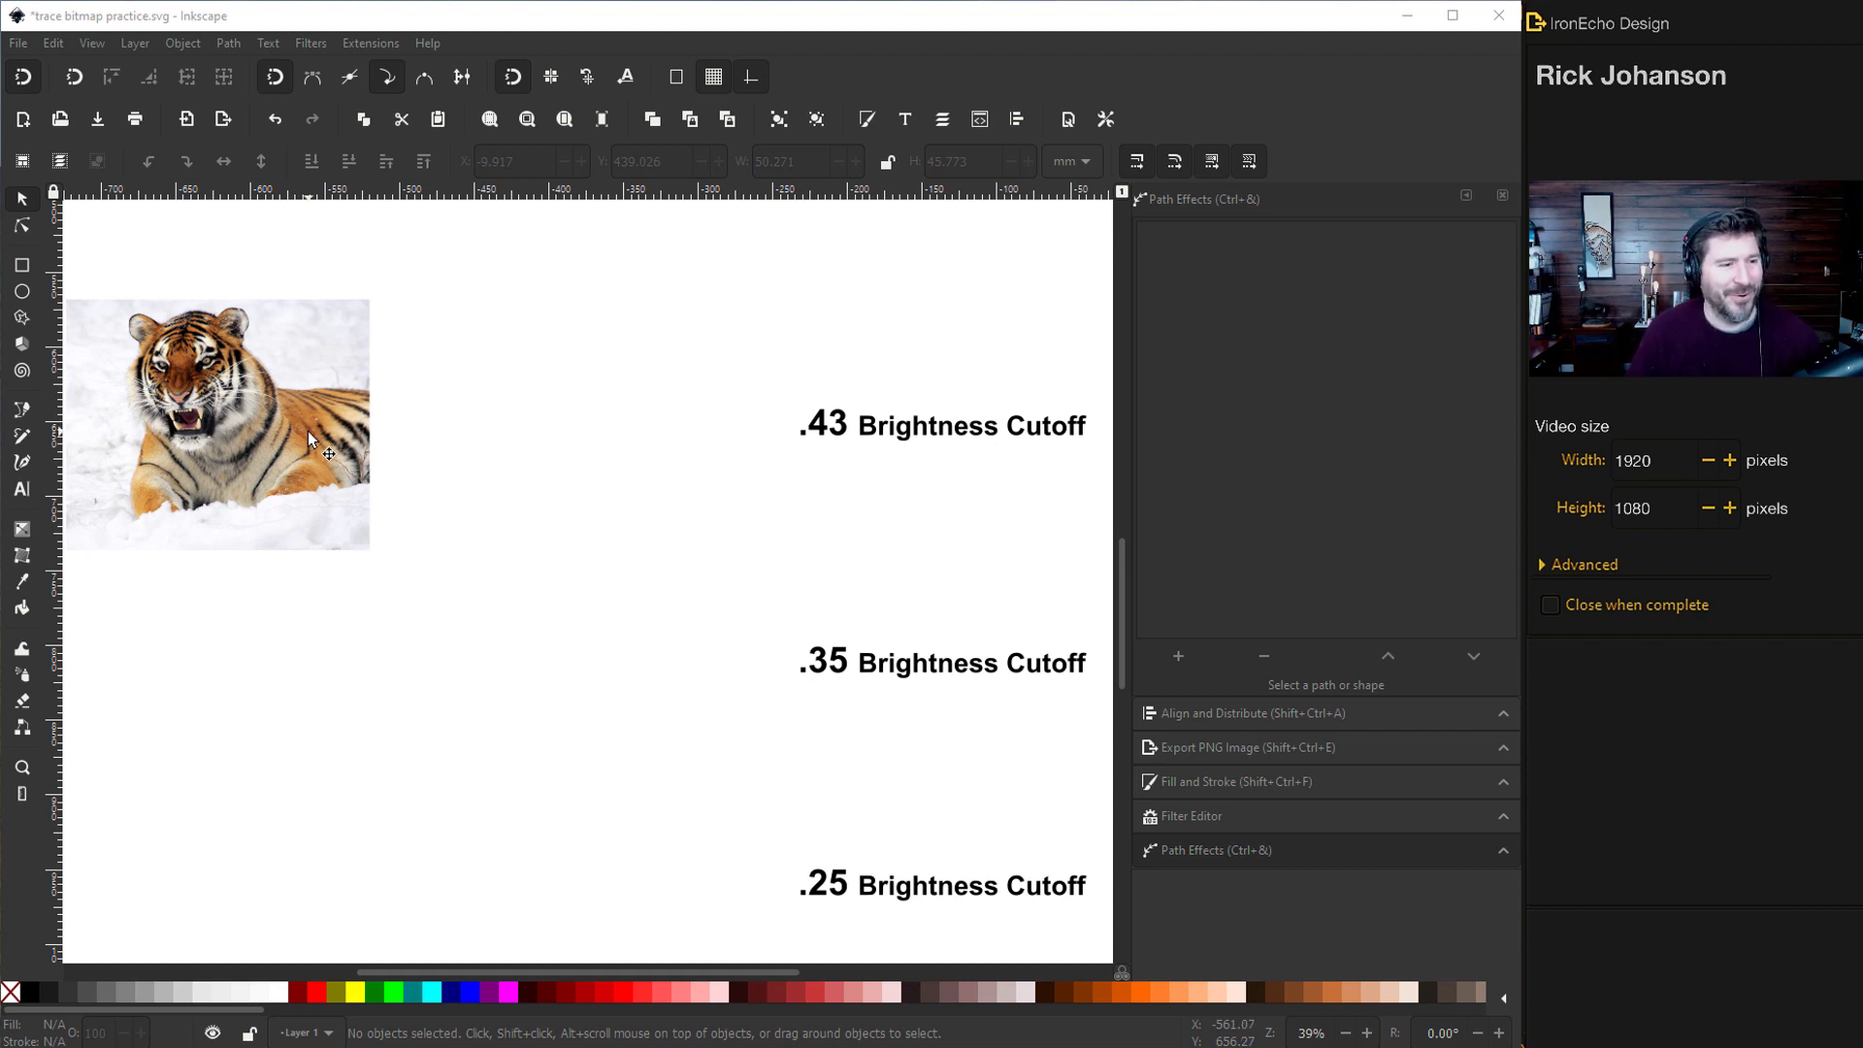
{"action": "left_click", "coordinate": [275, 411]}
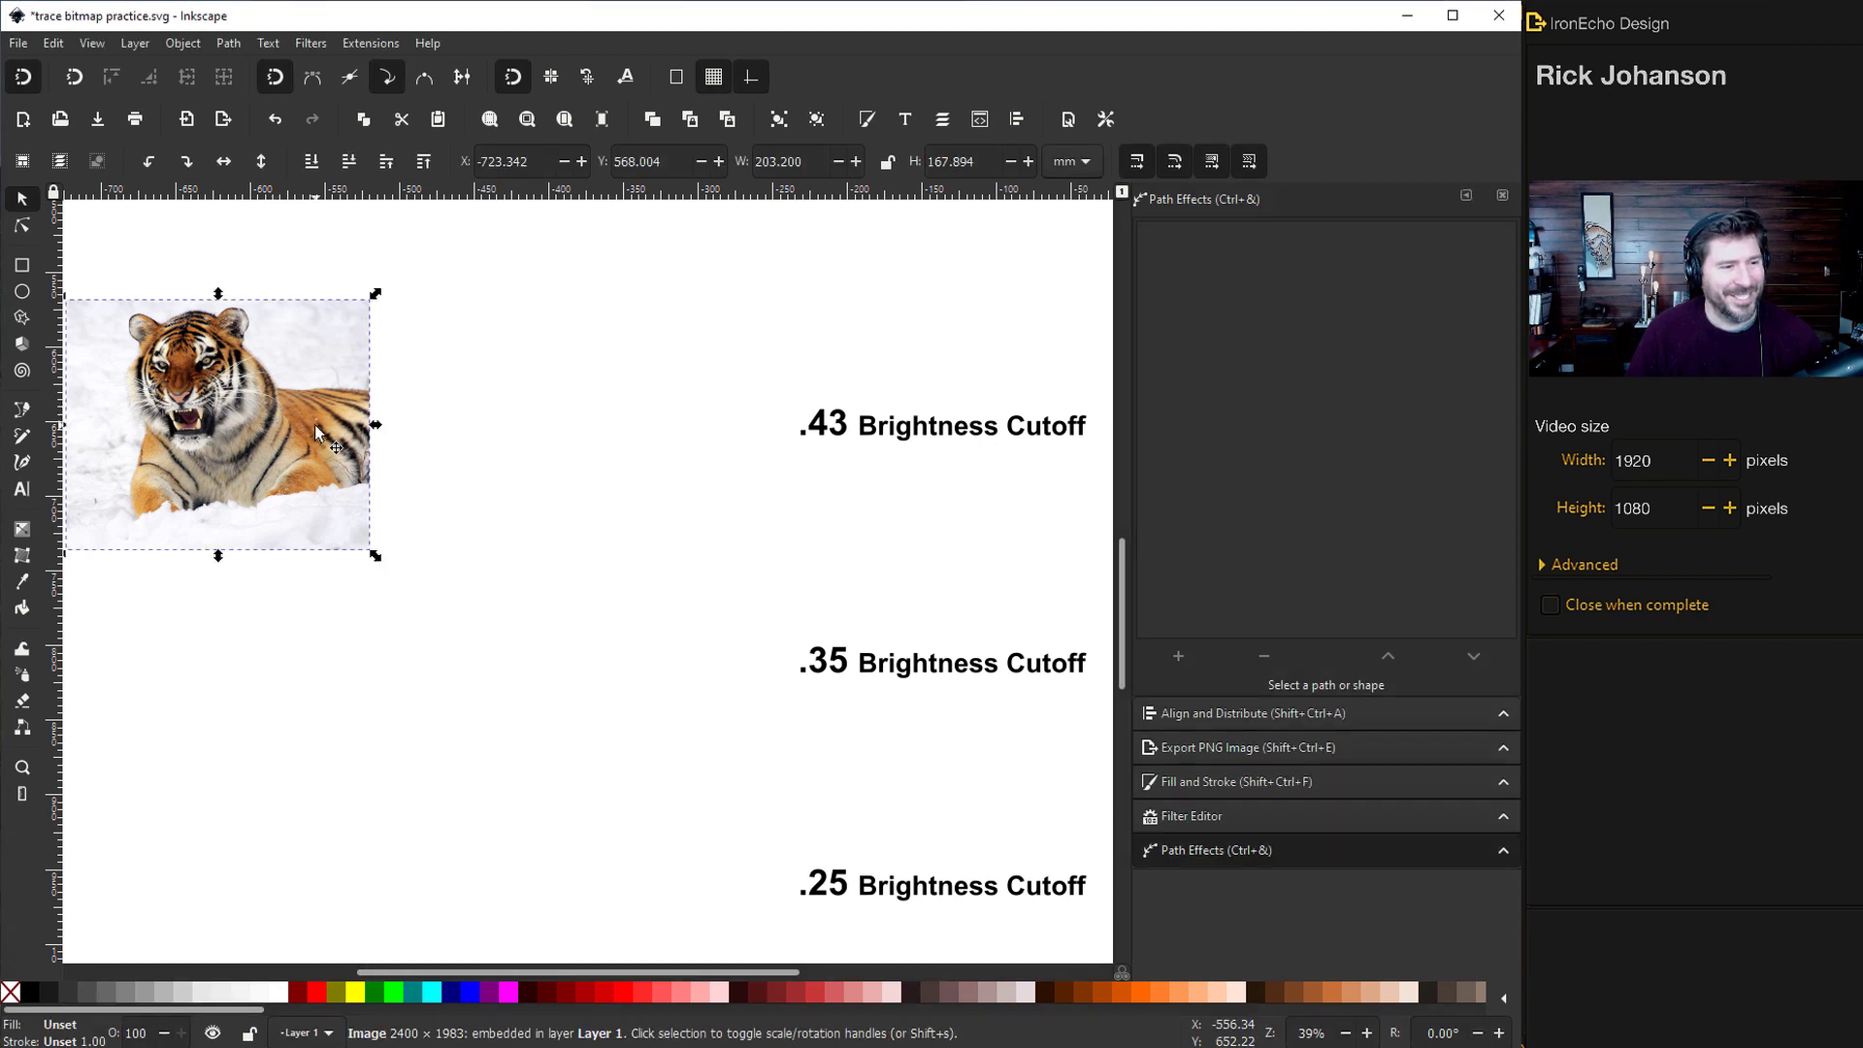
Trace the tiger photo with Trace Bitmap as a single scan at brightness cutoff 0.430
{"action": "left_click", "coordinate": [235, 43]}
{"action": "left_click", "coordinate": [279, 116]}
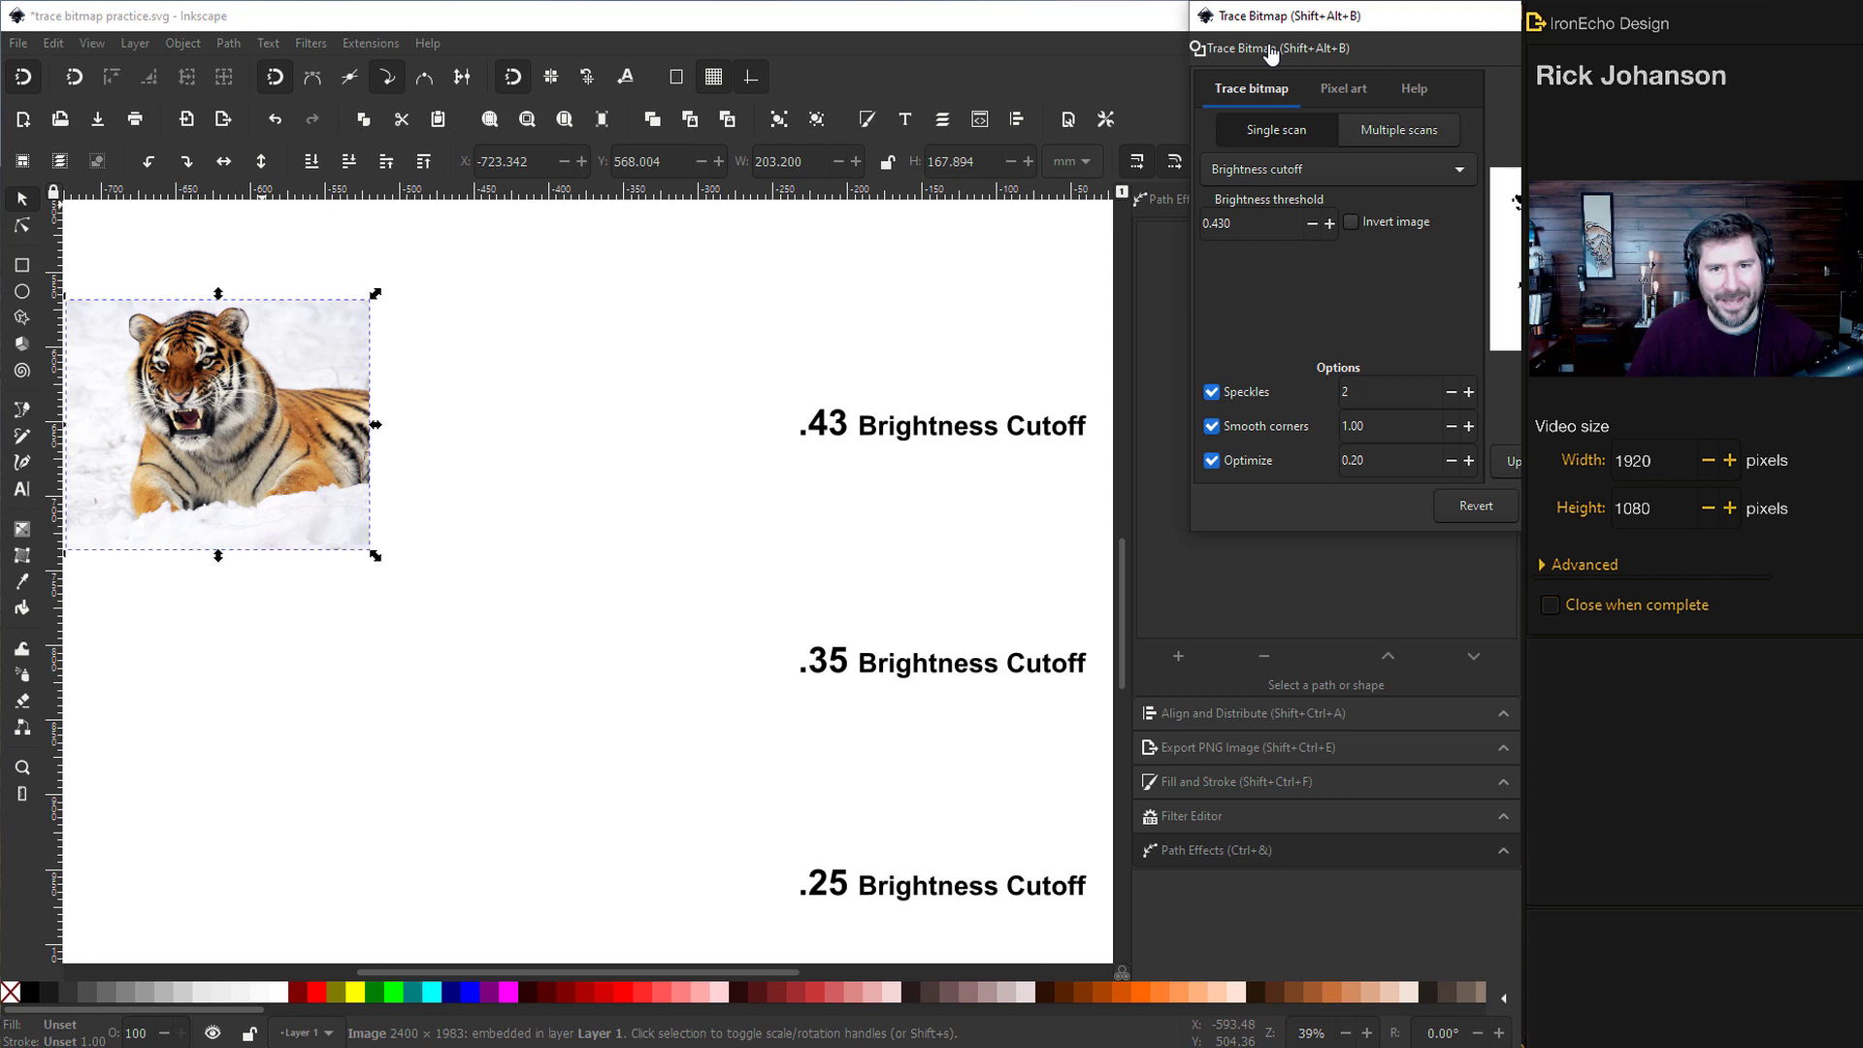
{"action": "left_click_drag", "start_coordinate": [1342, 25], "coordinate": [1037, 90]}
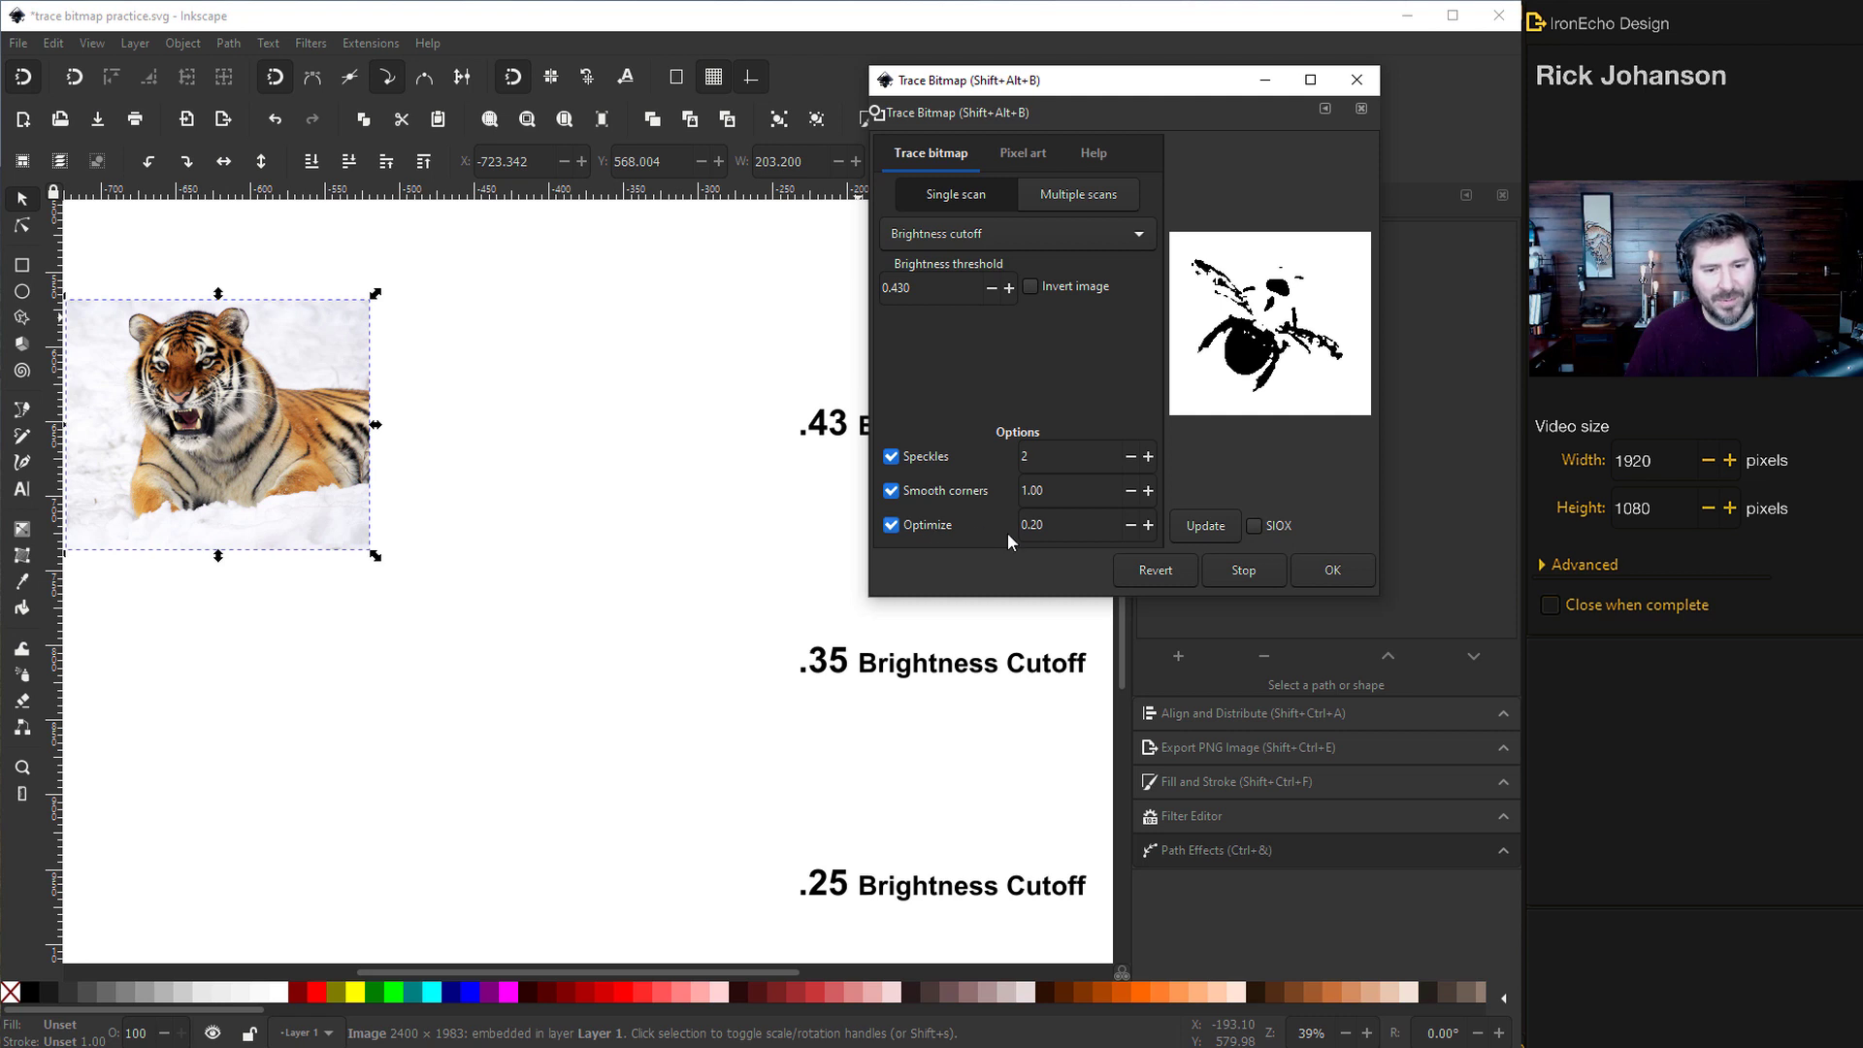
{"action": "left_click", "coordinate": [1213, 530]}
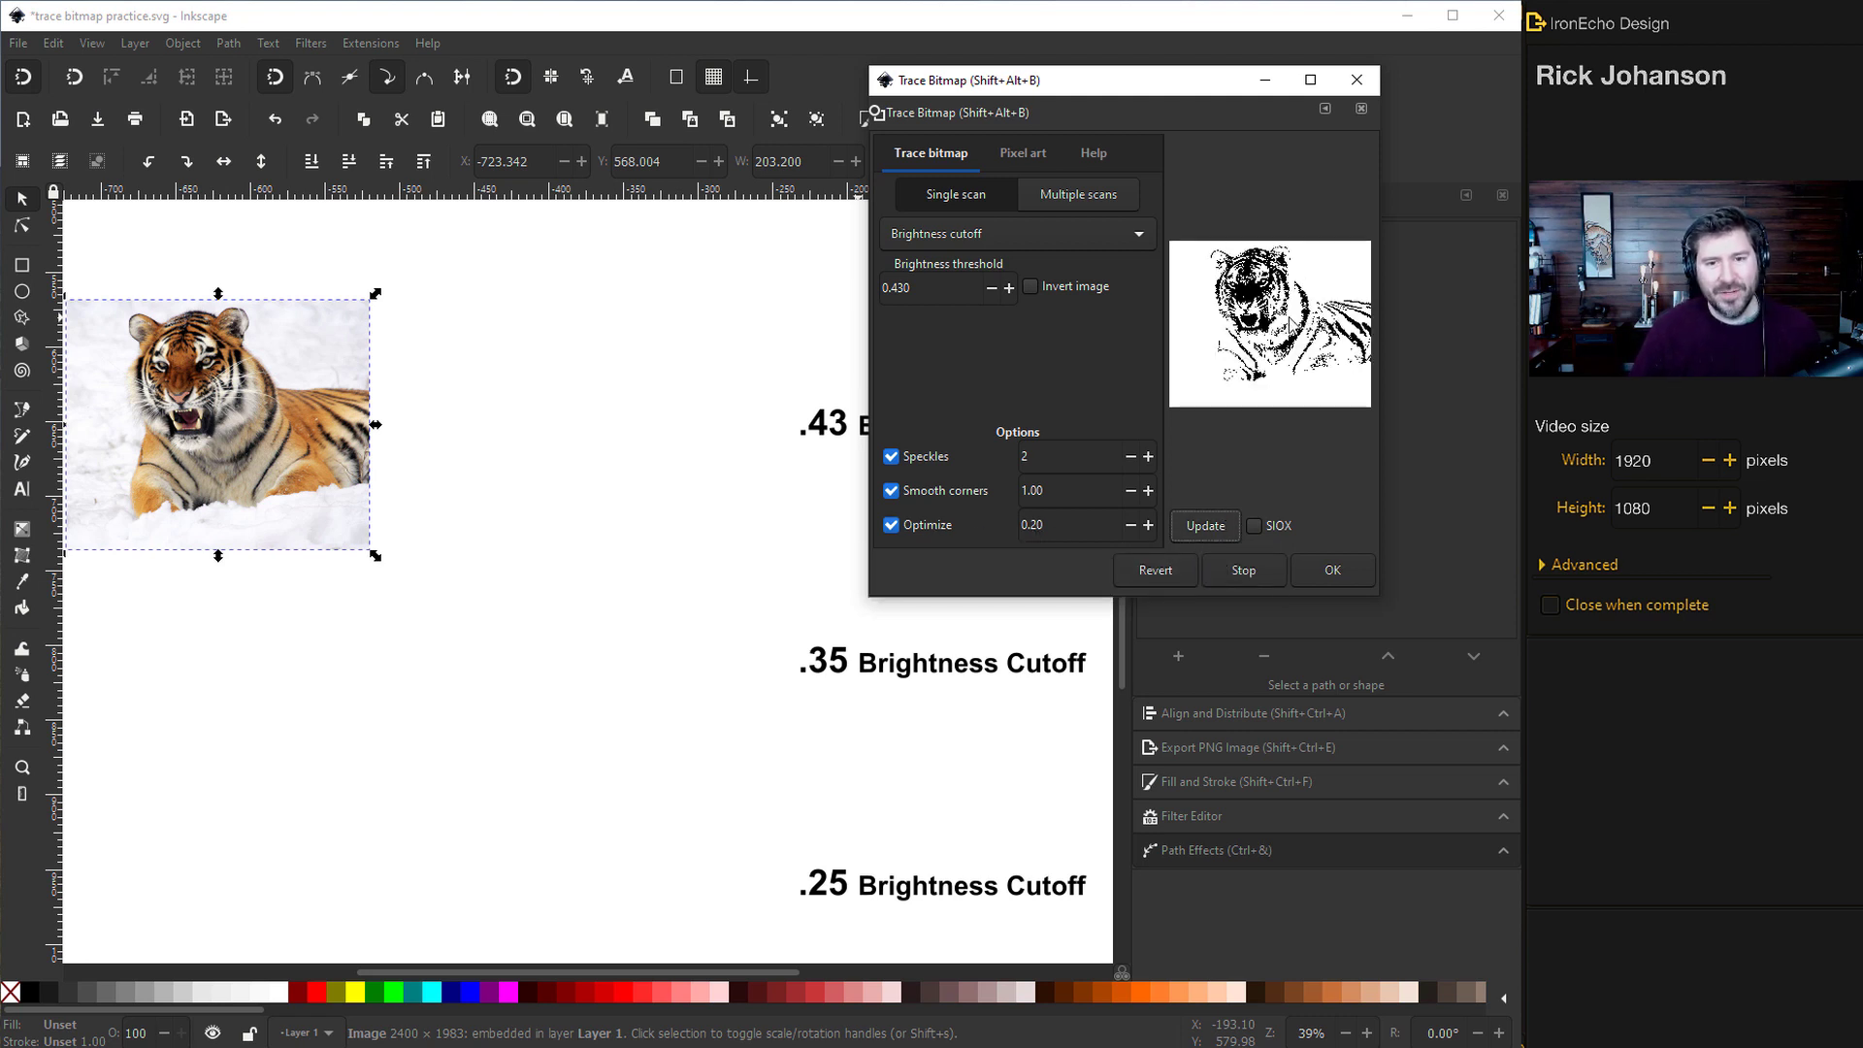
{"action": "left_click", "coordinate": [1328, 570]}
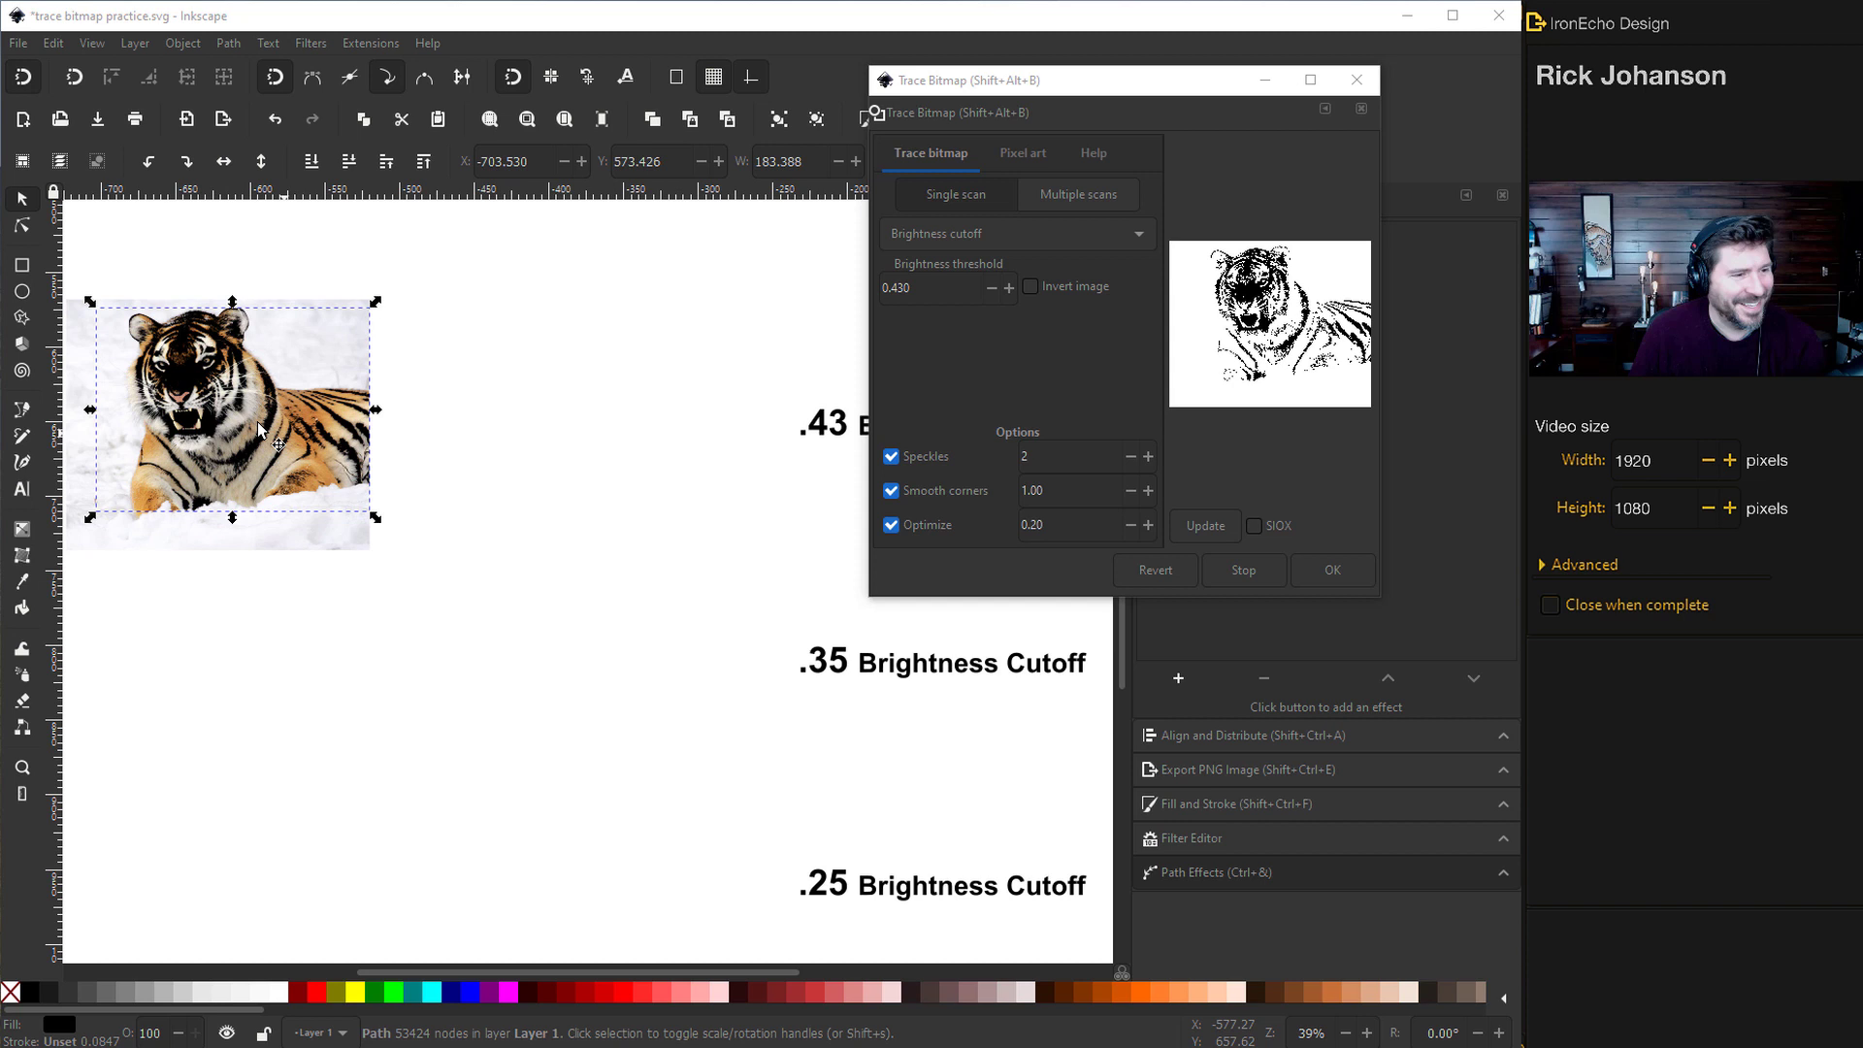
Move the 0.430 tiger trace beside the .43 label and reselect the colour photo
{"action": "left_click_drag", "start_coordinate": [186, 380], "coordinate": [579, 406]}
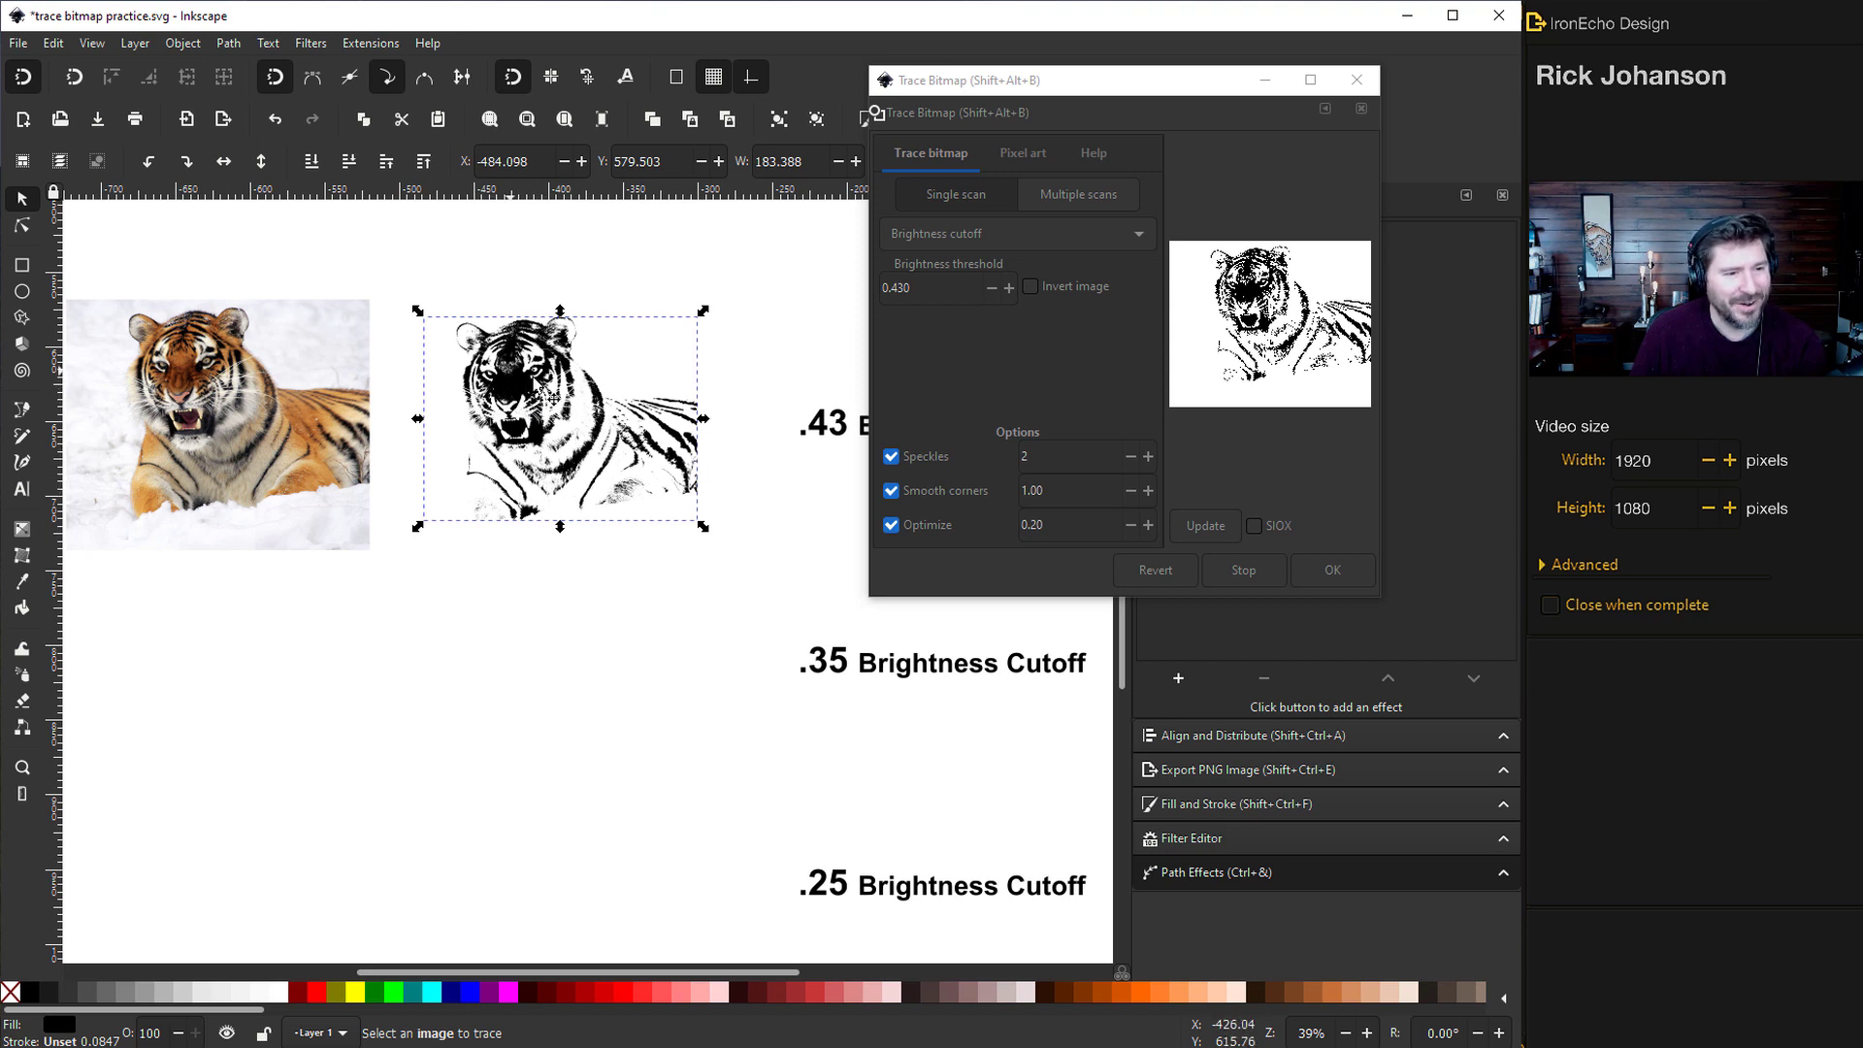
{"action": "left_click_drag", "start_coordinate": [521, 386], "coordinate": [606, 355]}
{"action": "left_click", "coordinate": [218, 424]}
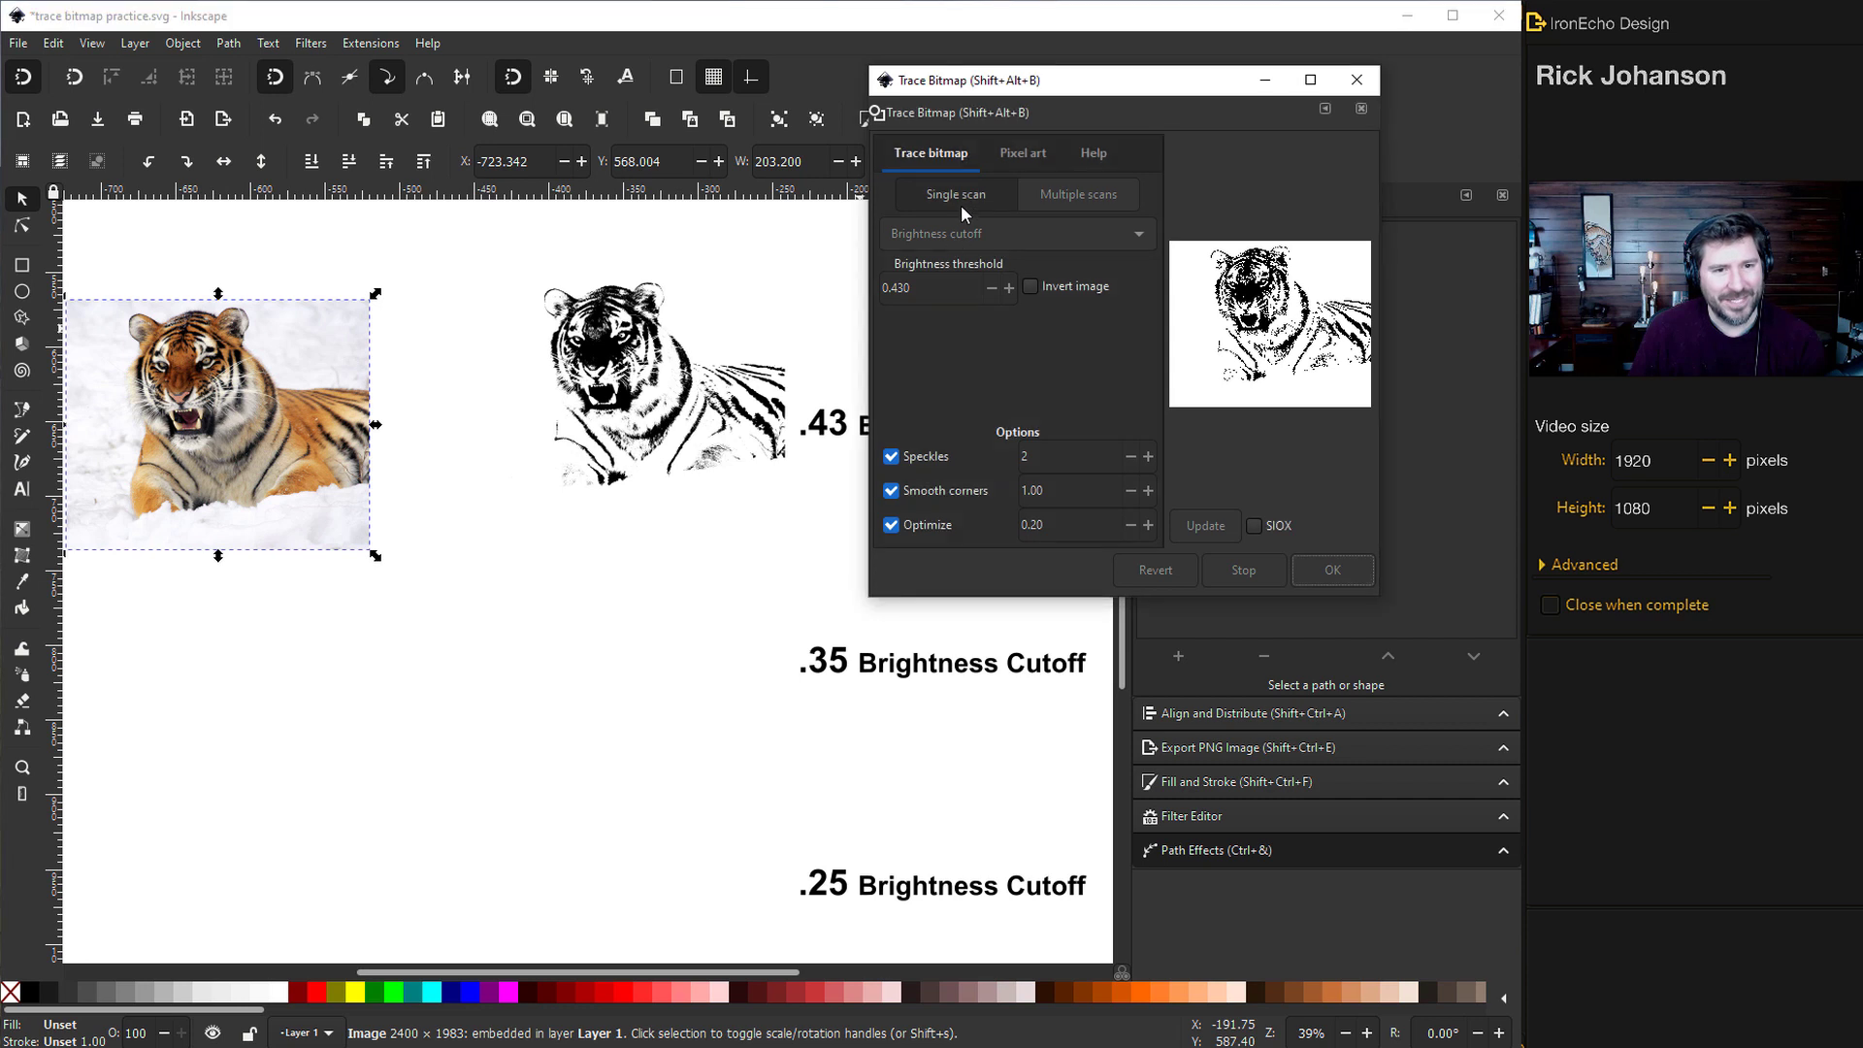
Trace the photo at a 0.350 brightness threshold and place the result beside the .35 label
{"action": "double_click", "coordinate": [891, 297]}
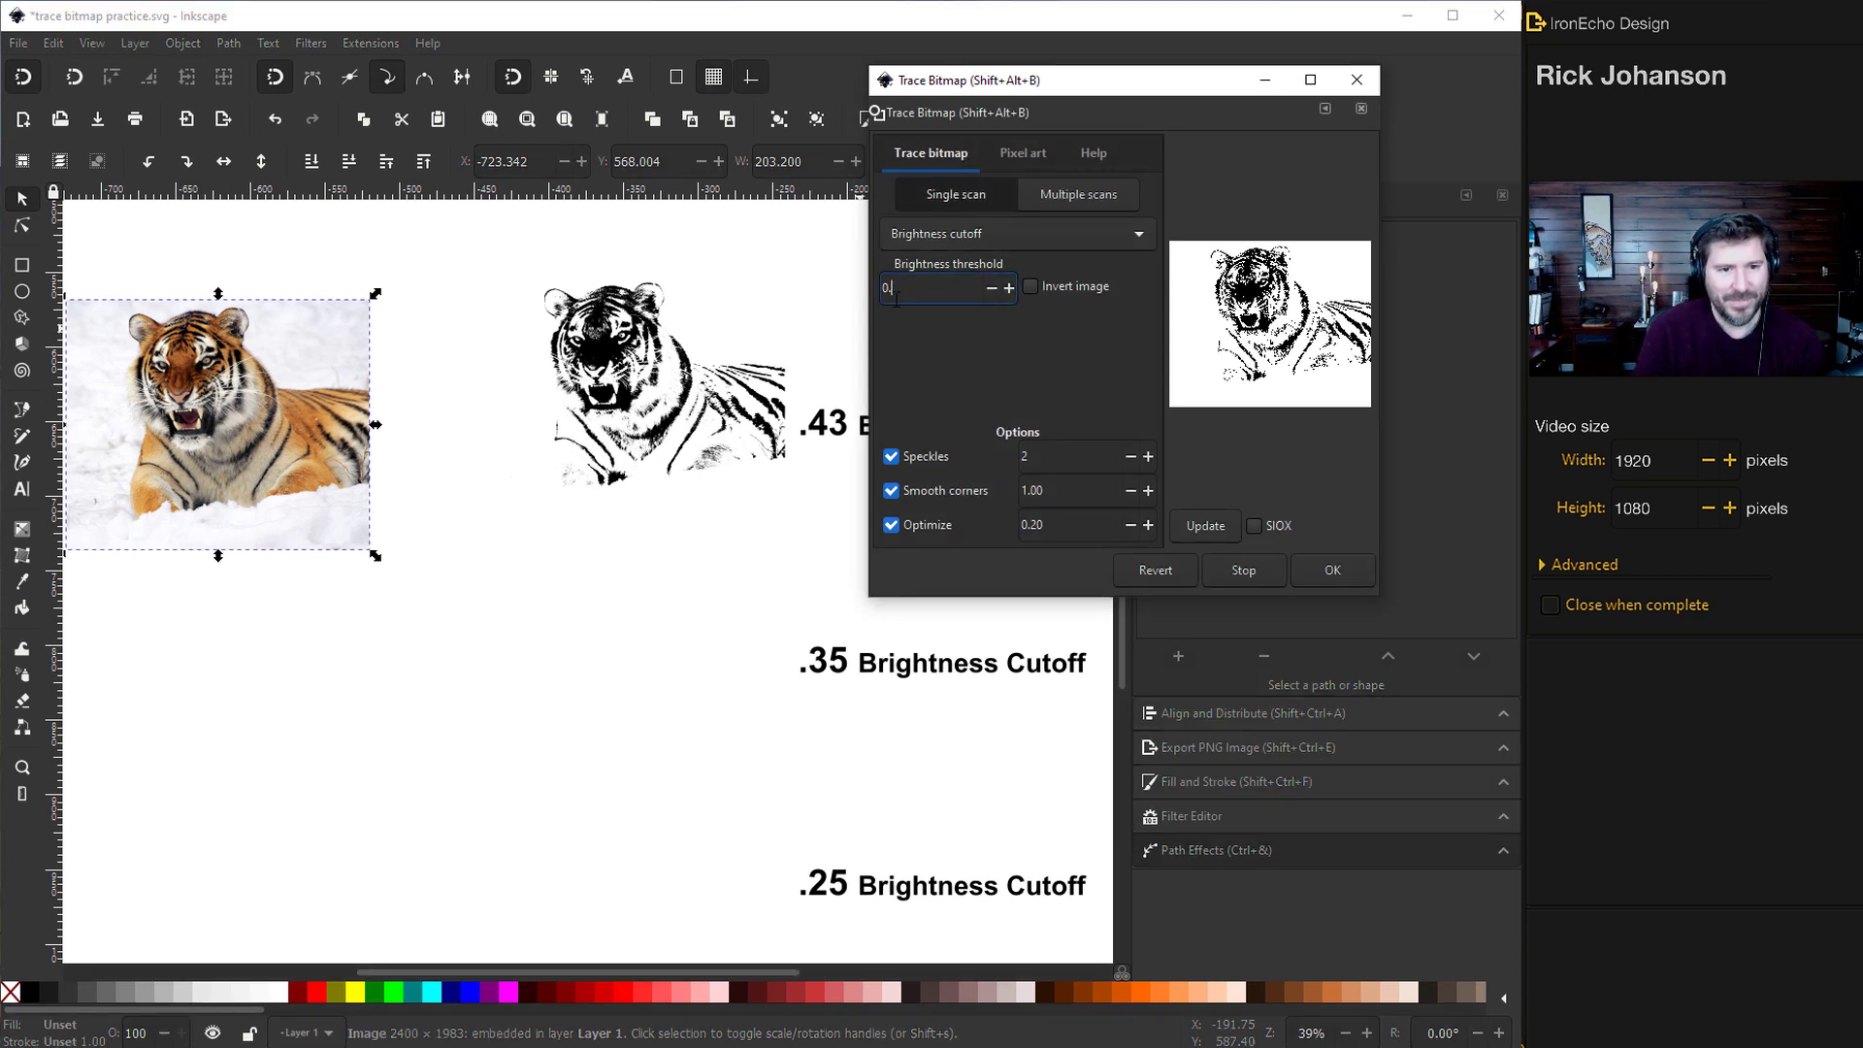
{"action": "type", "text": "35"}
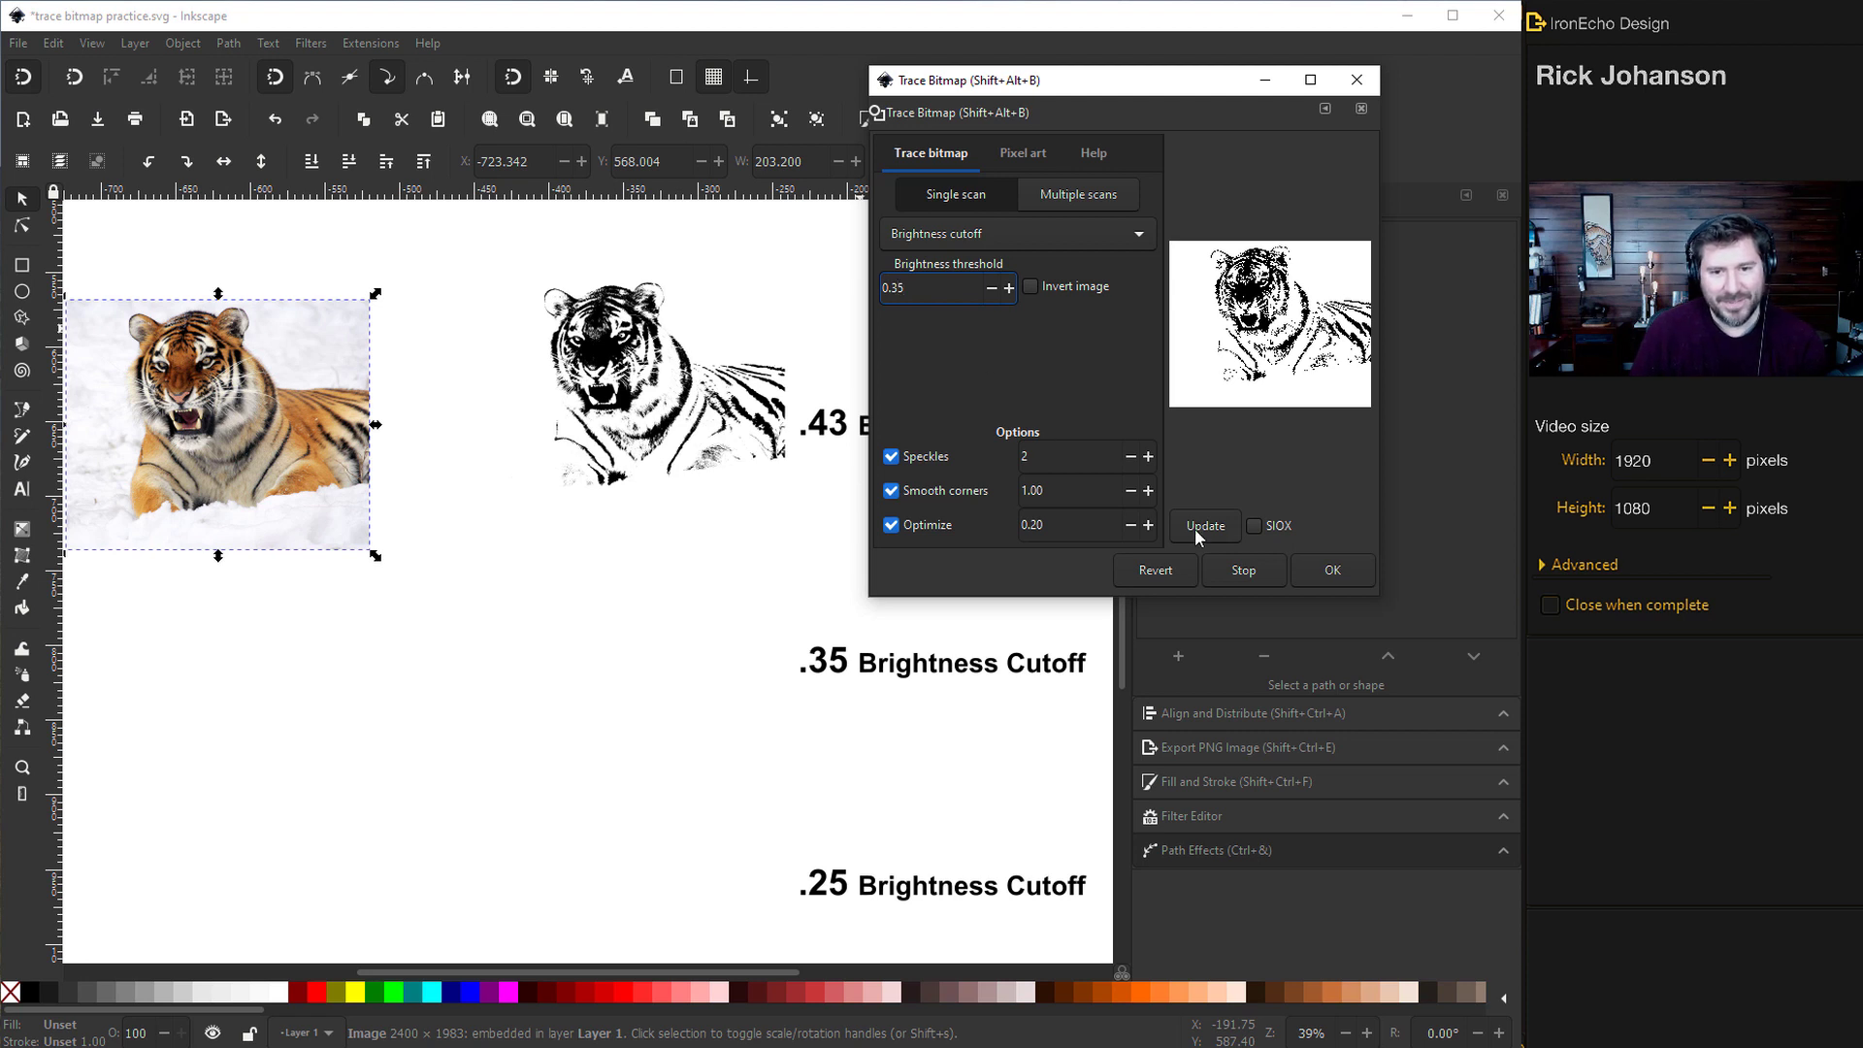
{"action": "left_click", "coordinate": [1203, 525]}
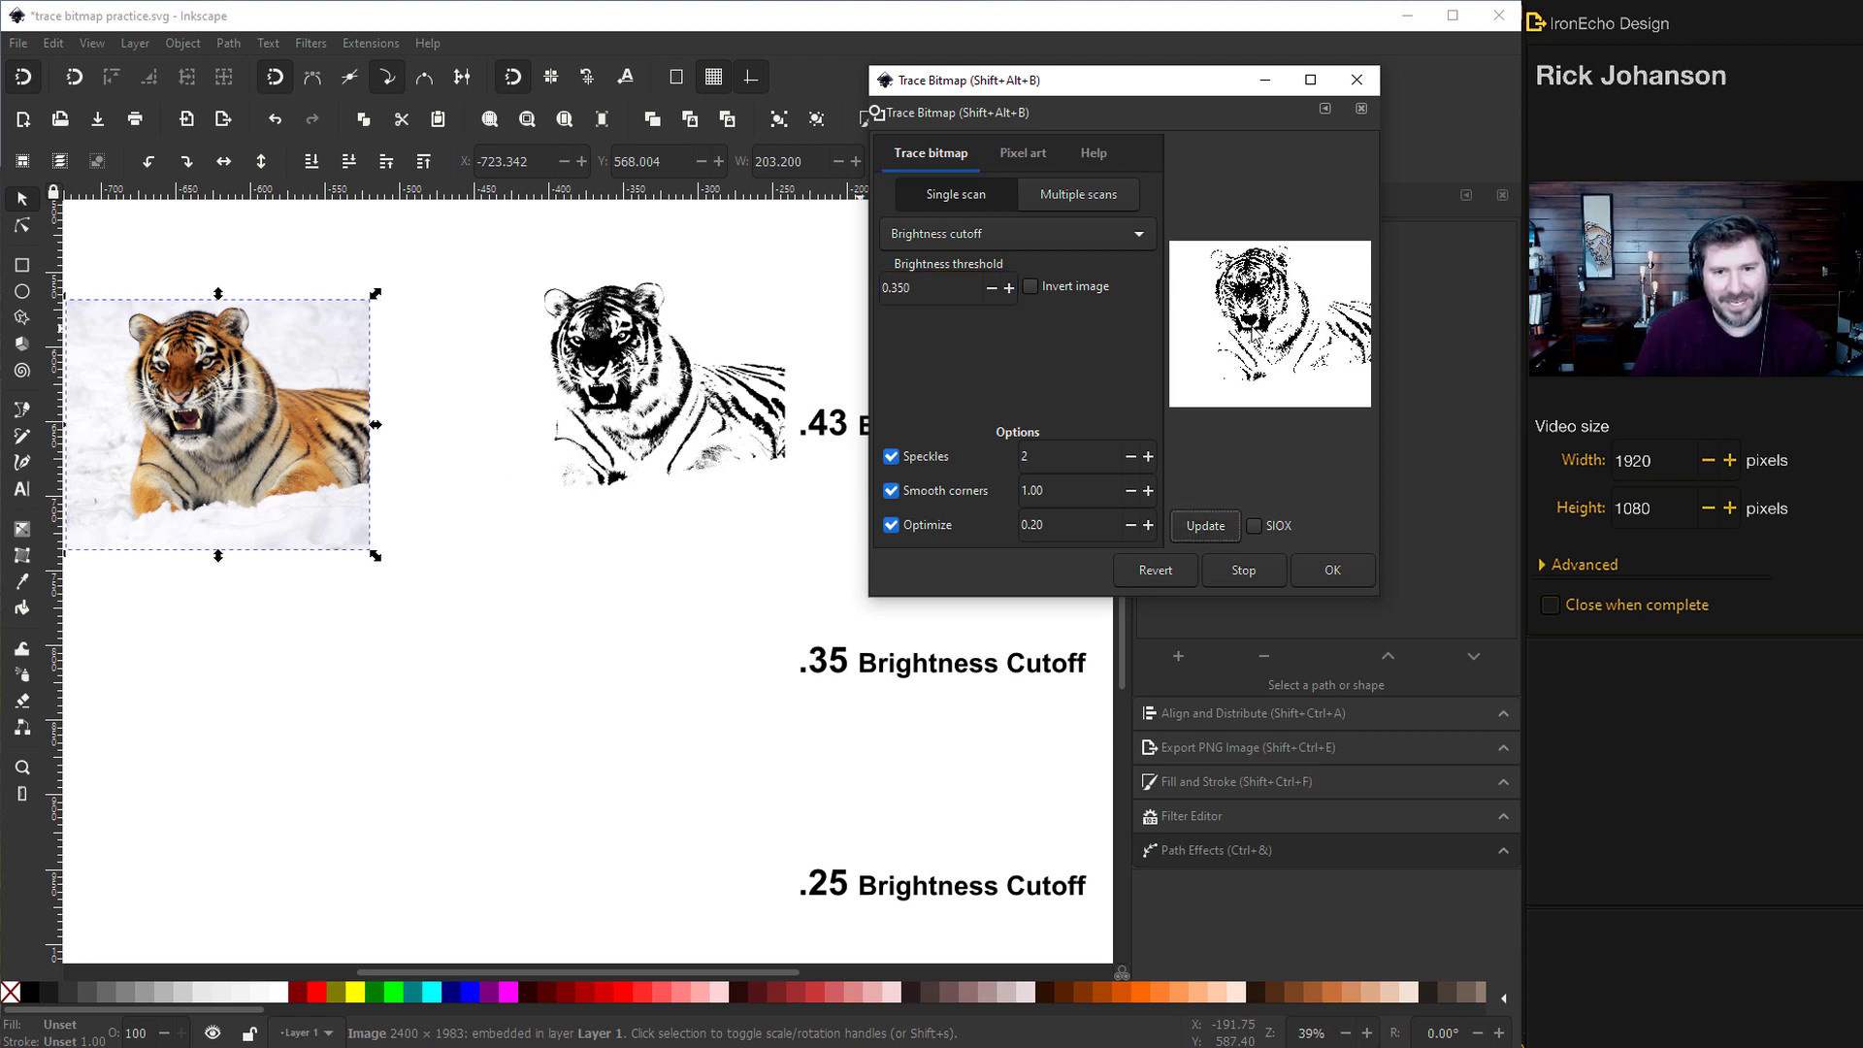
{"action": "left_click", "coordinate": [1330, 573]}
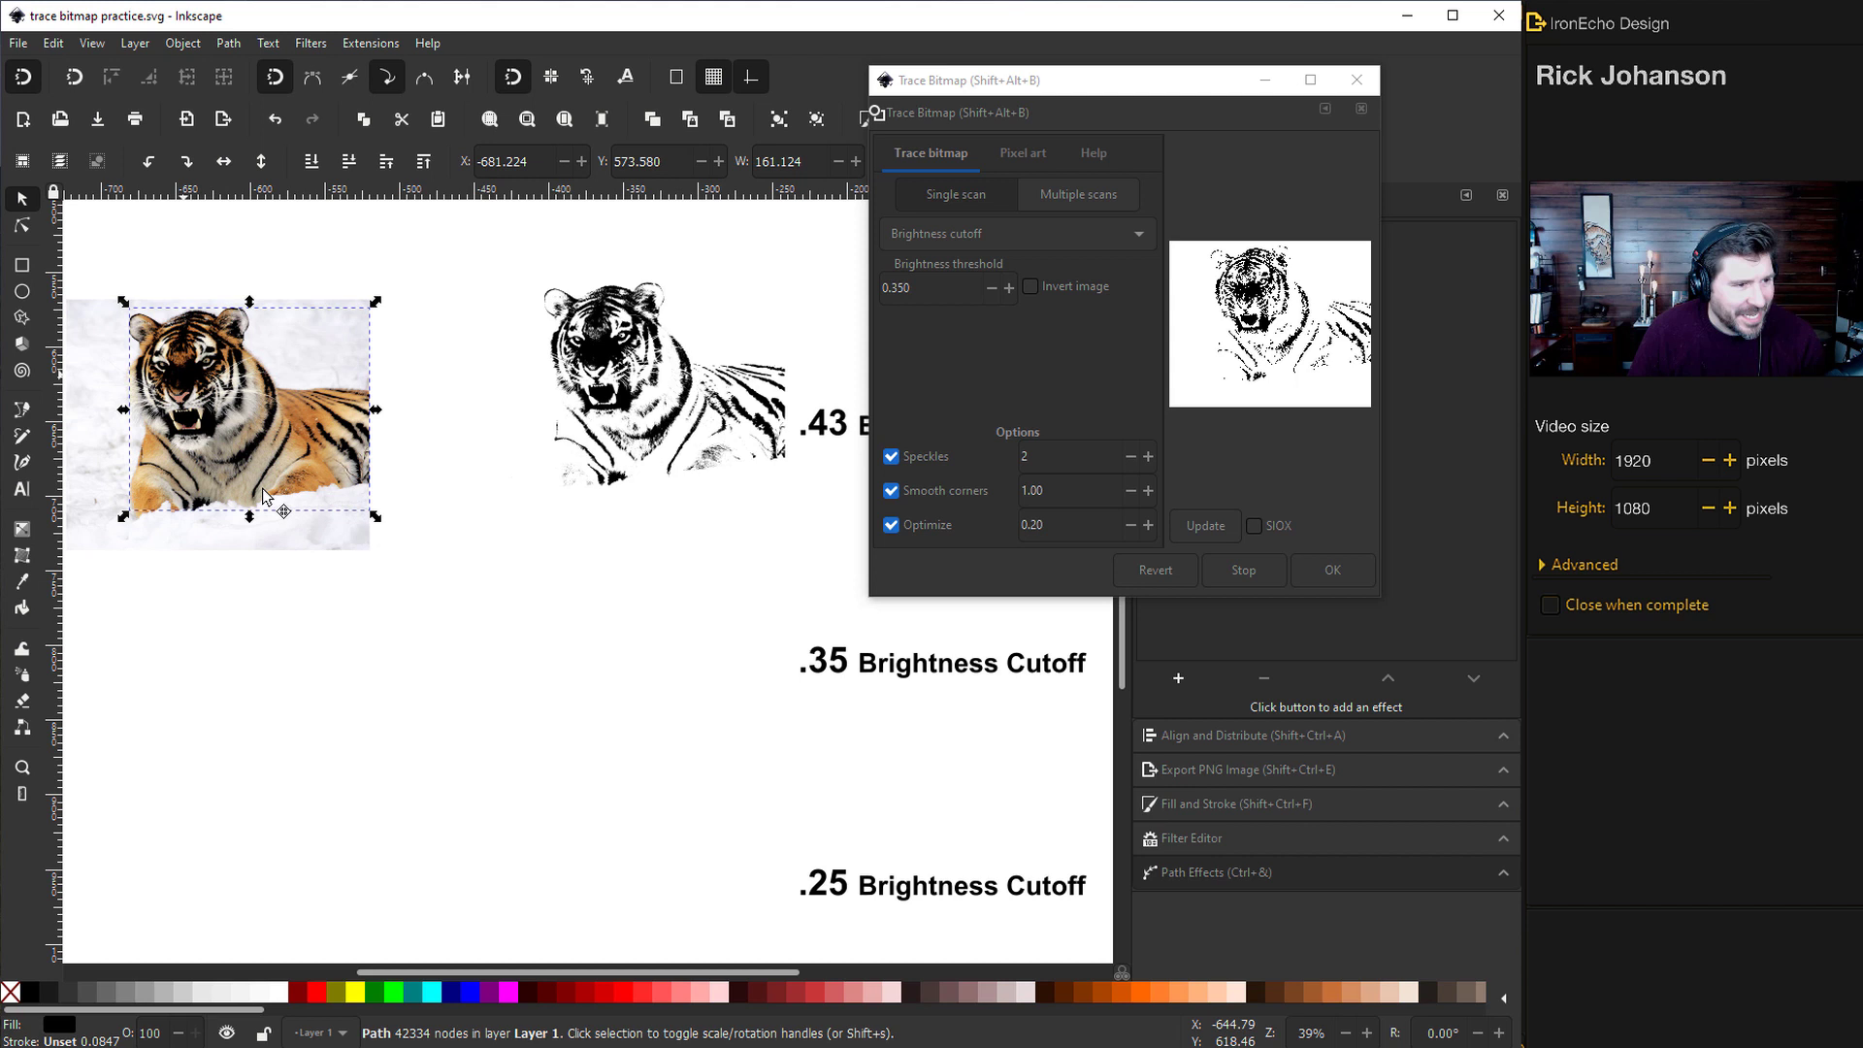
{"action": "mouse_move", "coordinate": [261, 489]}
{"action": "left_mouse_down"}
{"action": "mouse_move", "coordinate": [348, 563]}
{"action": "mouse_move", "coordinate": [573, 660]}
{"action": "mouse_move", "coordinate": [654, 725]}
{"action": "left_mouse_up"}
{"action": "left_click_drag", "start_coordinate": [608, 633], "coordinate": [609, 633]}
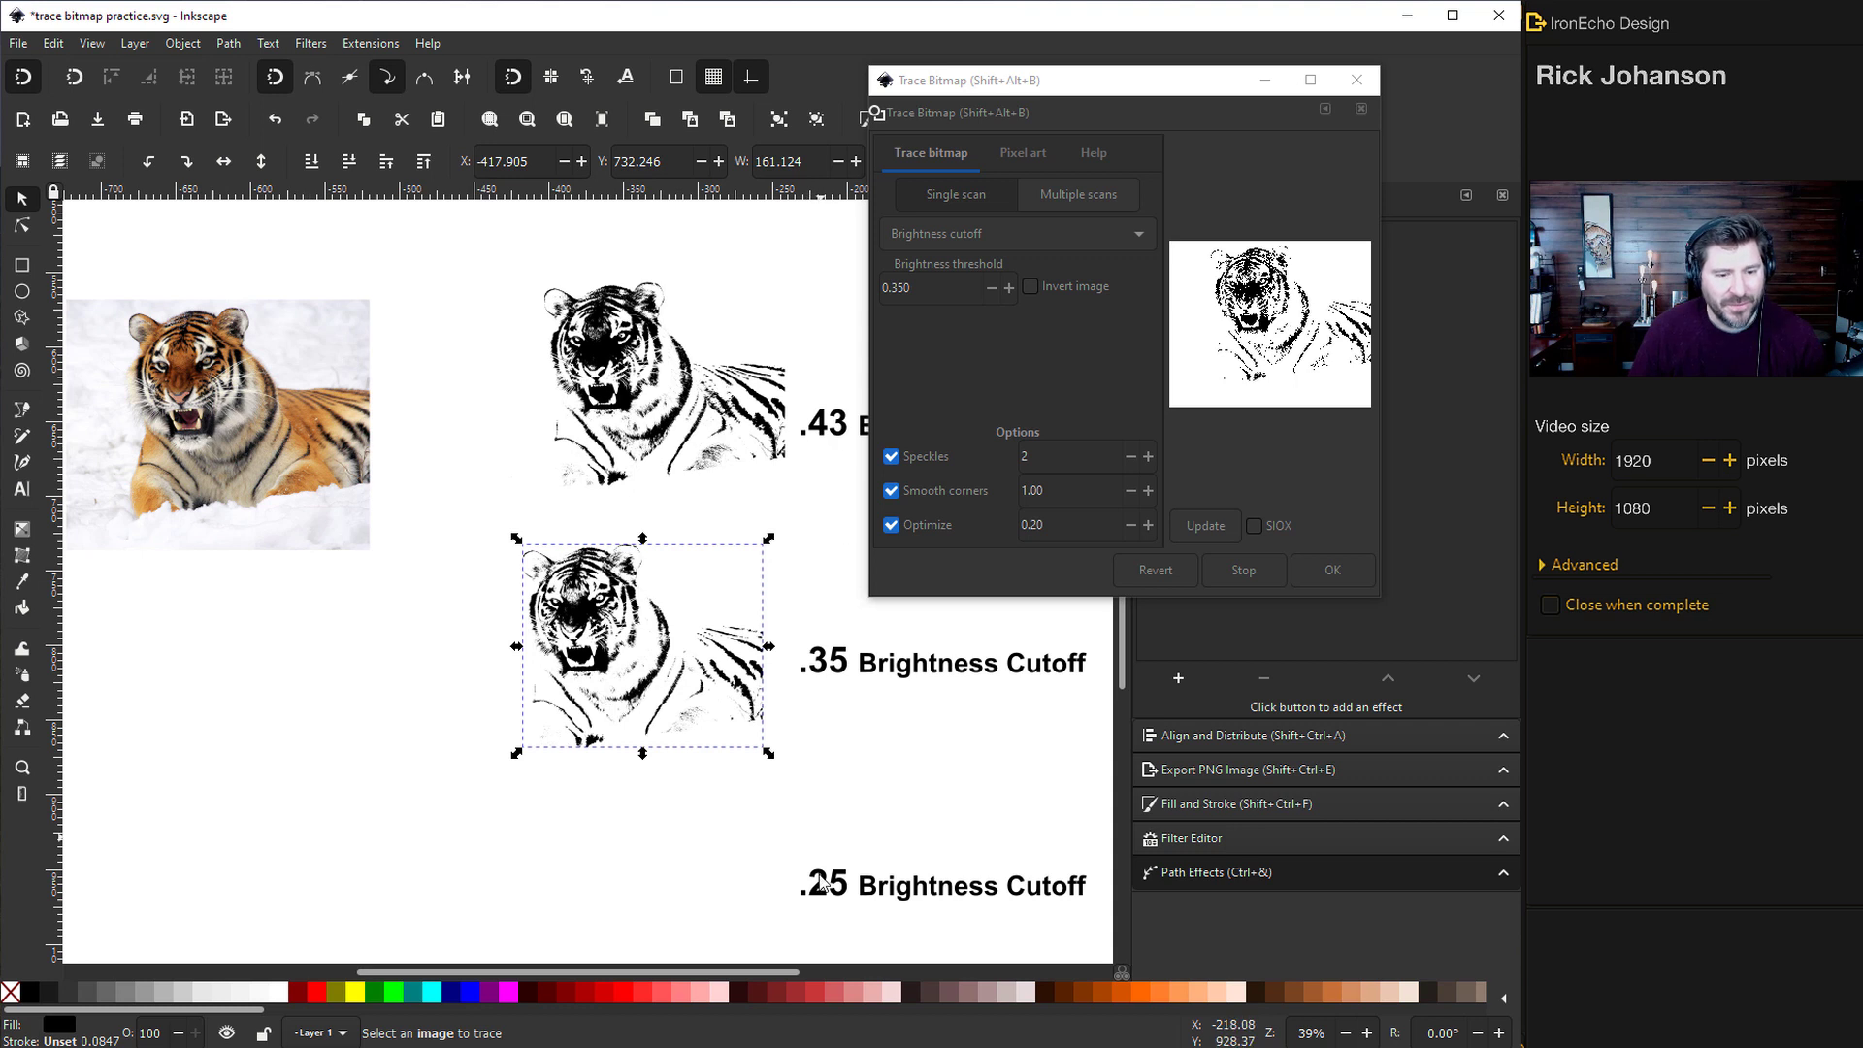
Trace the colour tiger photo again at a 0.250 brightness threshold
{"action": "left_click", "coordinate": [294, 417]}
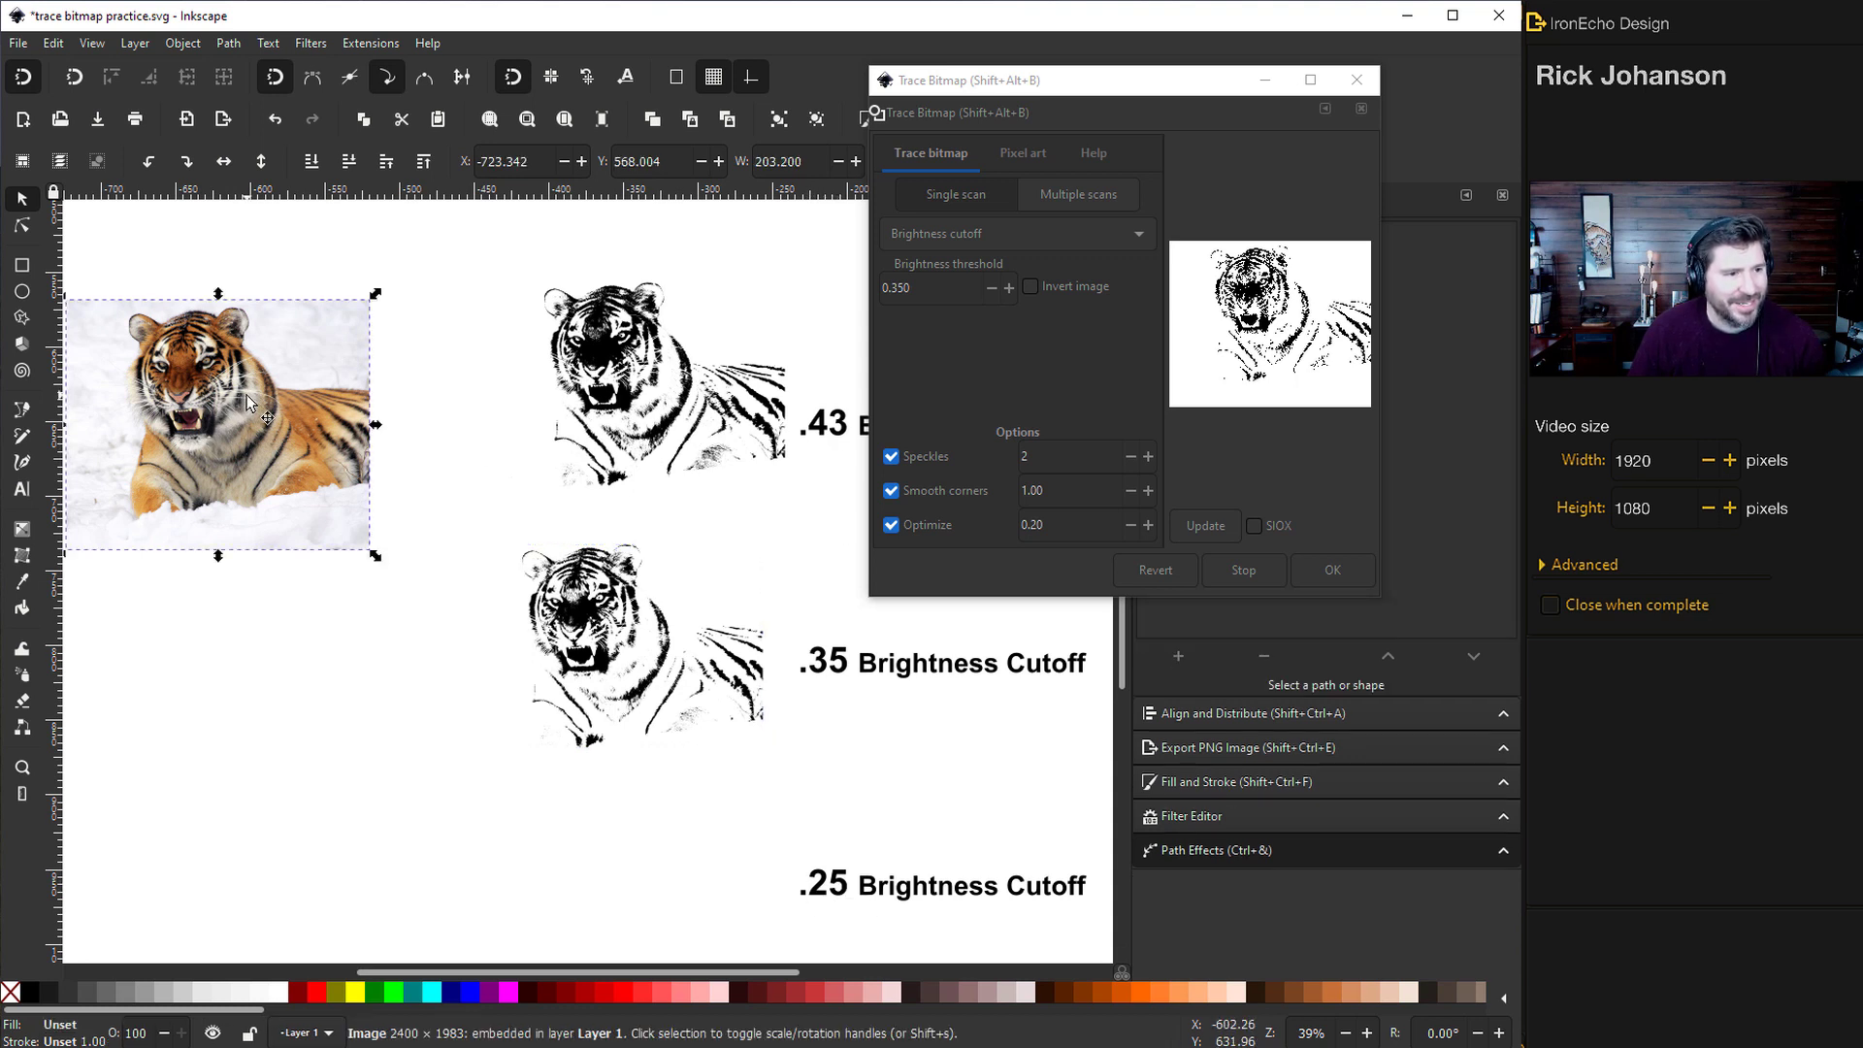
{"action": "left_click", "coordinate": [903, 289]}
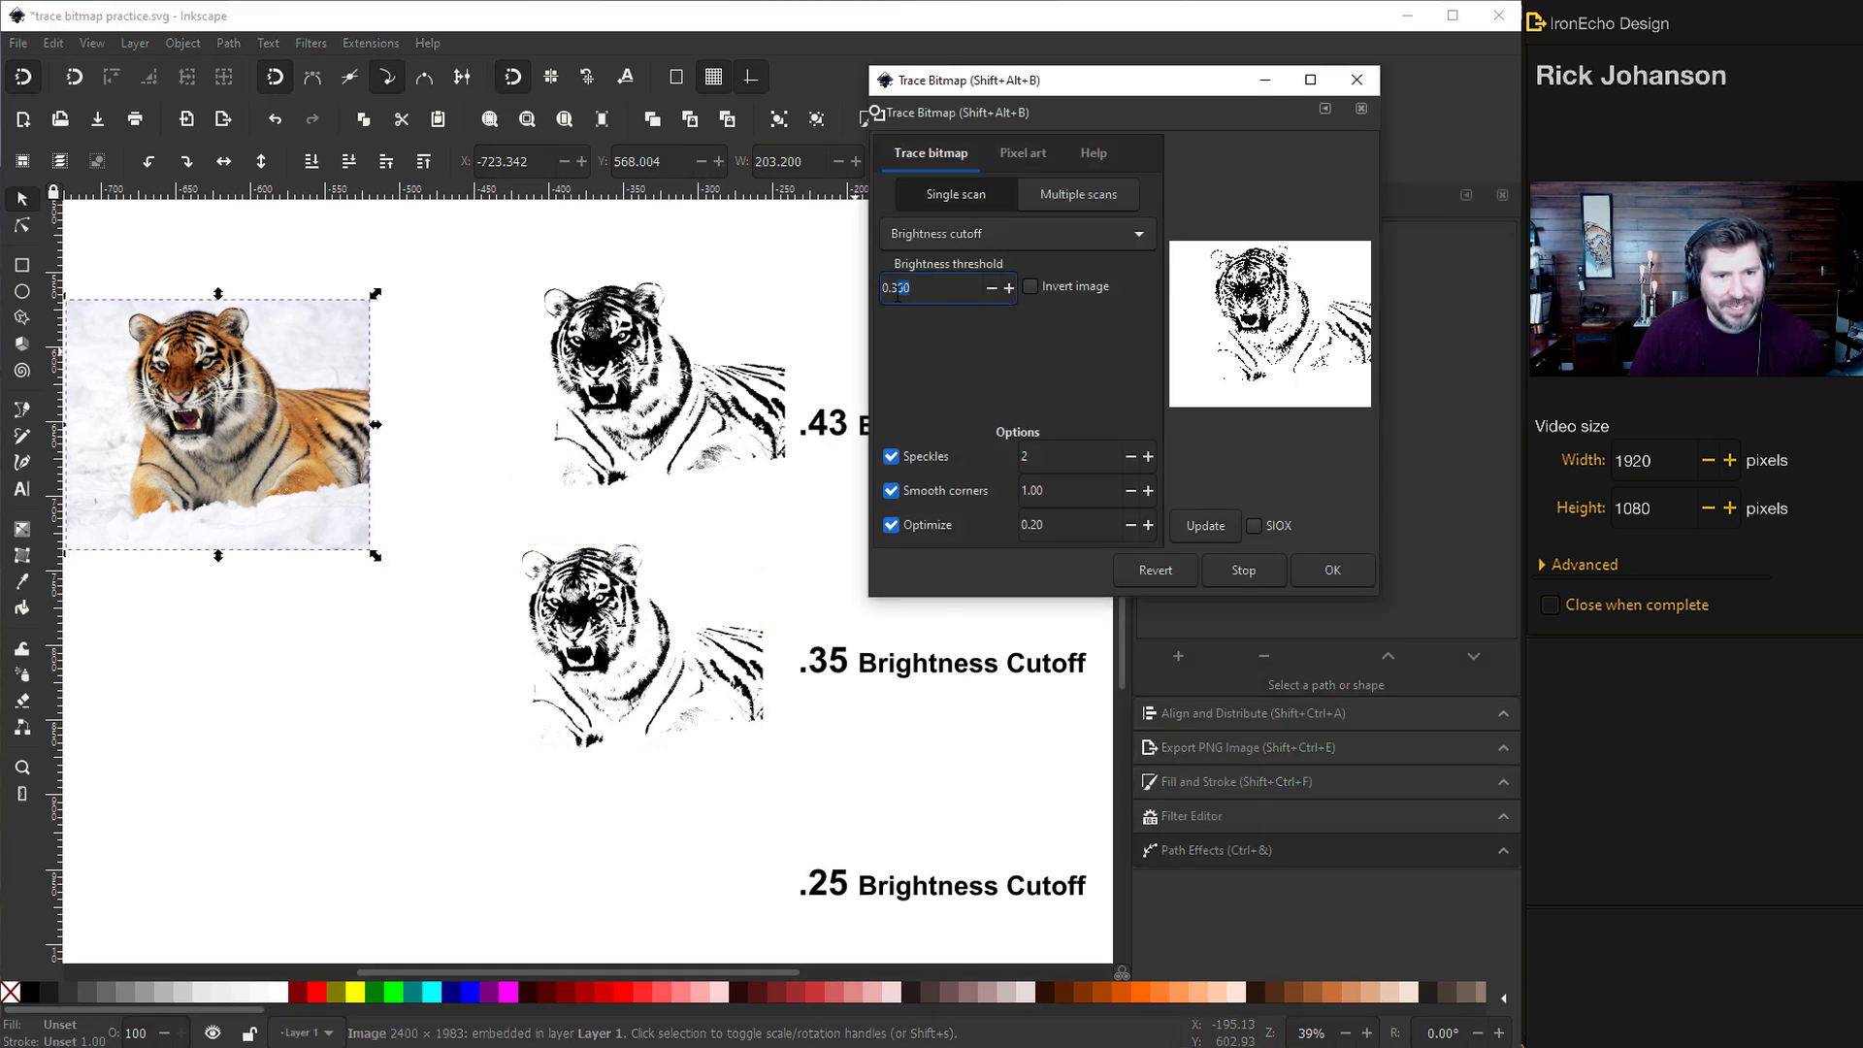
{"action": "key", "text": "BackSpace"}
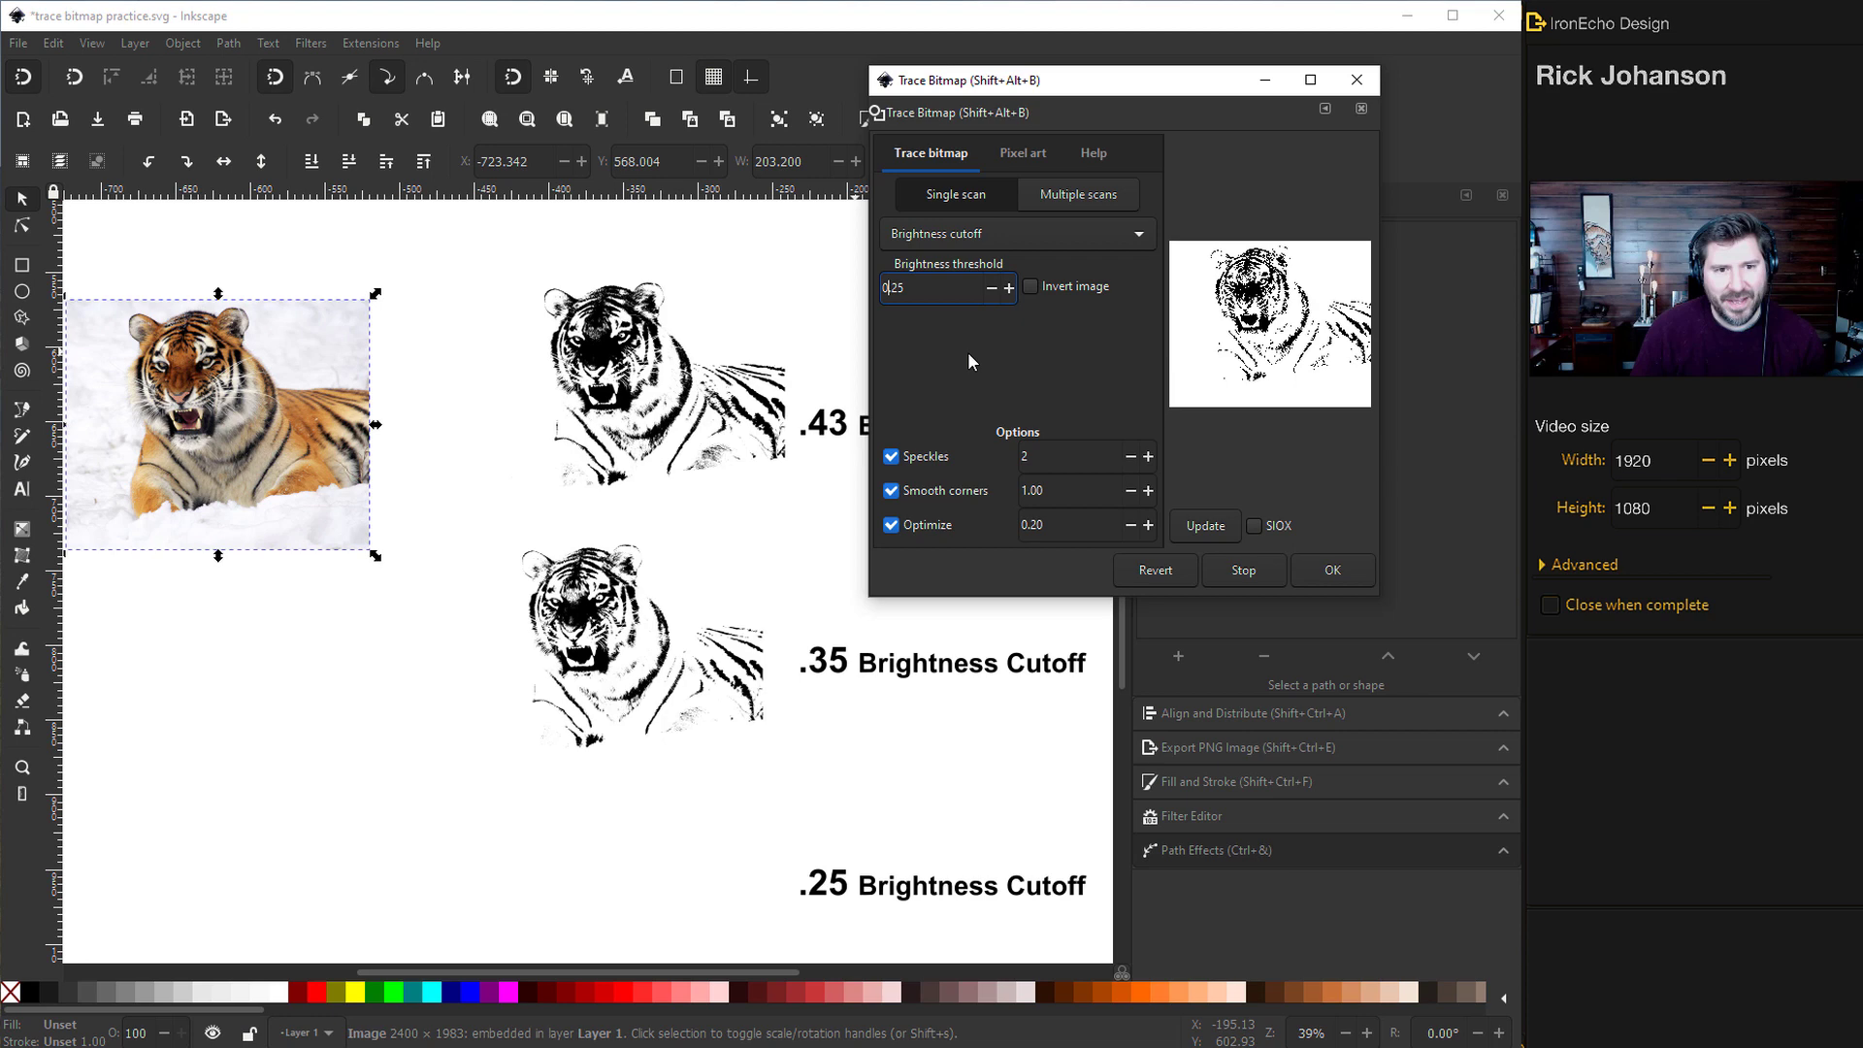
{"action": "left_click", "coordinate": [1207, 527]}
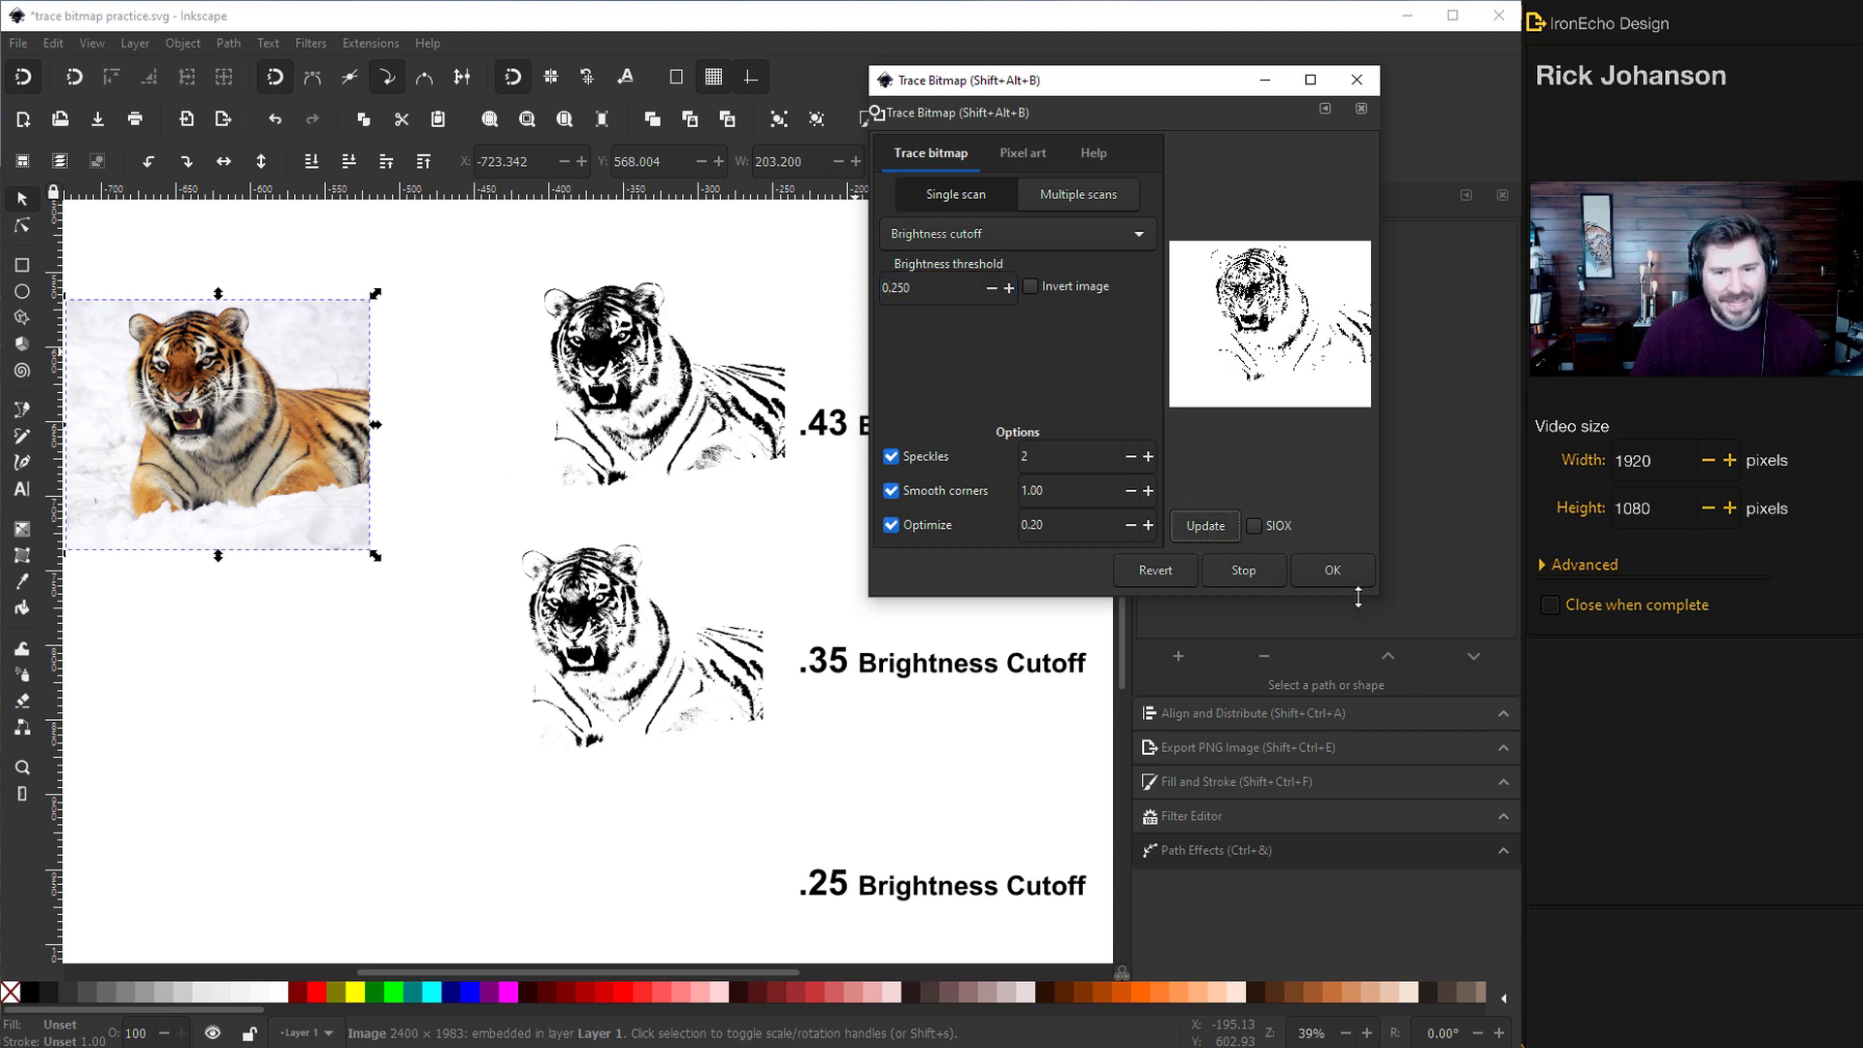
{"action": "left_click", "coordinate": [1338, 574]}
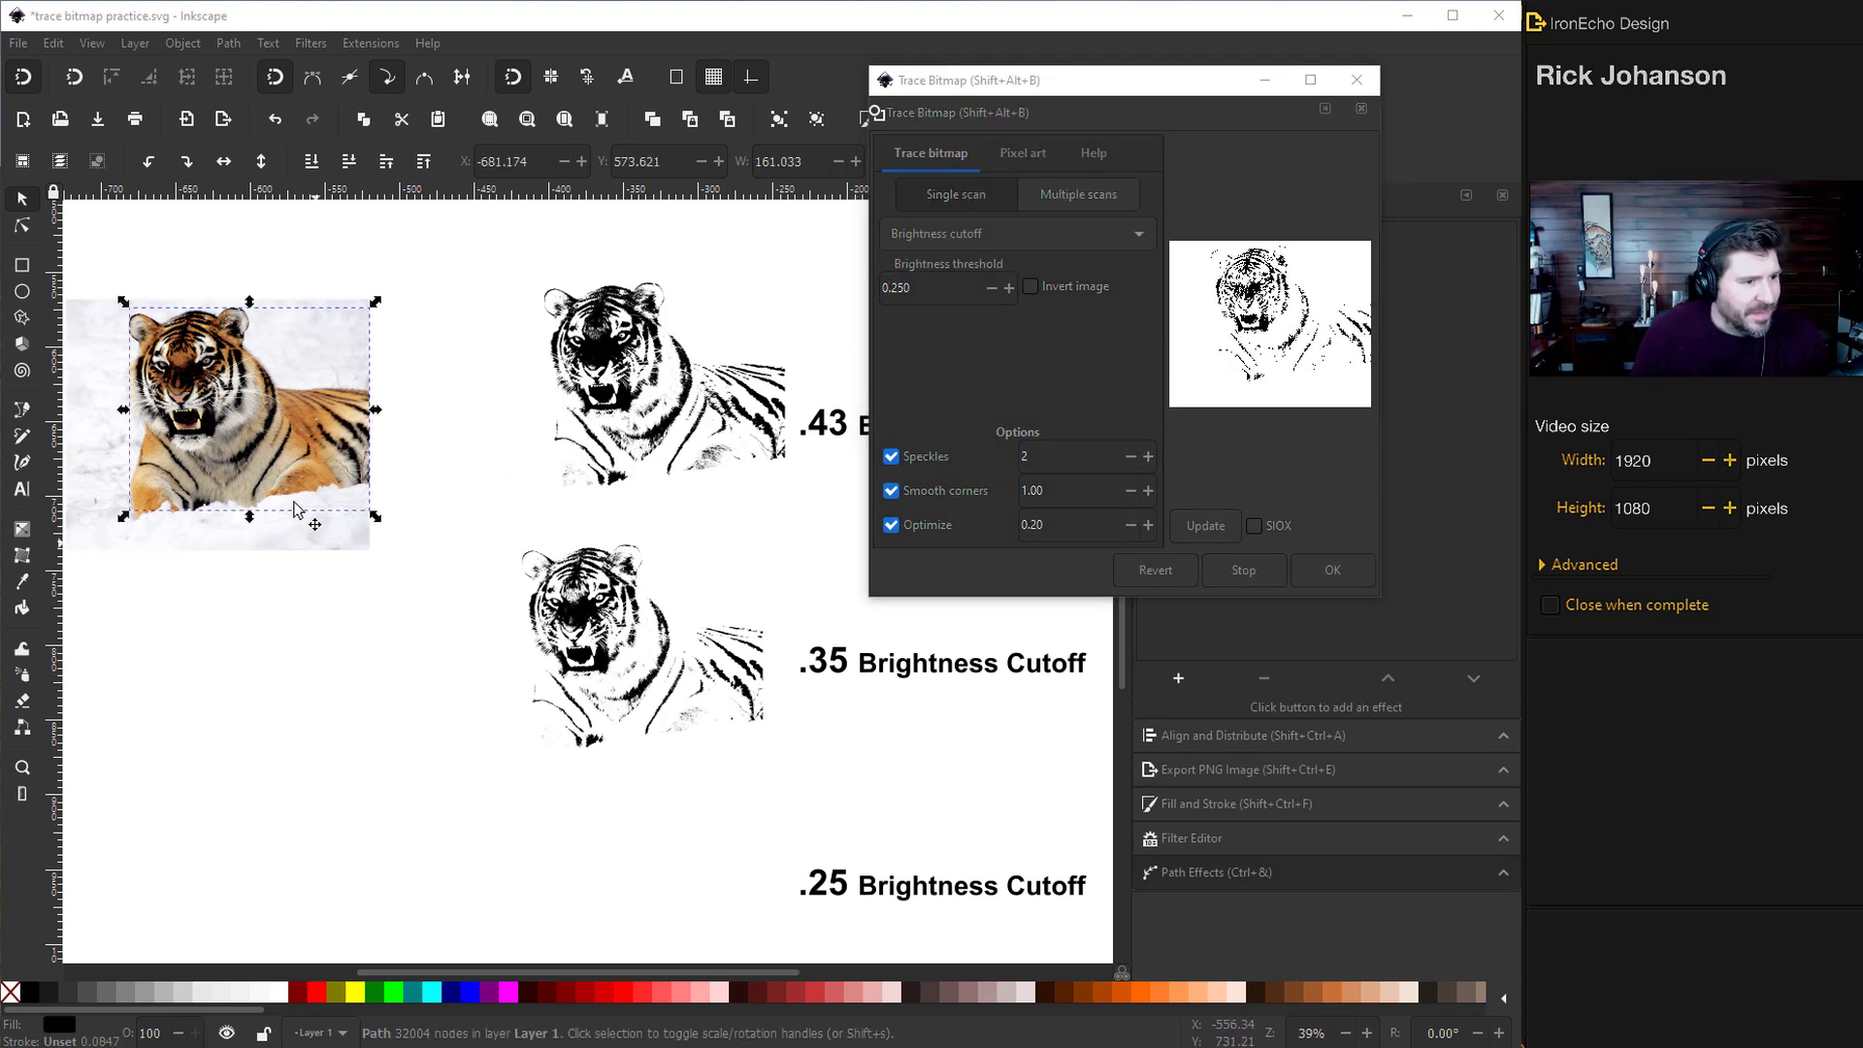
Place the 0.25 trace beside the .25 label and nudge the .35 trace into line
{"action": "mouse_move", "coordinate": [217, 423]}
{"action": "left_mouse_down"}
{"action": "mouse_move", "coordinate": [278, 737]}
{"action": "mouse_move", "coordinate": [349, 741]}
{"action": "mouse_move", "coordinate": [416, 810]}
{"action": "mouse_move", "coordinate": [597, 848]}
{"action": "left_mouse_up"}
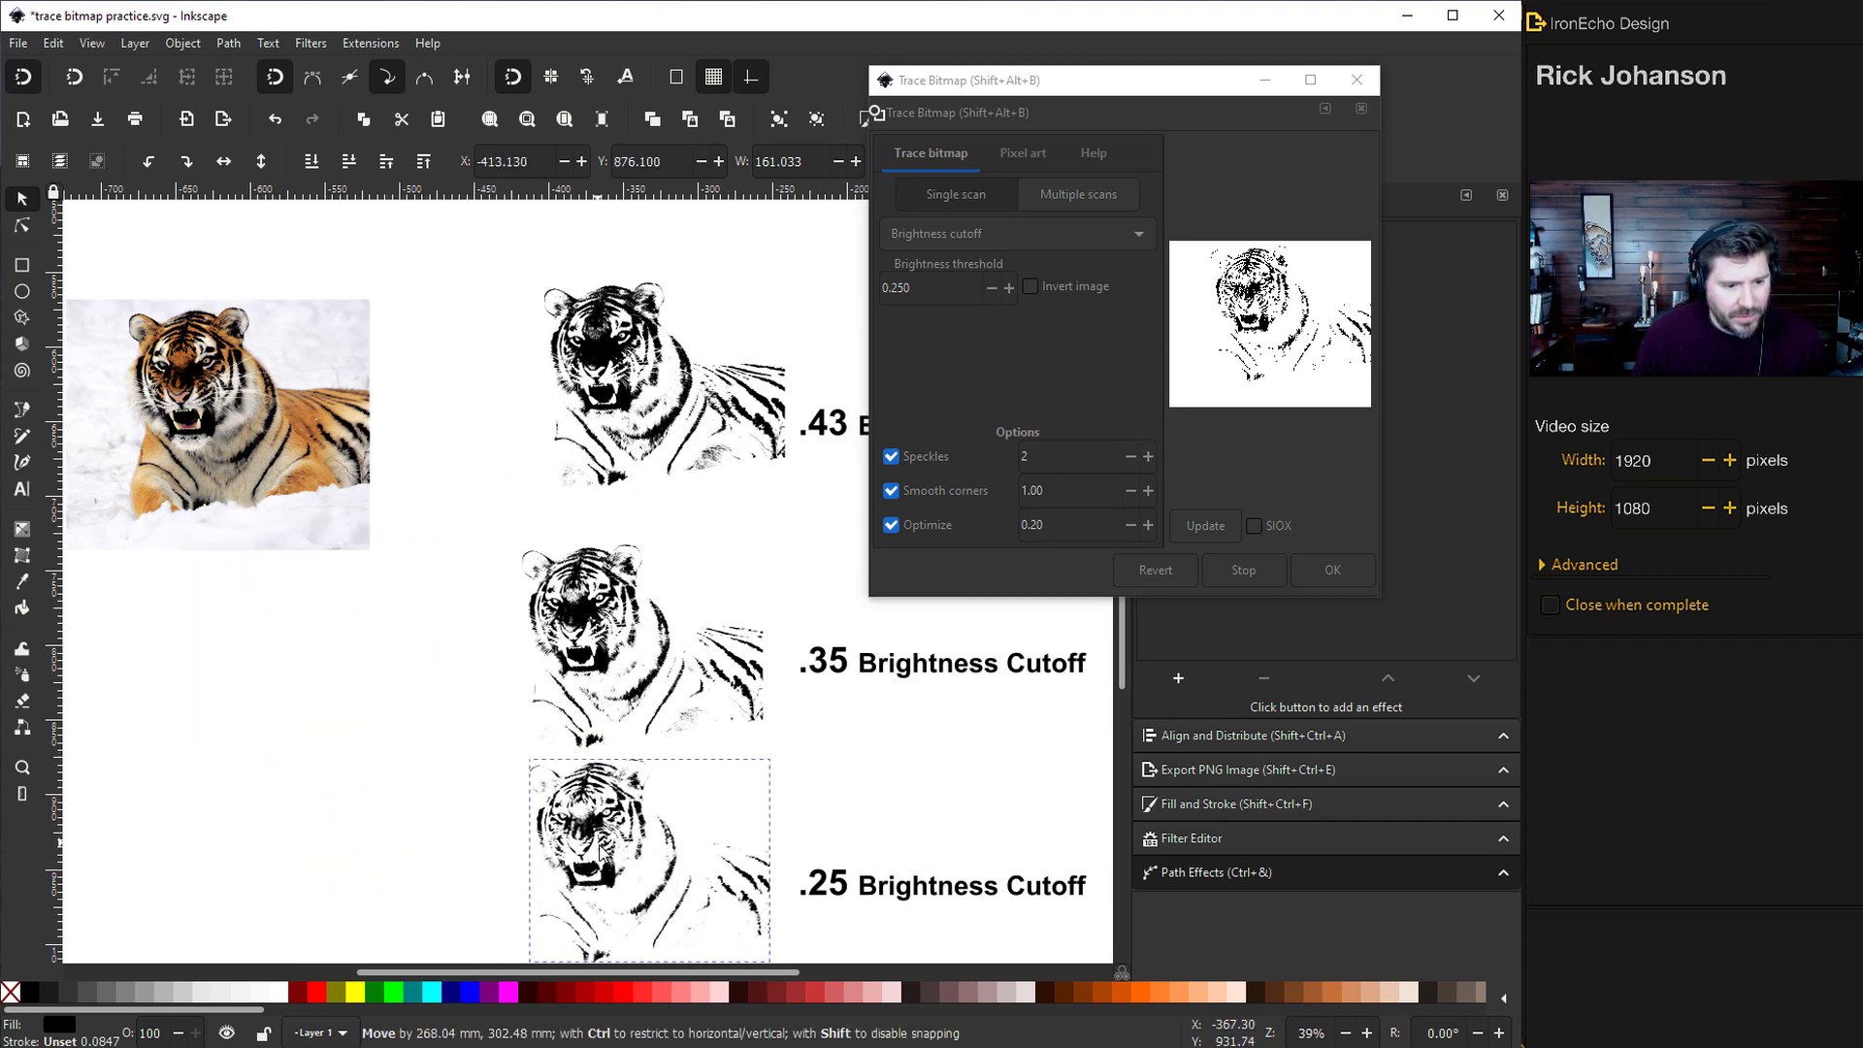
{"action": "left_click_drag", "start_coordinate": [600, 850], "coordinate": [599, 852]}
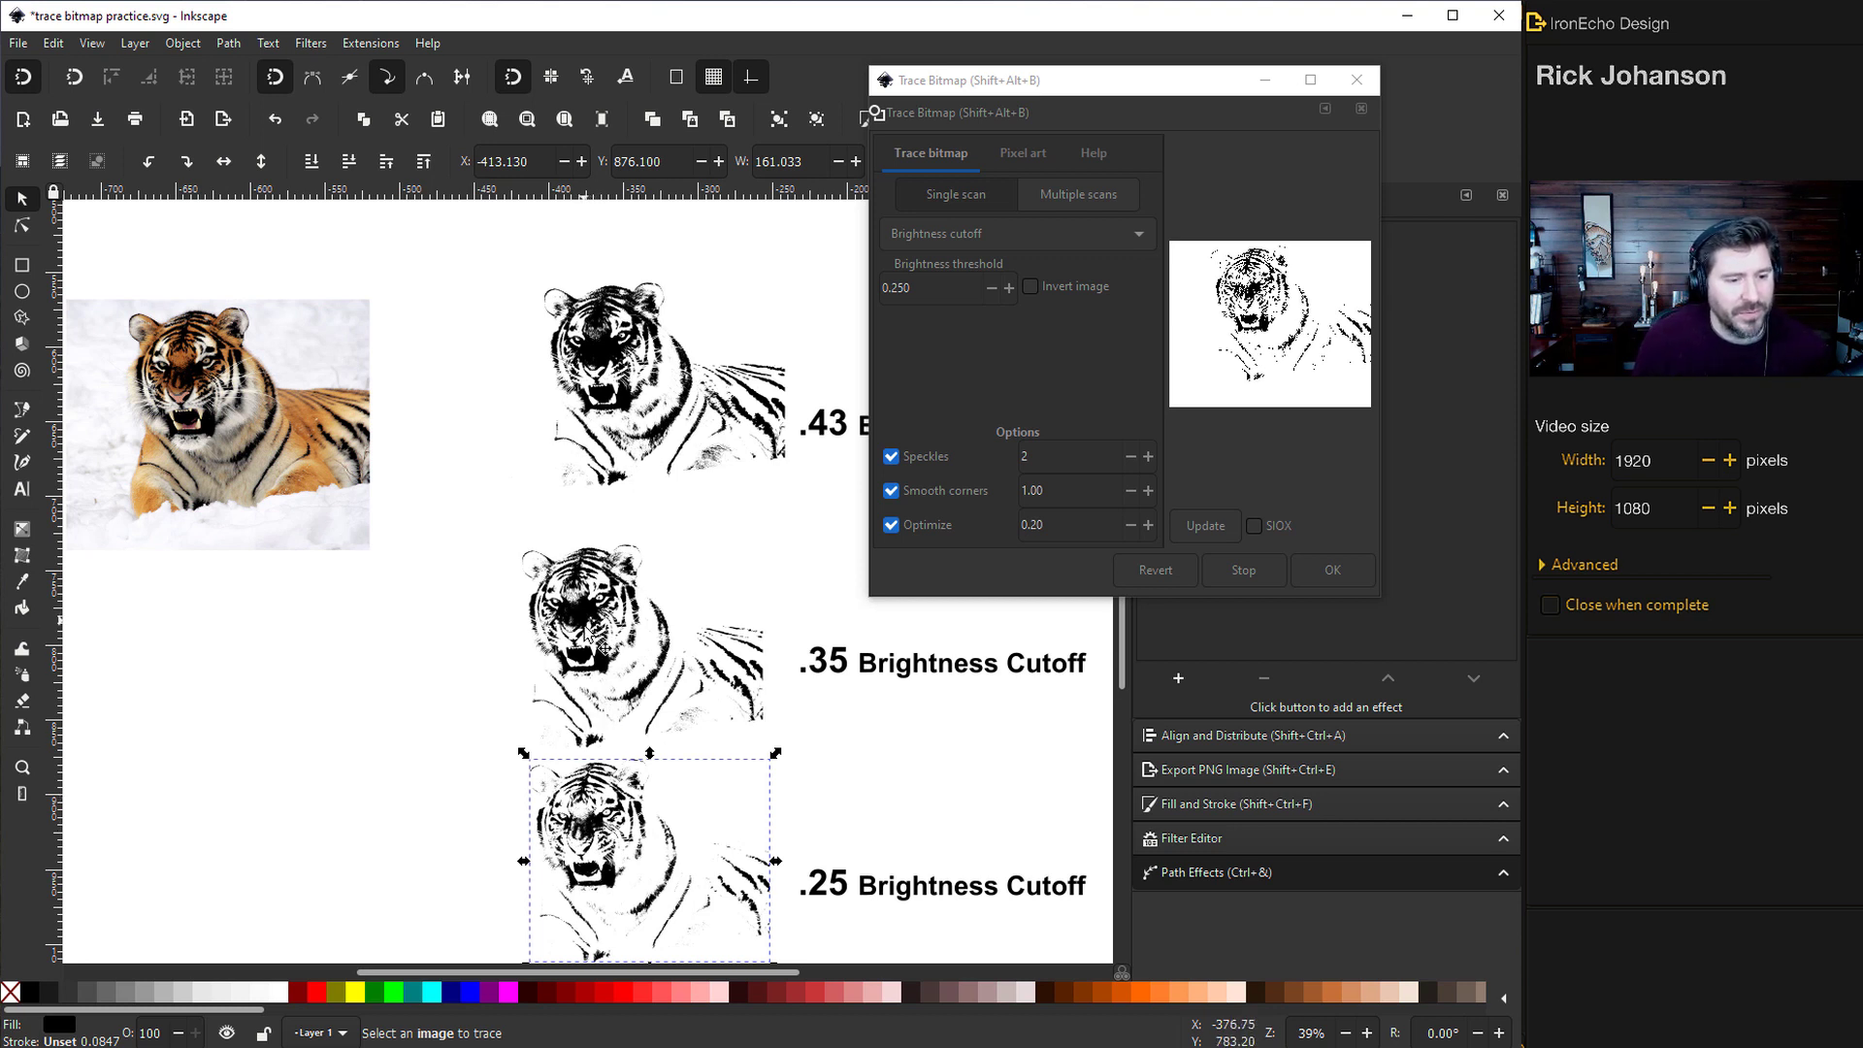
{"action": "left_click_drag", "start_coordinate": [595, 606], "coordinate": [604, 590]}
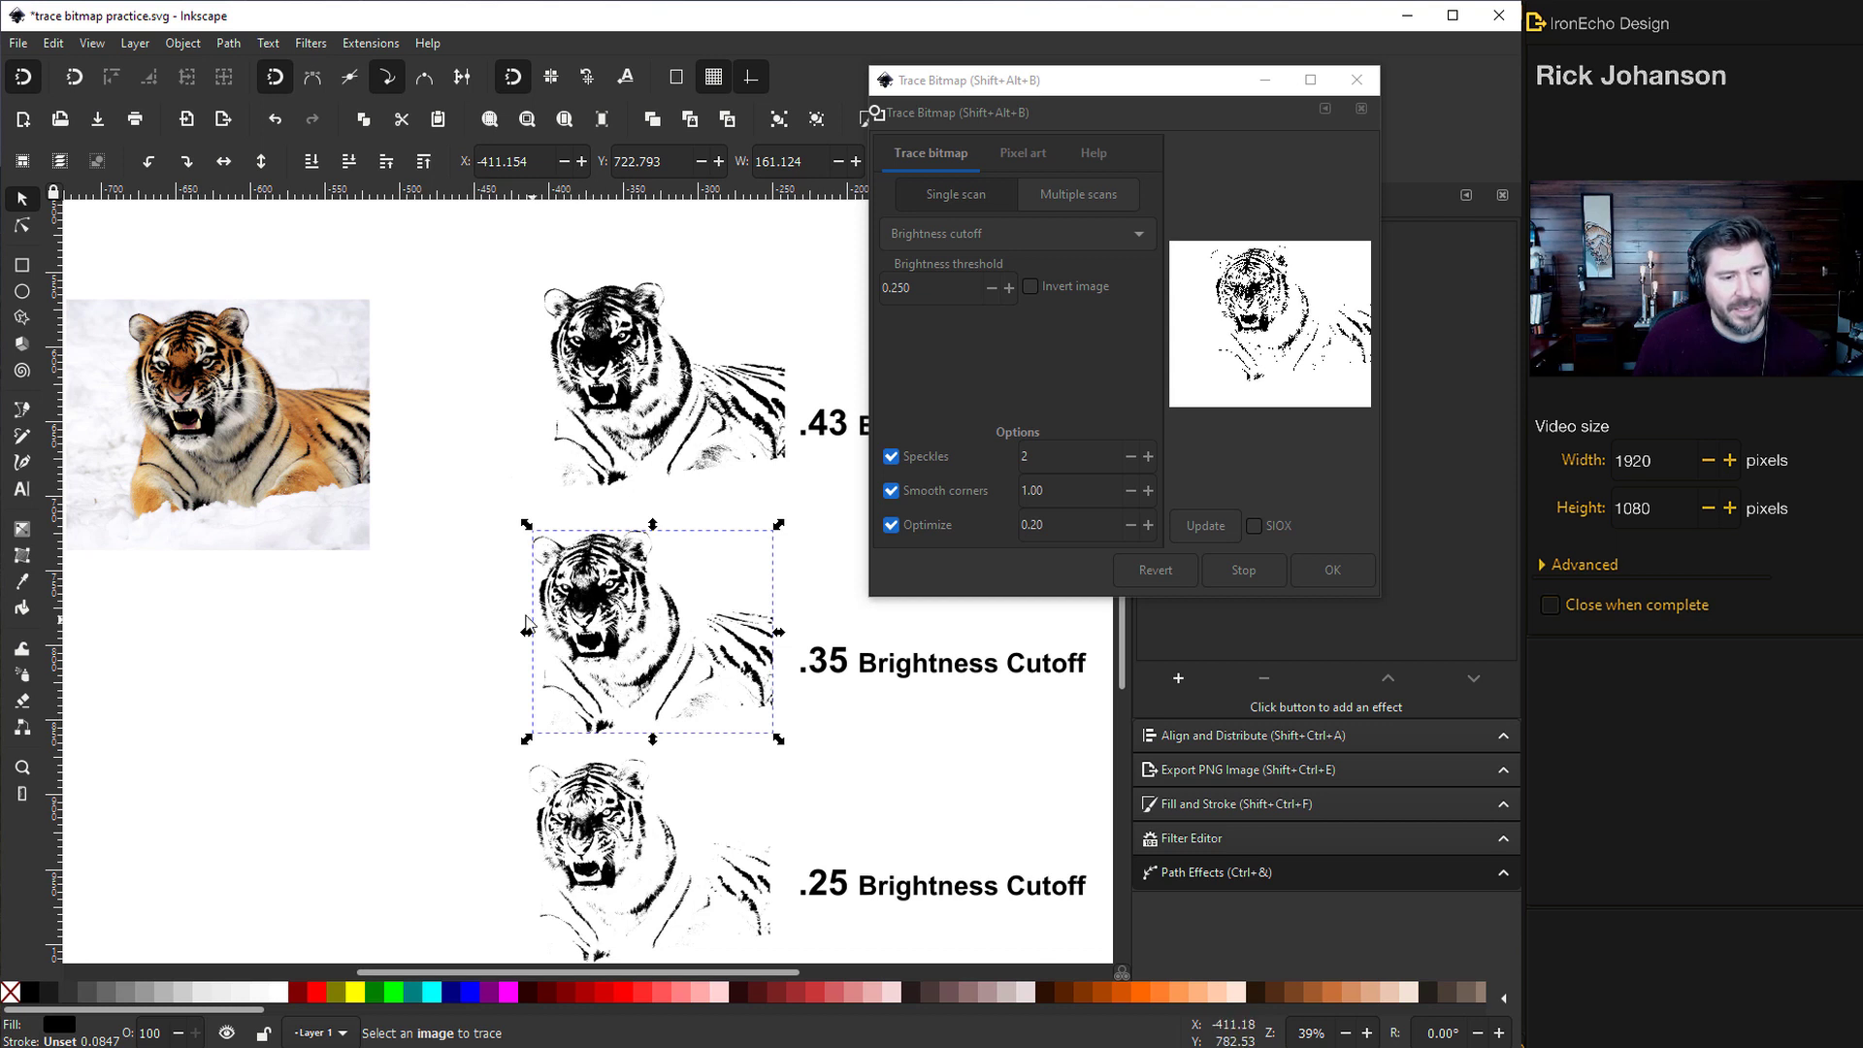
Scroll down to the second tiger photo and select it for tracing
{"action": "left_click", "coordinate": [400, 590]}
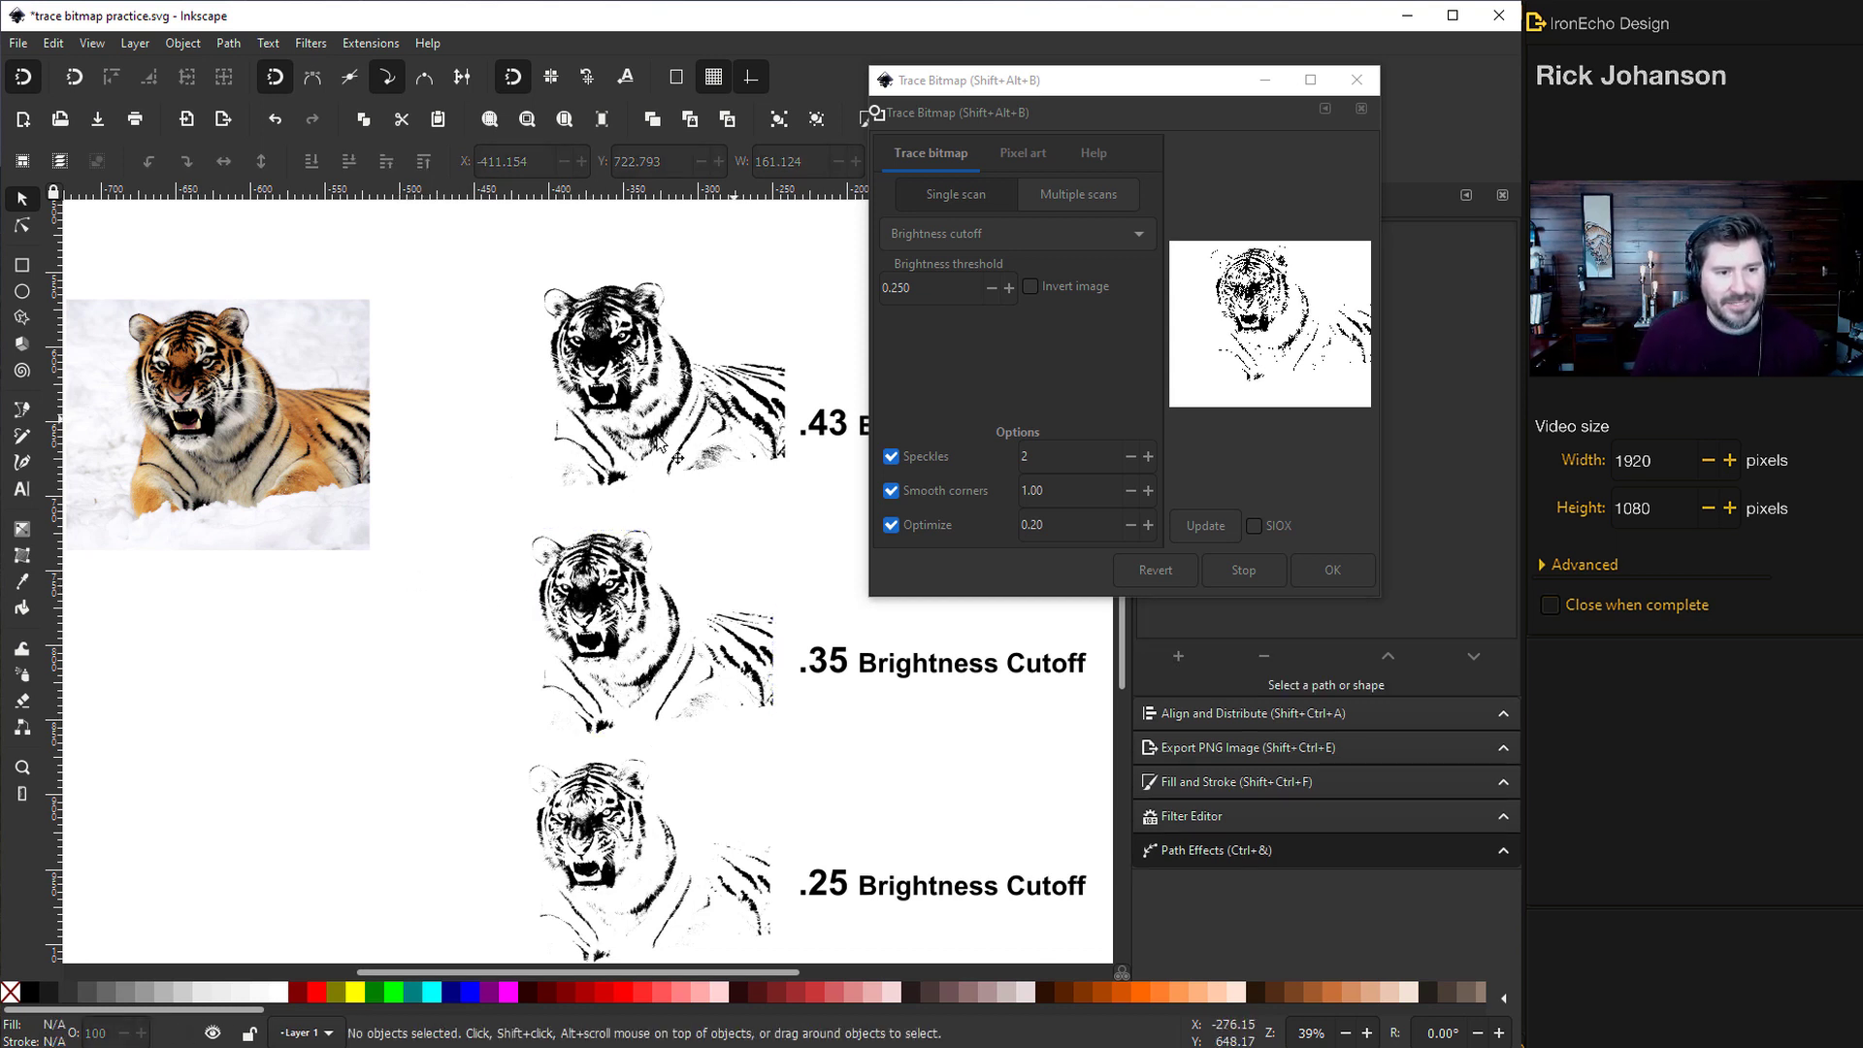
{"action": "scroll", "coordinate": [483, 598], "scroll_direction": "down", "scroll_amount": 5}
{"action": "scroll", "coordinate": [484, 599], "scroll_direction": "down", "scroll_amount": 4}
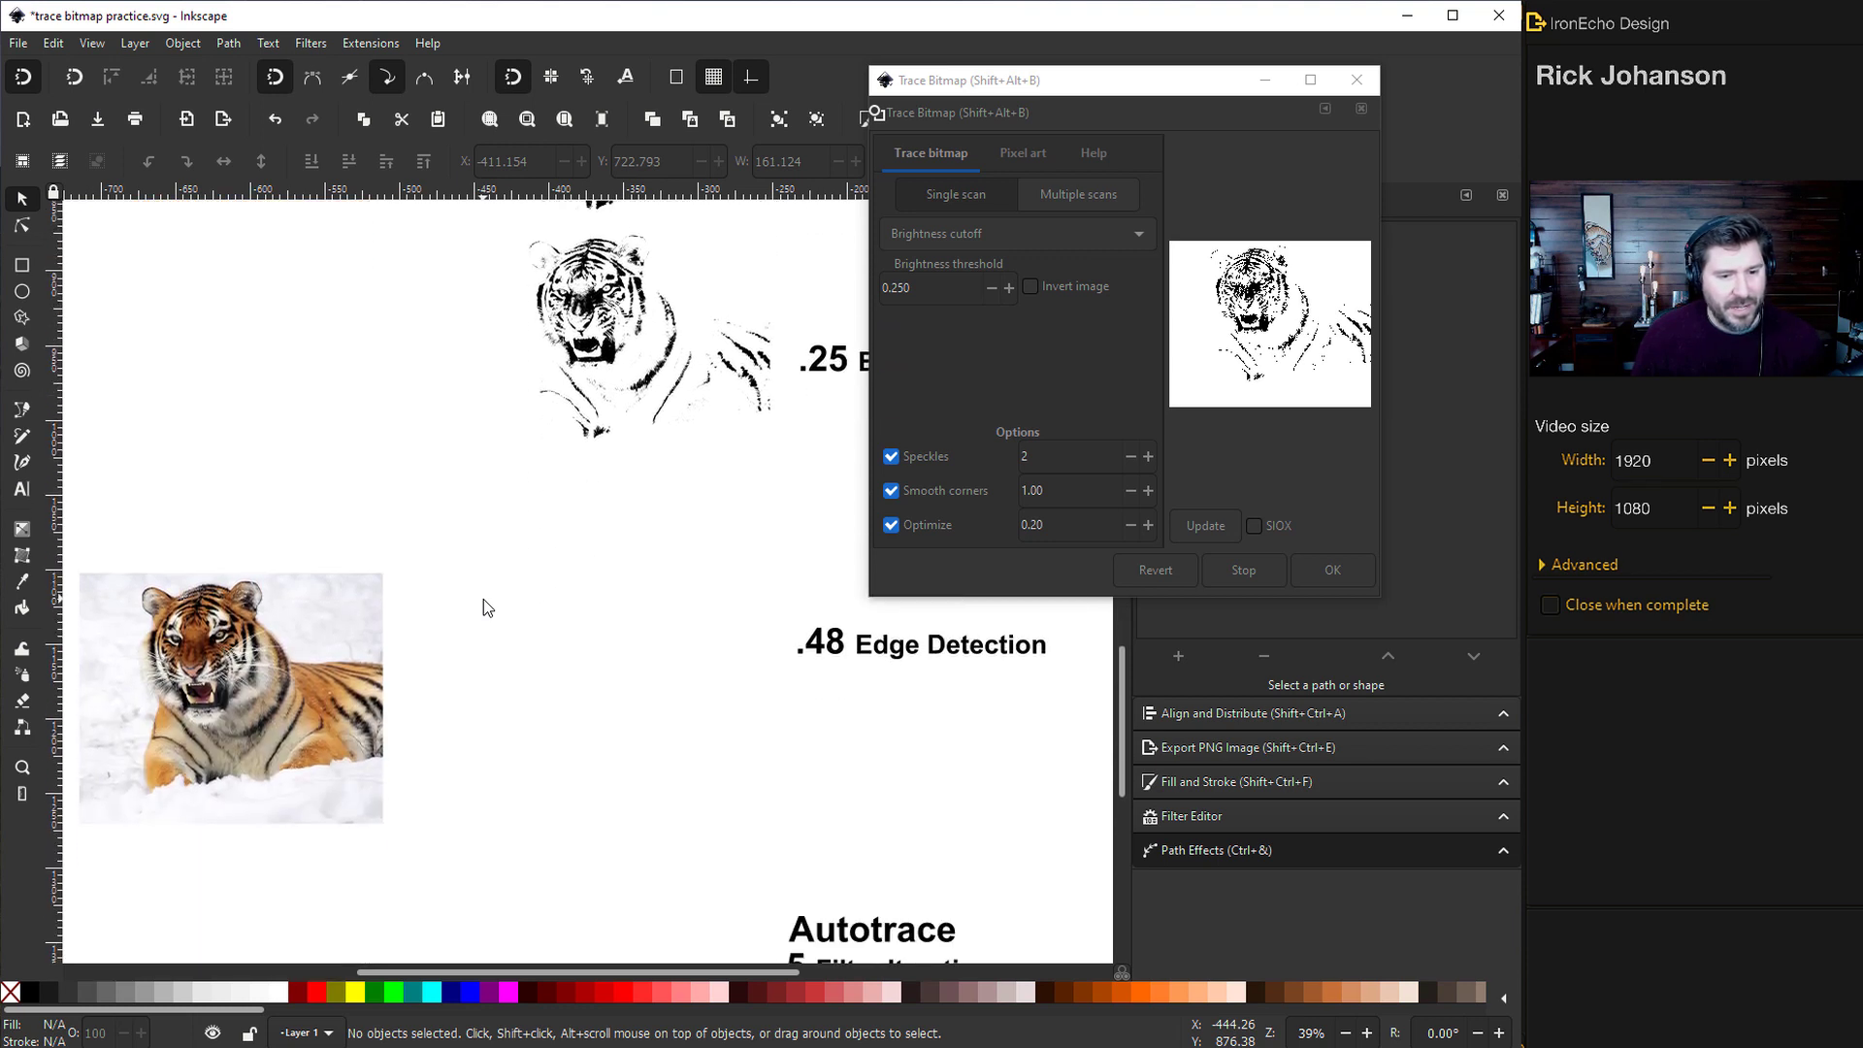
{"action": "left_click", "coordinate": [945, 231]}
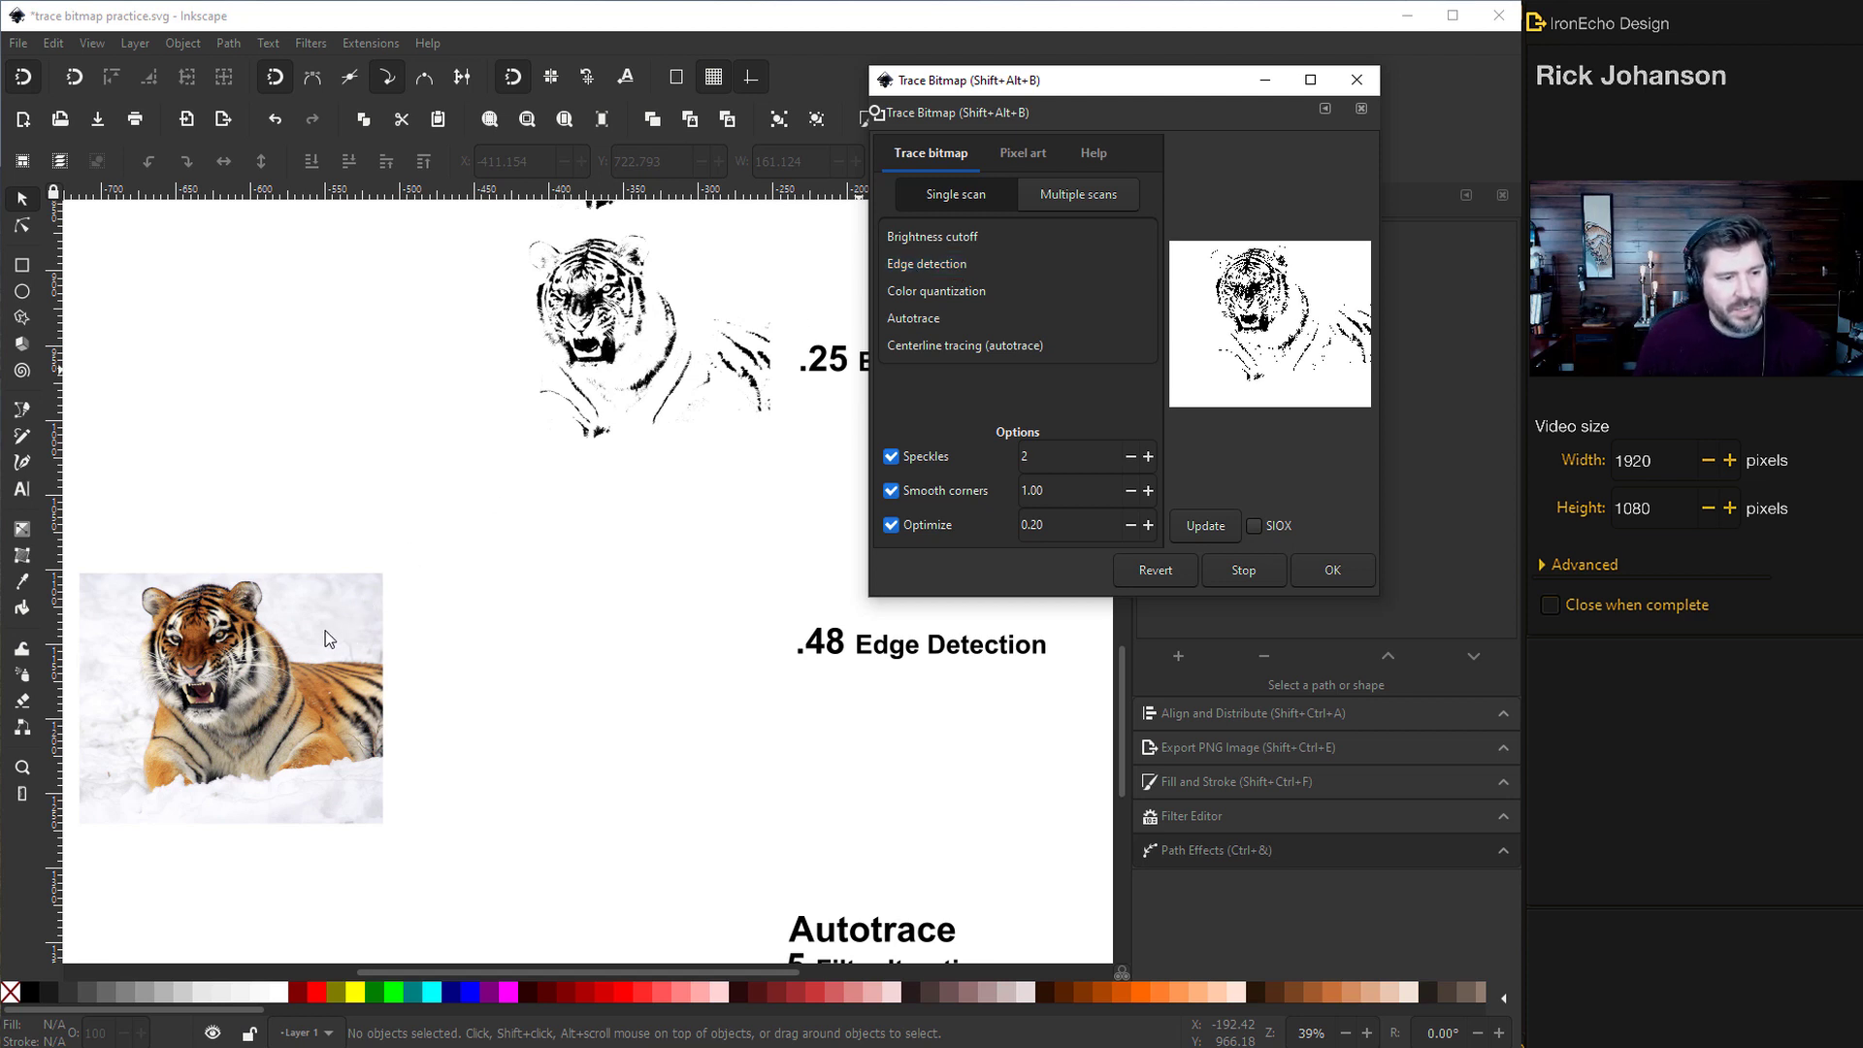
{"action": "left_click", "coordinate": [291, 657]}
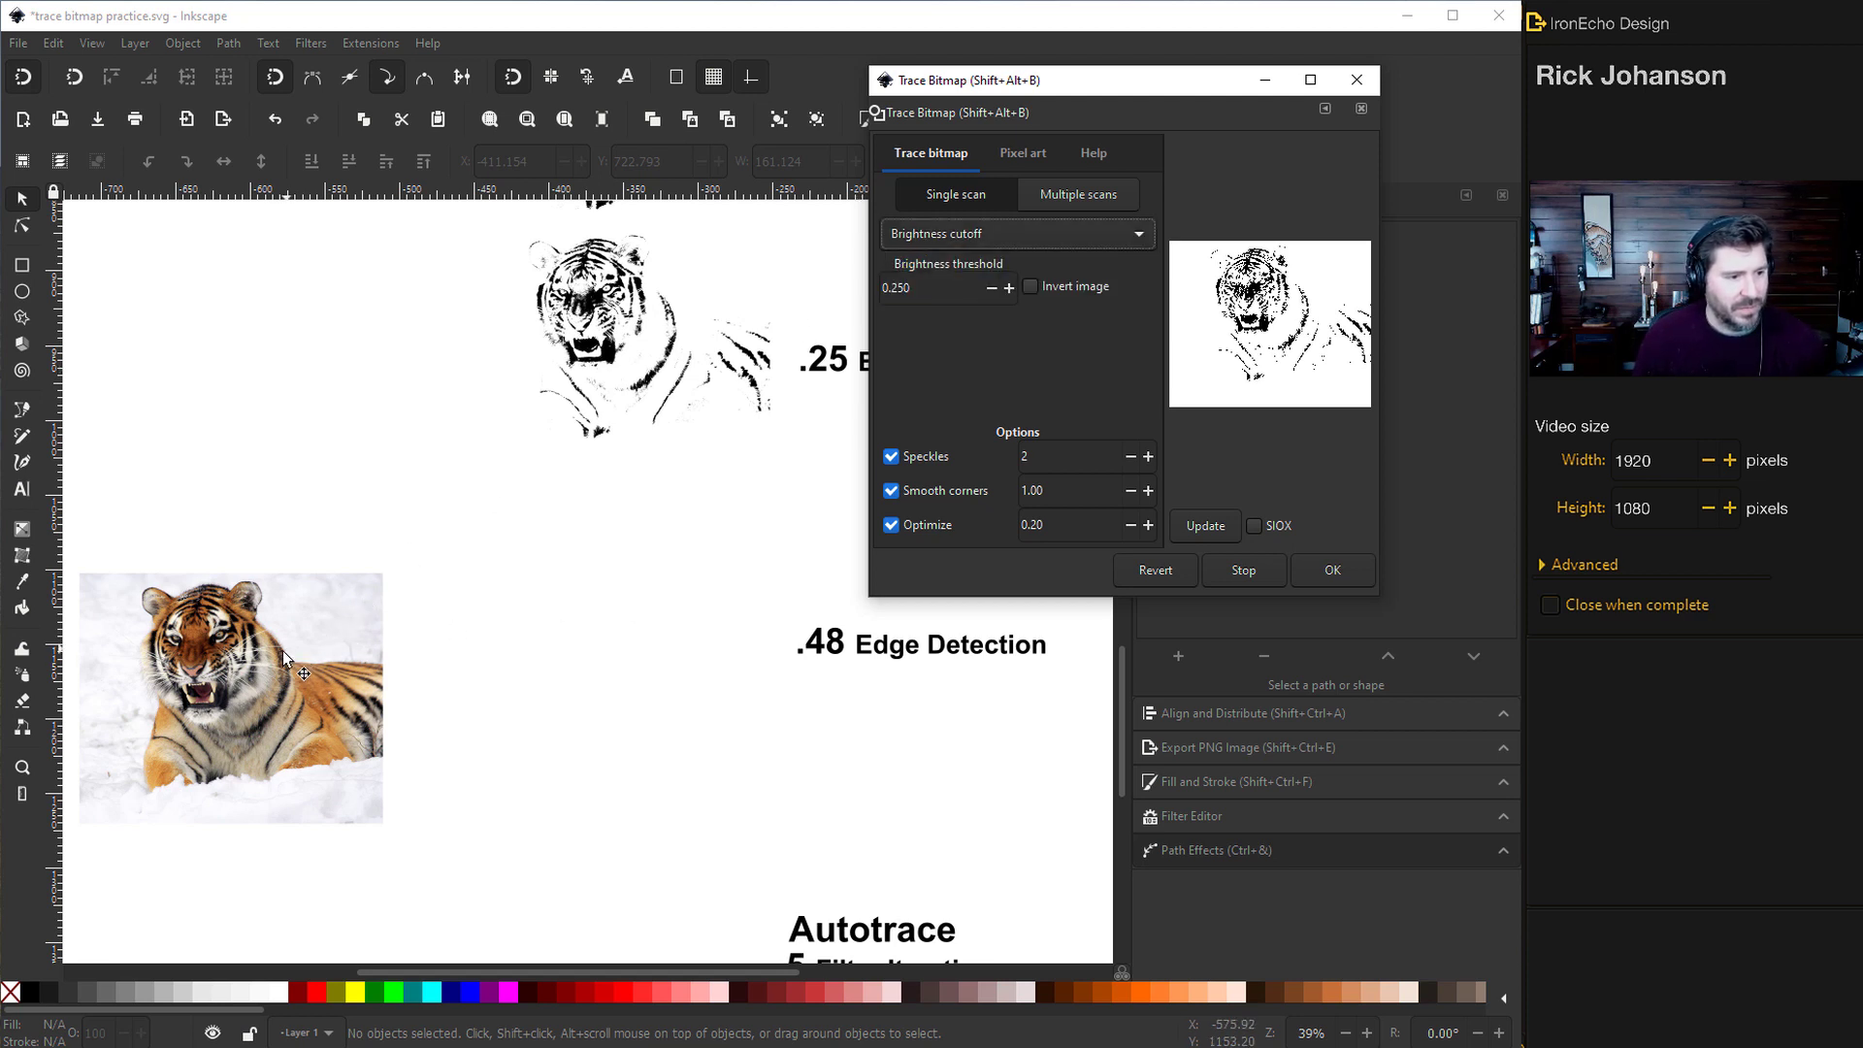
{"action": "left_click", "coordinate": [241, 663]}
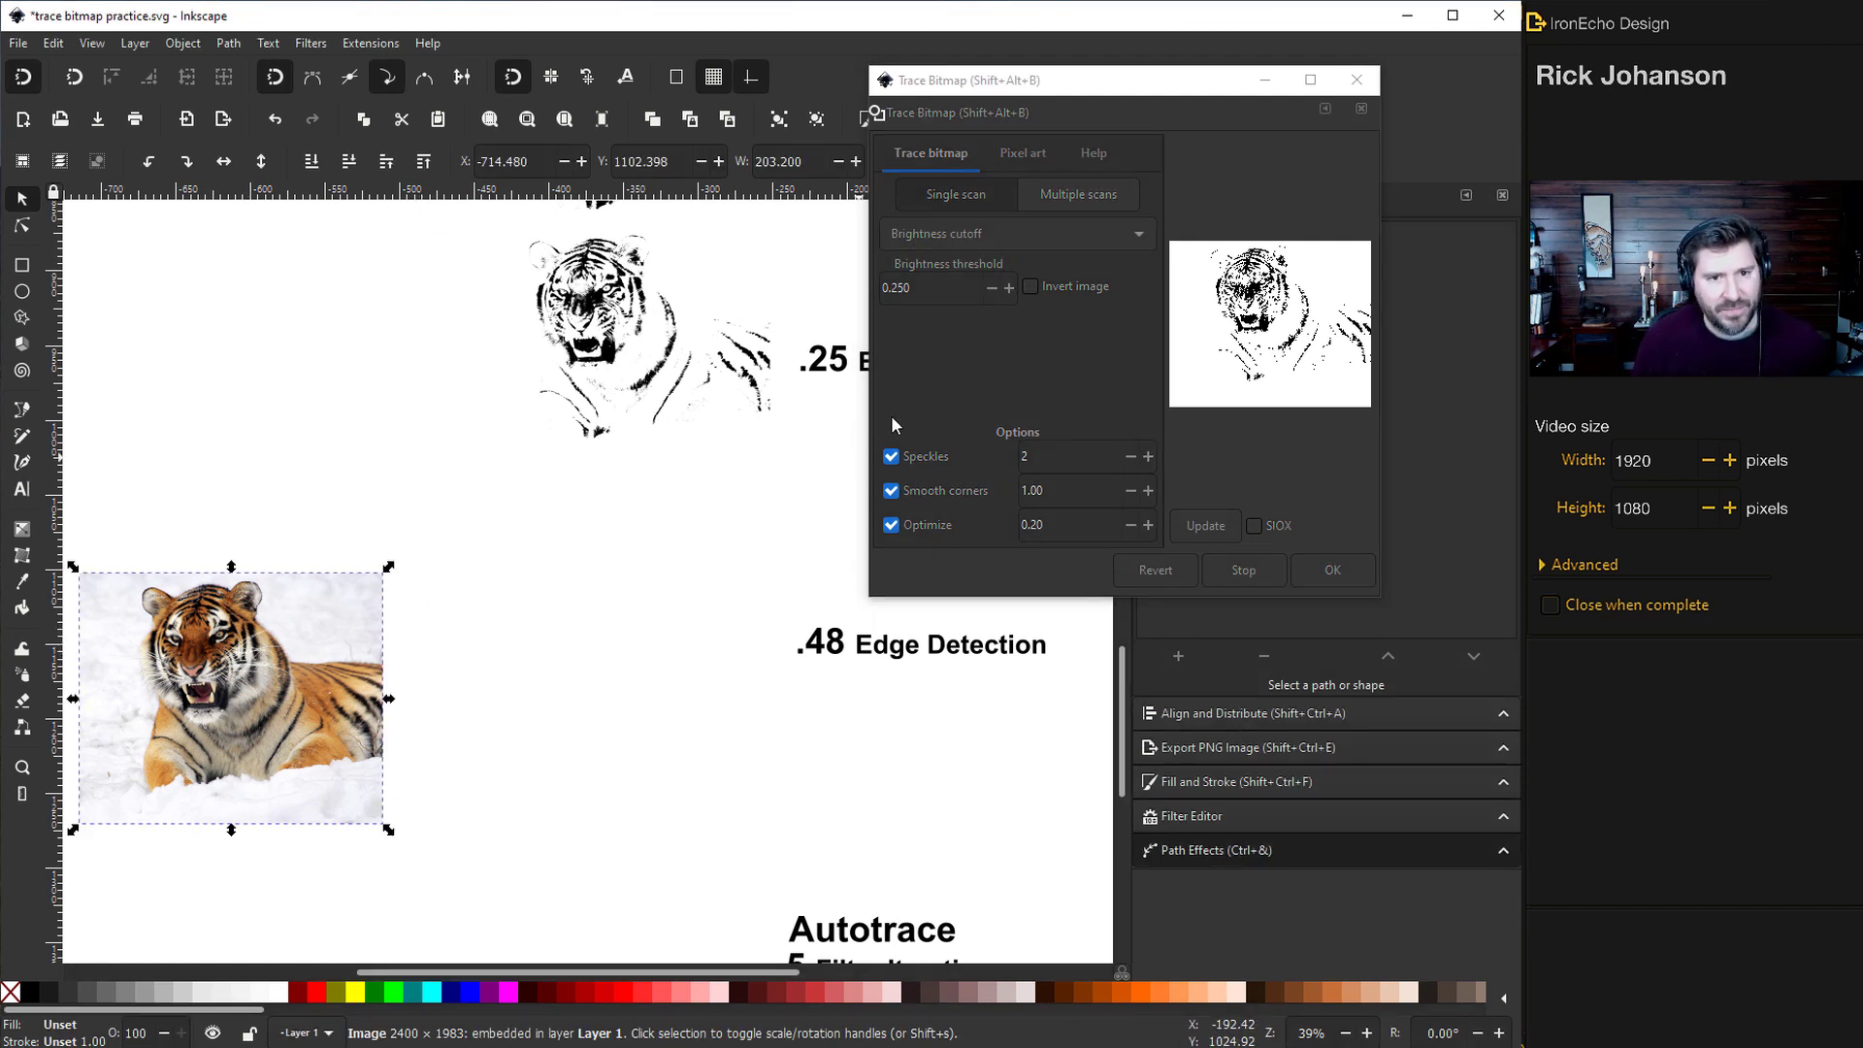
Trace the photo with Edge detection at 0.50 threshold and move the trace beside the .48 label
{"action": "left_click", "coordinate": [970, 237]}
{"action": "left_click", "coordinate": [966, 262]}
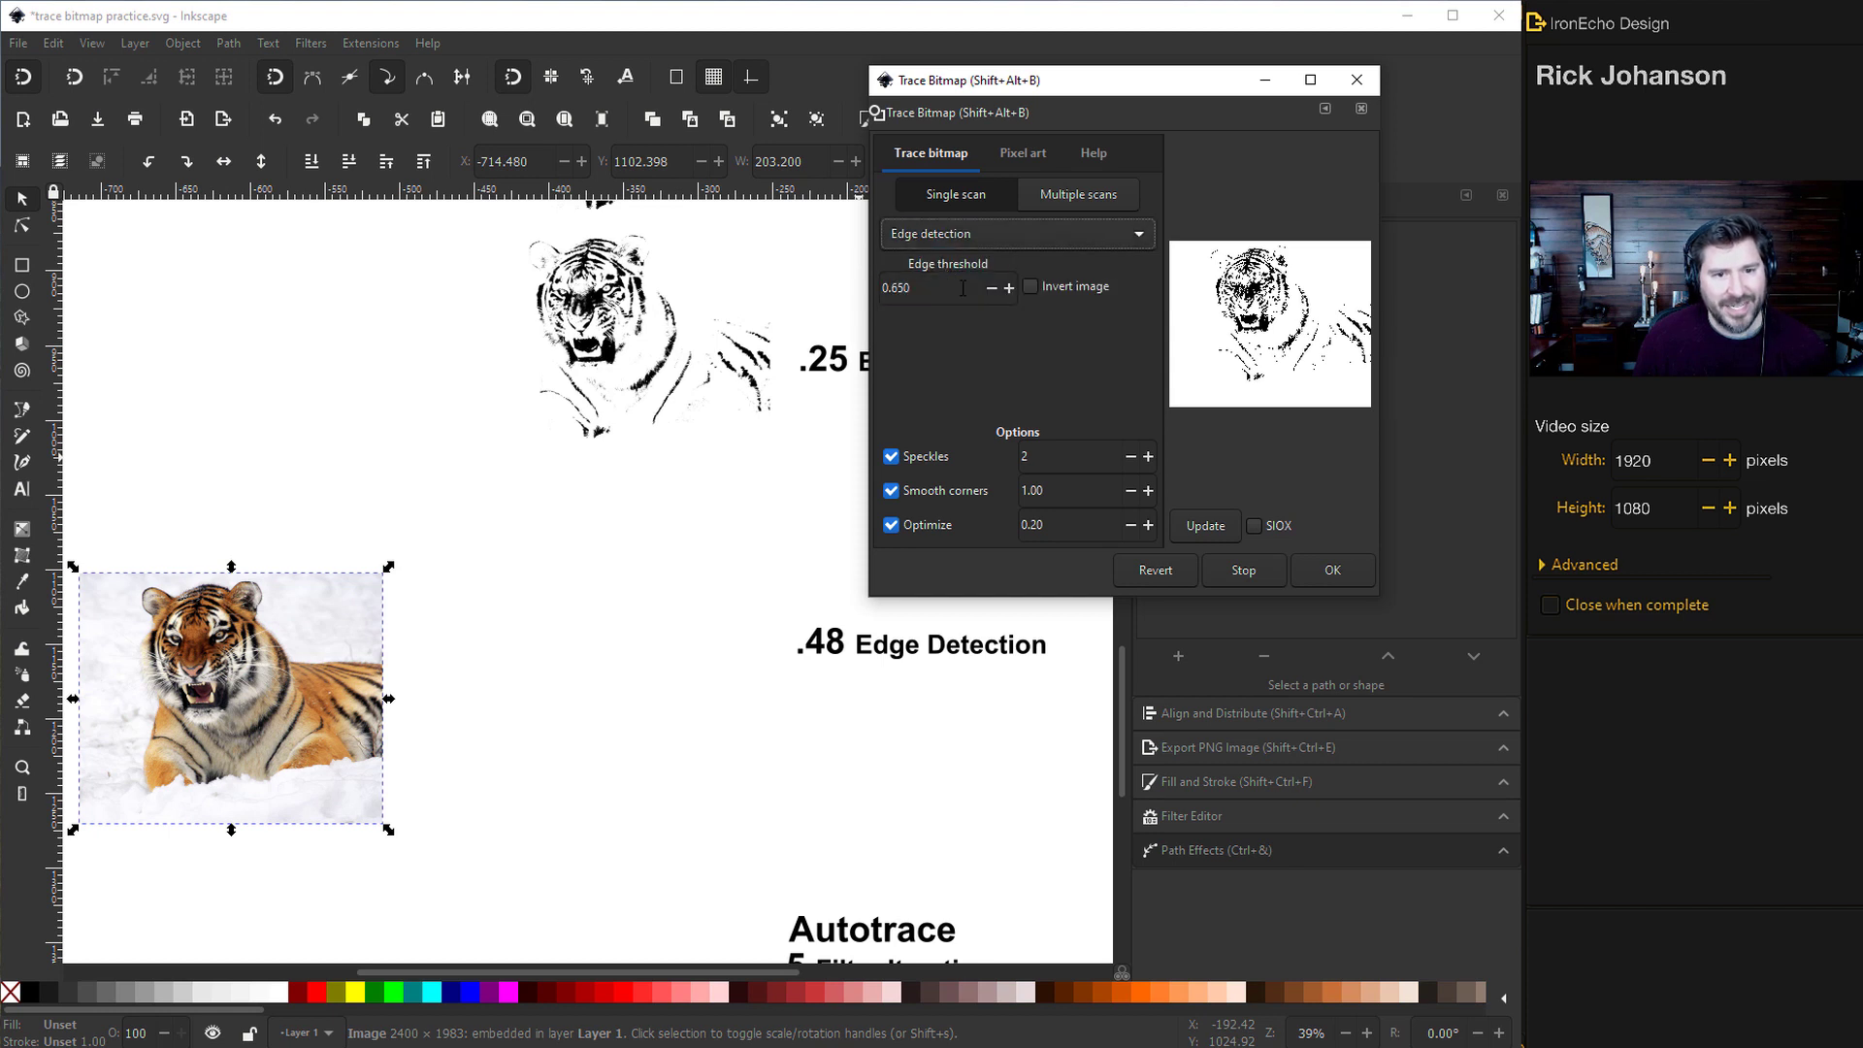
{"action": "left_click", "coordinate": [907, 289]}
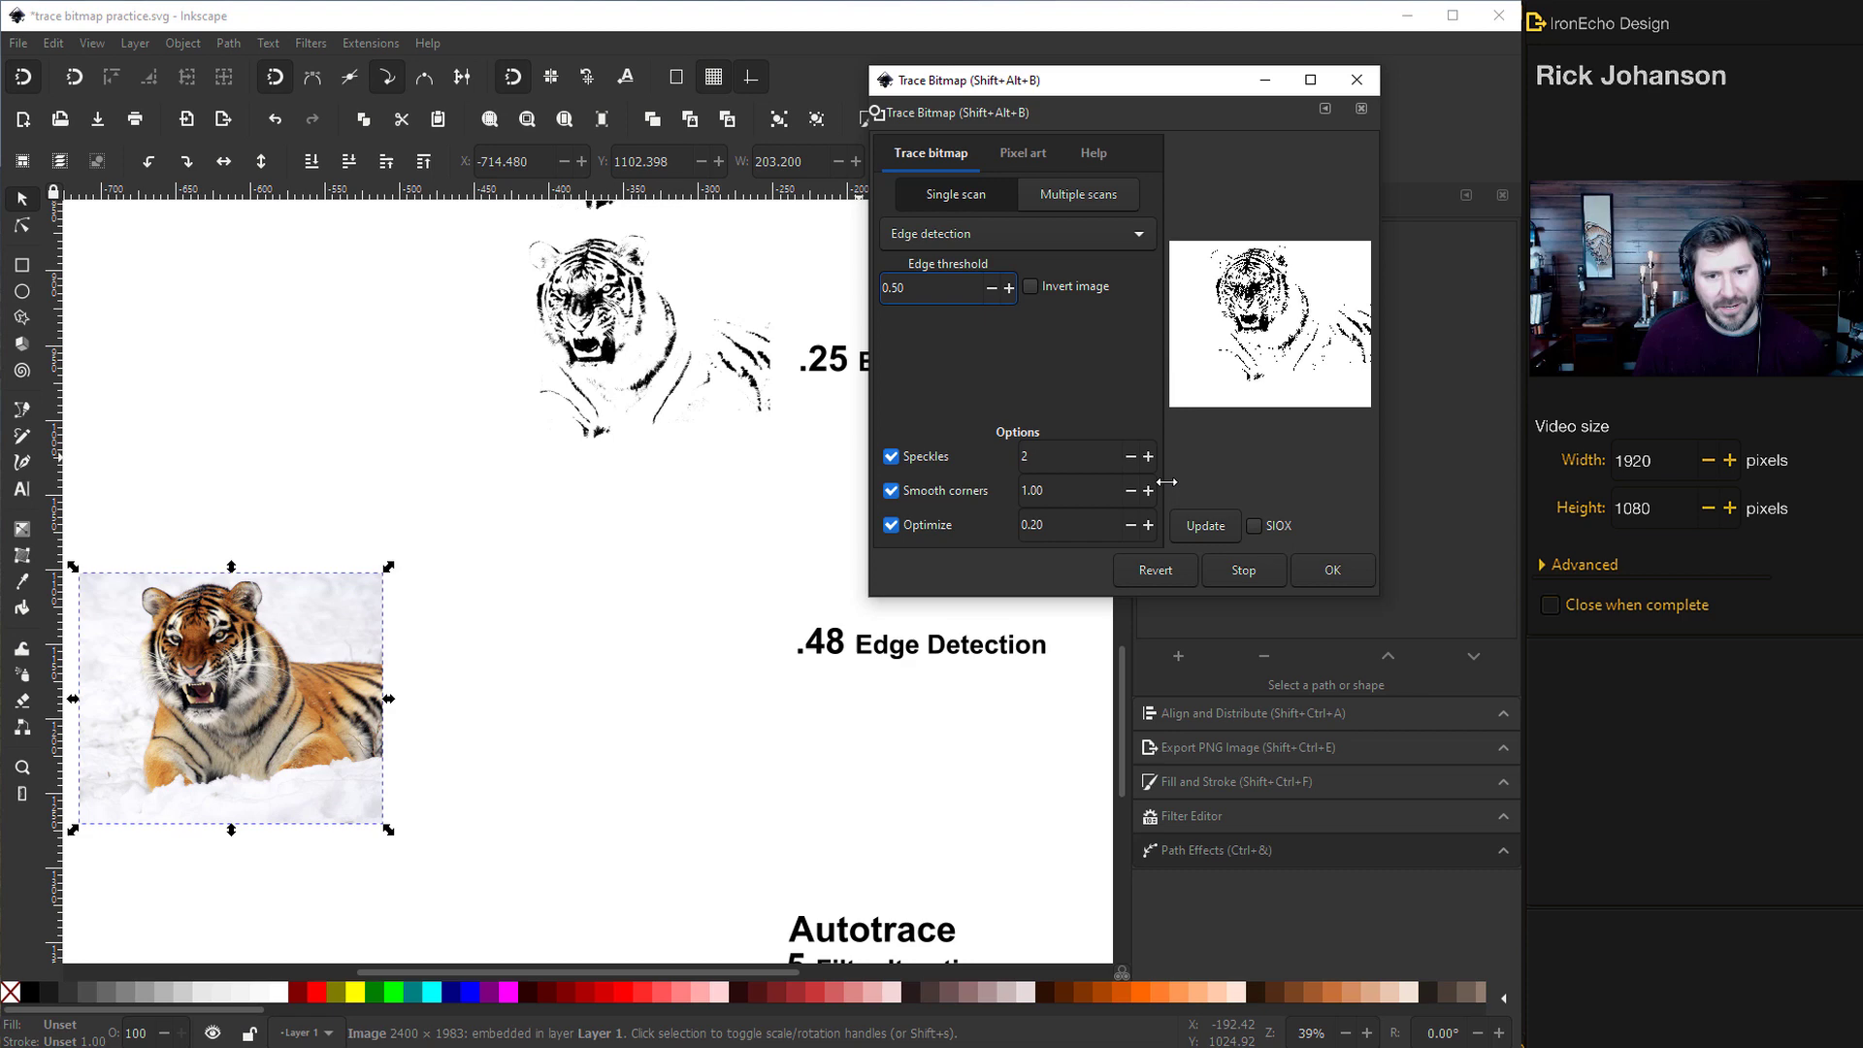
{"action": "left_click", "coordinate": [1208, 529]}
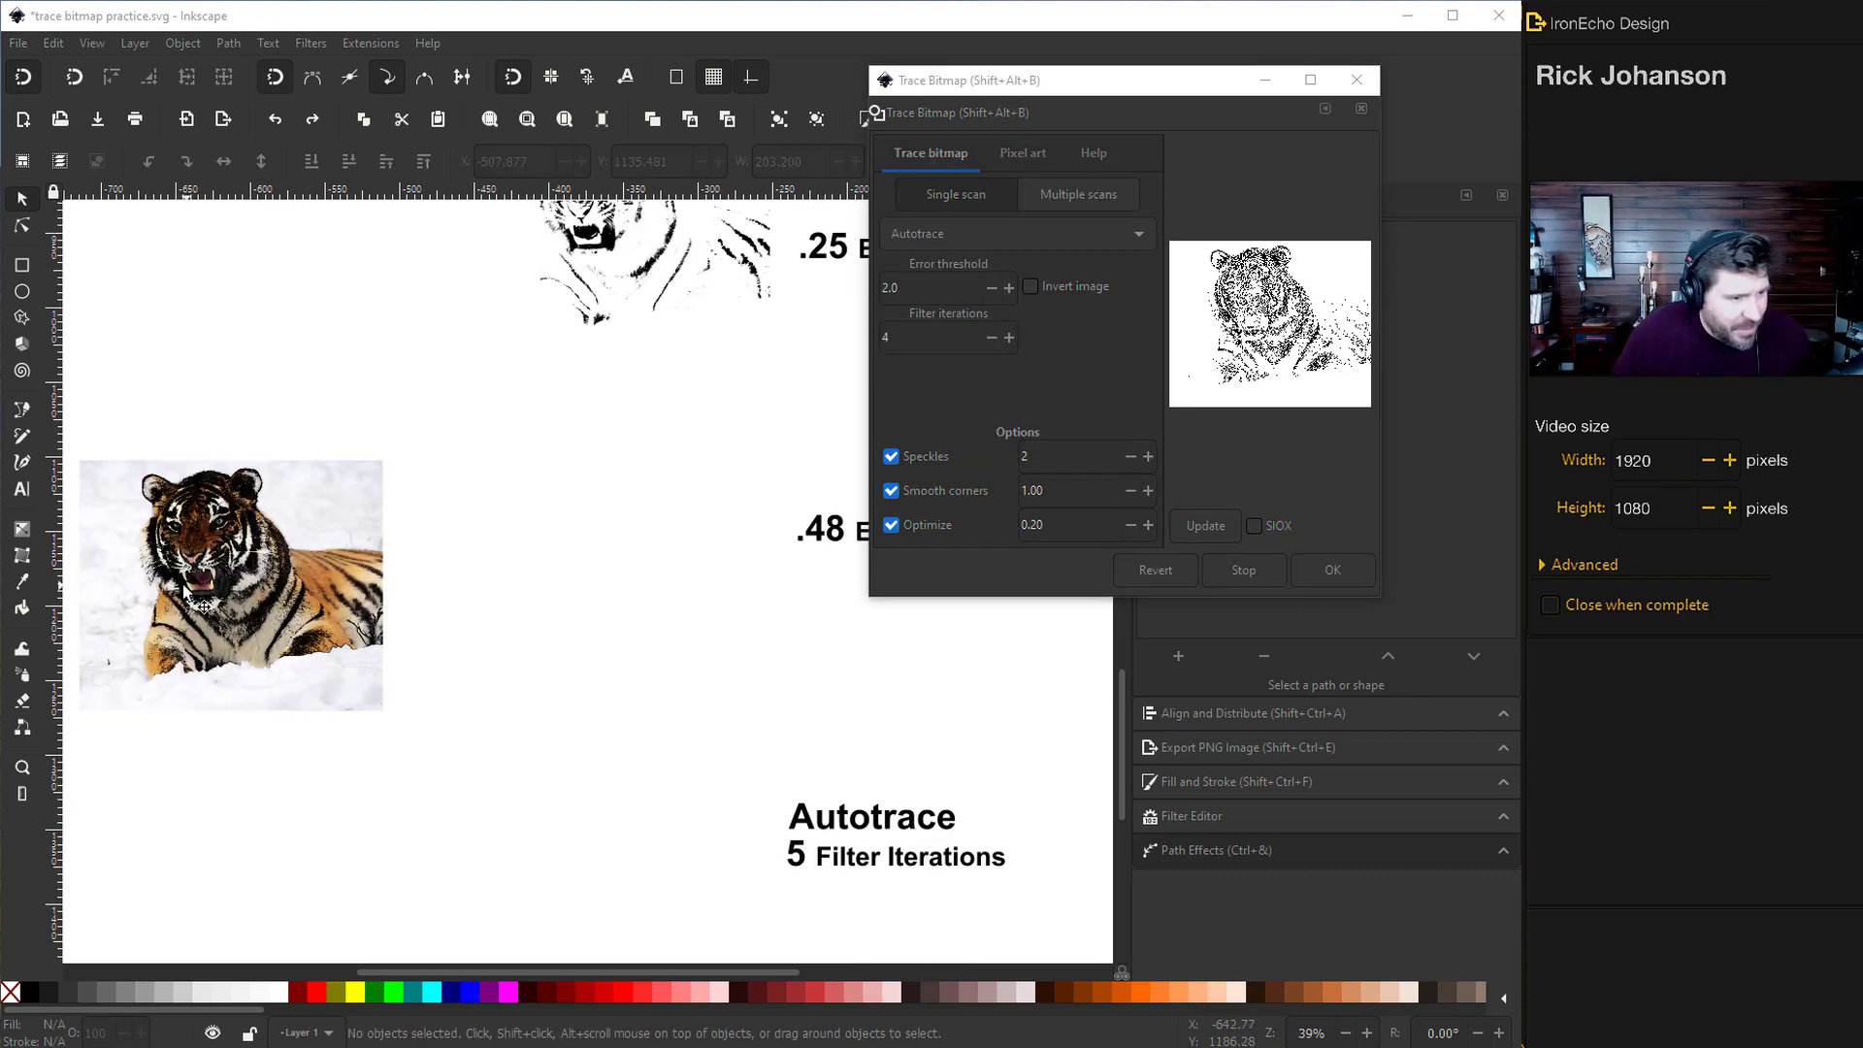
{"action": "mouse_move", "coordinate": [184, 590]}
{"action": "left_mouse_down"}
{"action": "mouse_move", "coordinate": [388, 660]}
{"action": "mouse_move", "coordinate": [599, 695]}
{"action": "left_mouse_up"}
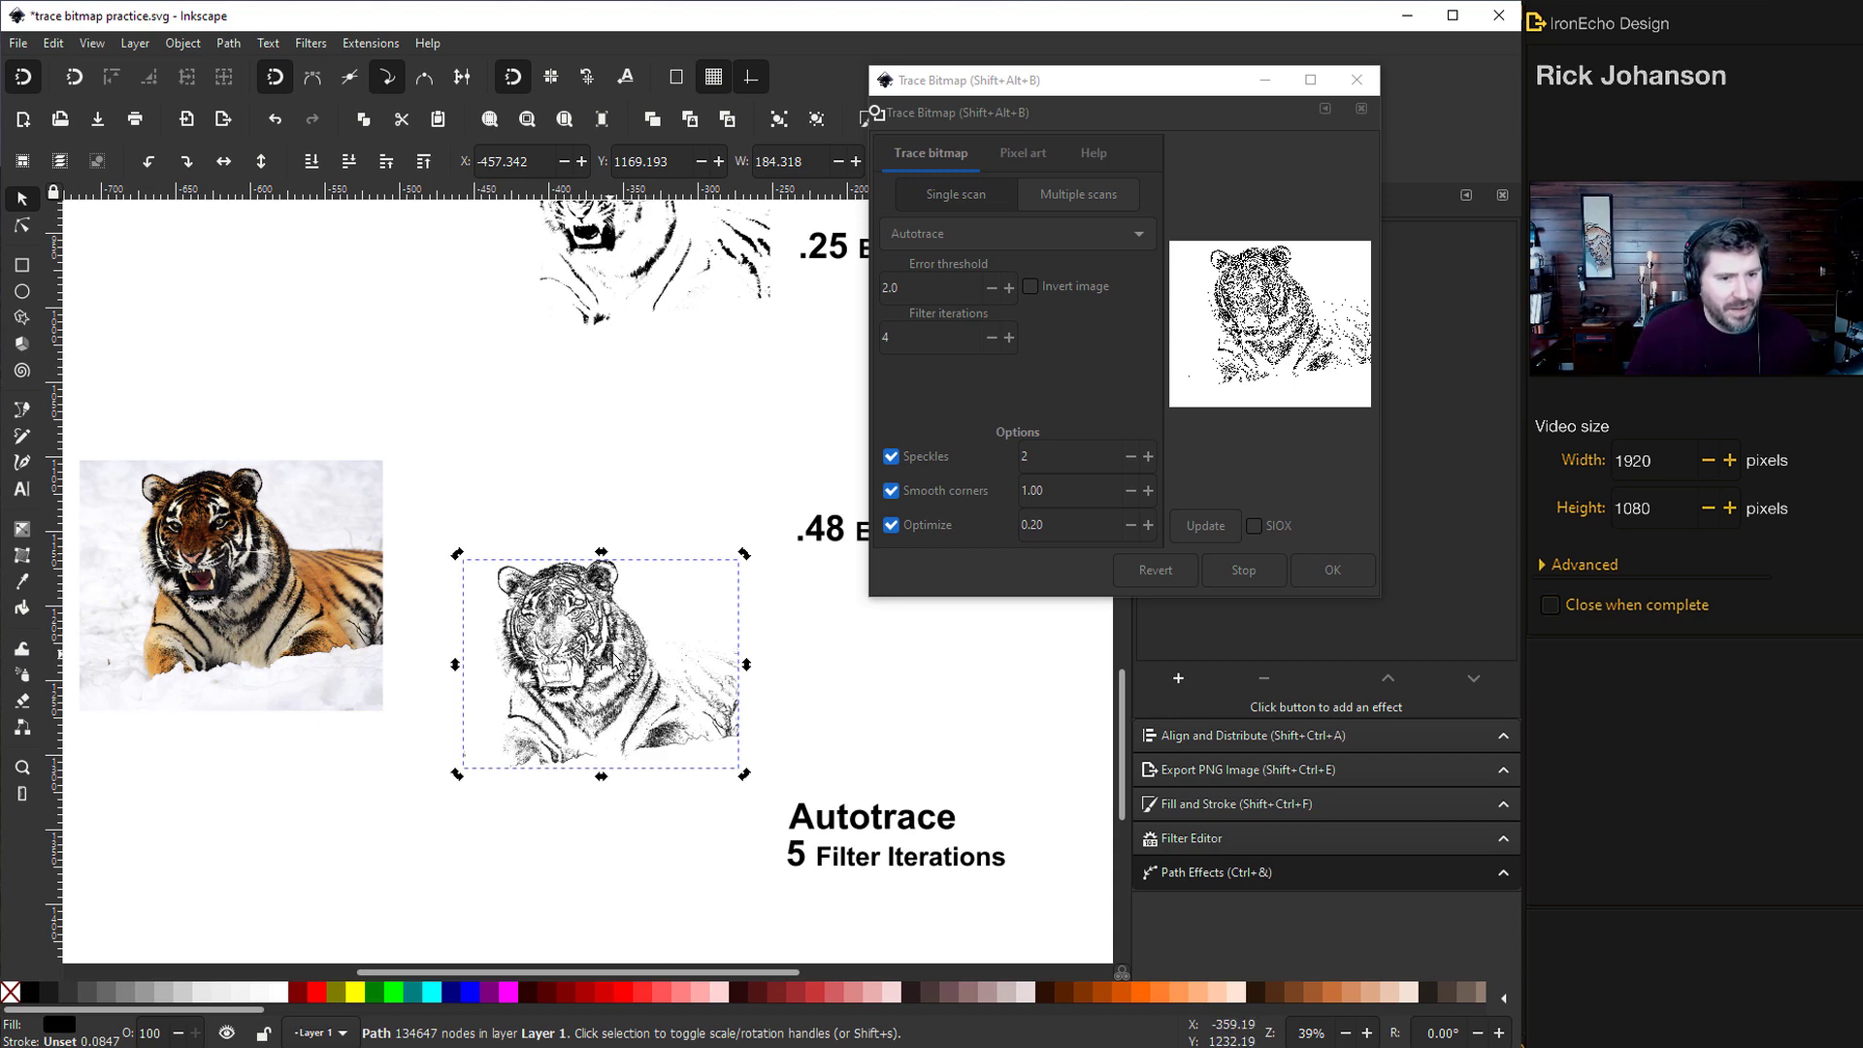
{"action": "scroll", "coordinate": [614, 660], "scroll_direction": "down", "scroll_amount": 2}
{"action": "key", "text": "shift+Tab"}
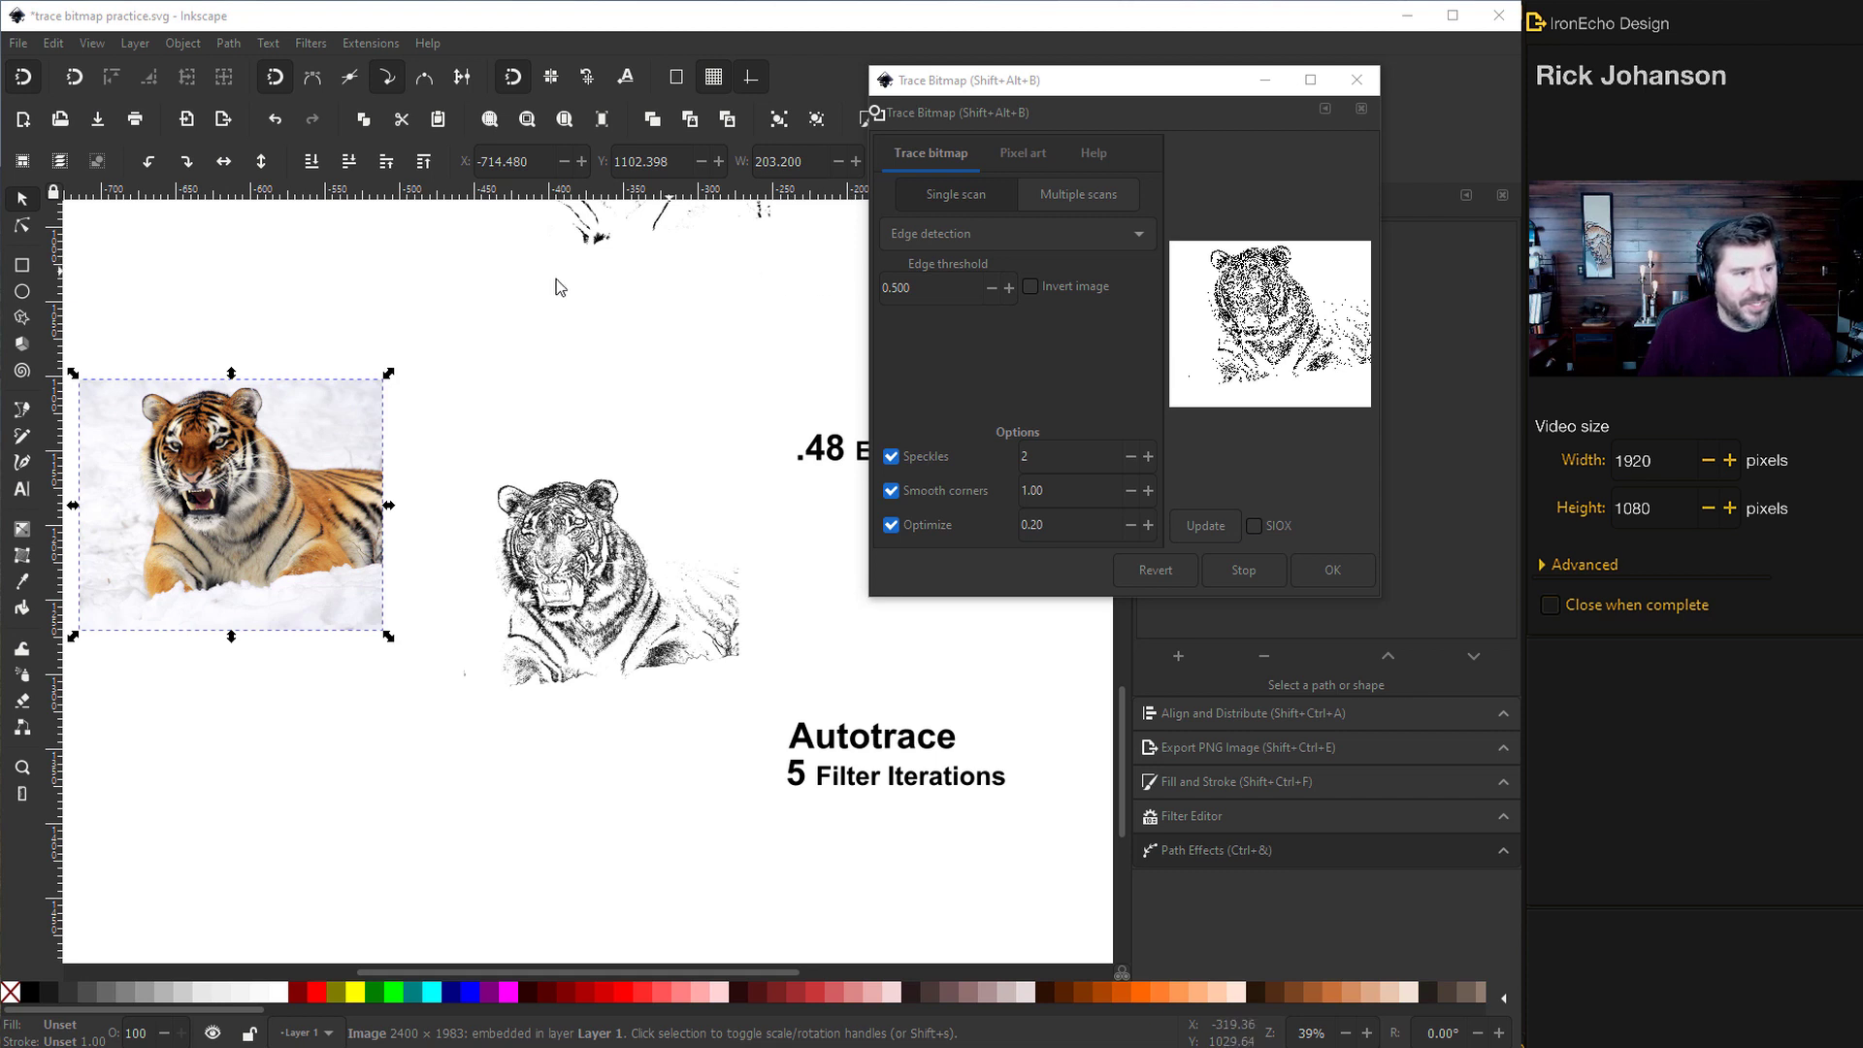
Autotrace the tiger photo with 5 filter iterations
{"action": "left_click", "coordinate": [971, 234]}
{"action": "left_click", "coordinate": [948, 293]}
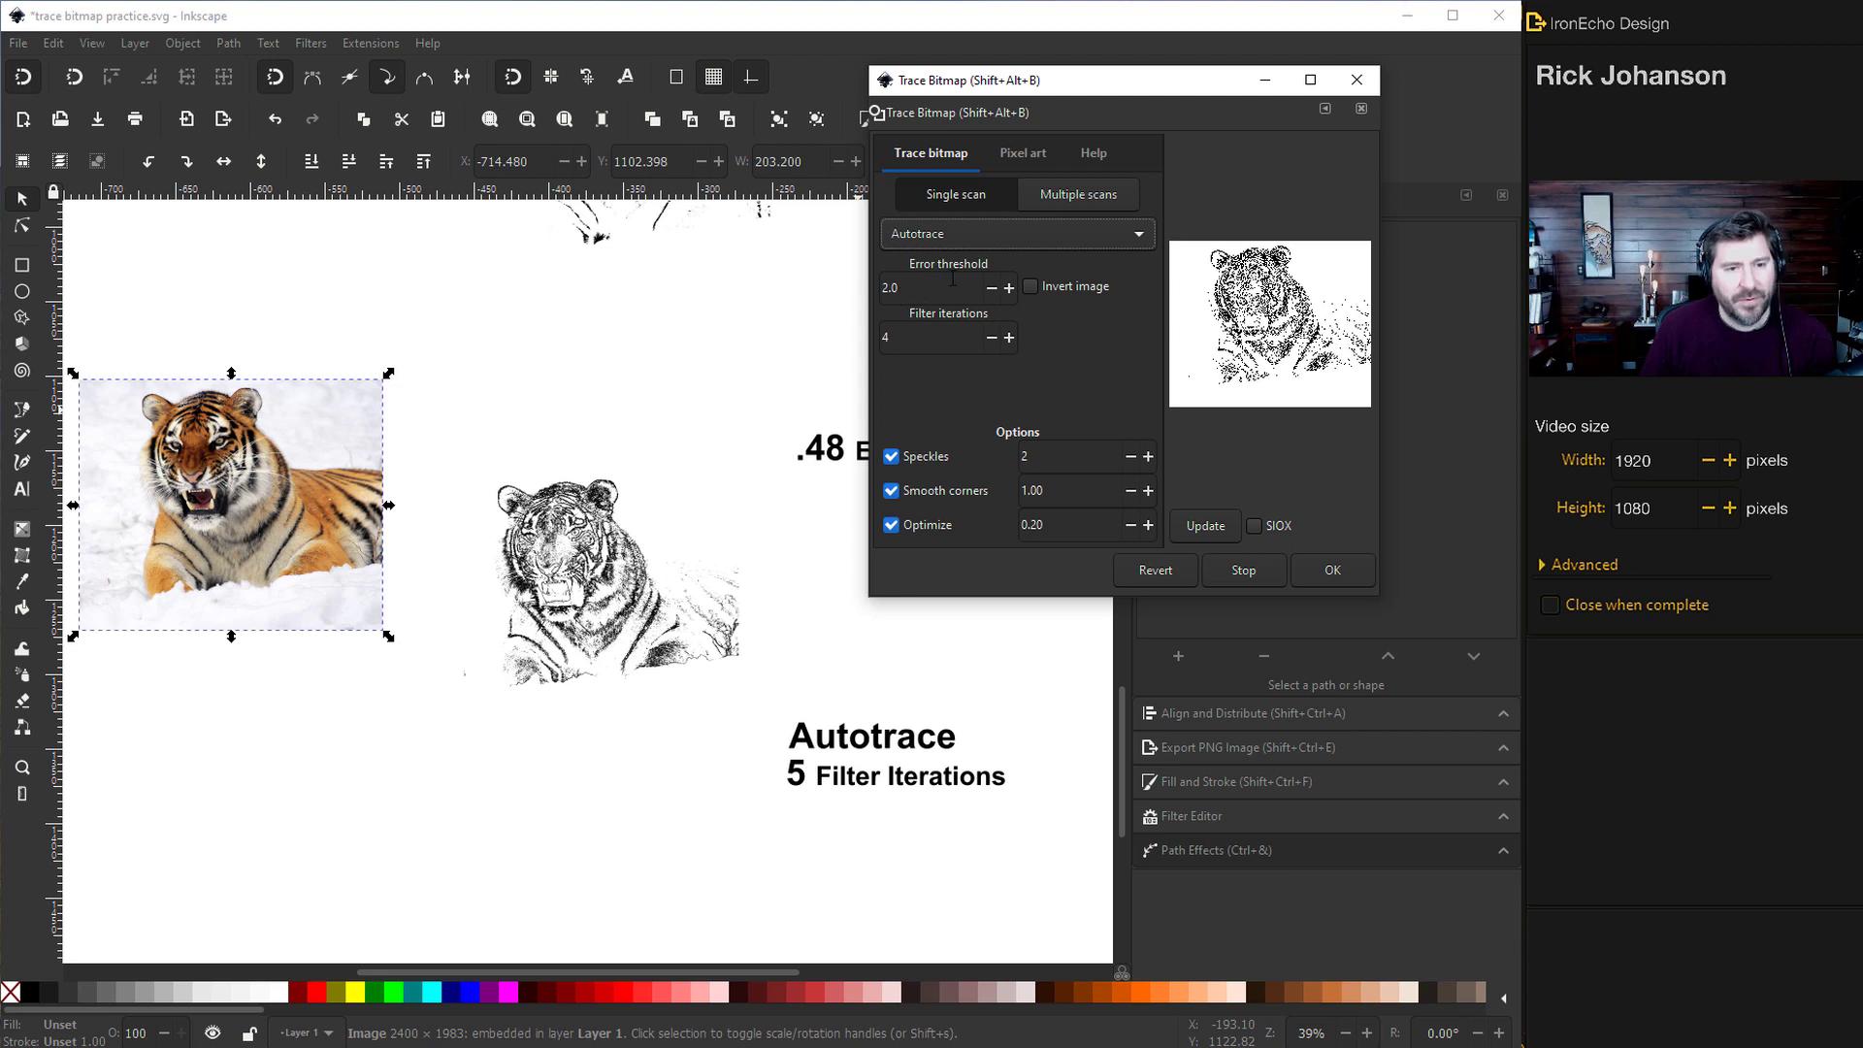
{"action": "left_click", "coordinate": [888, 338]}
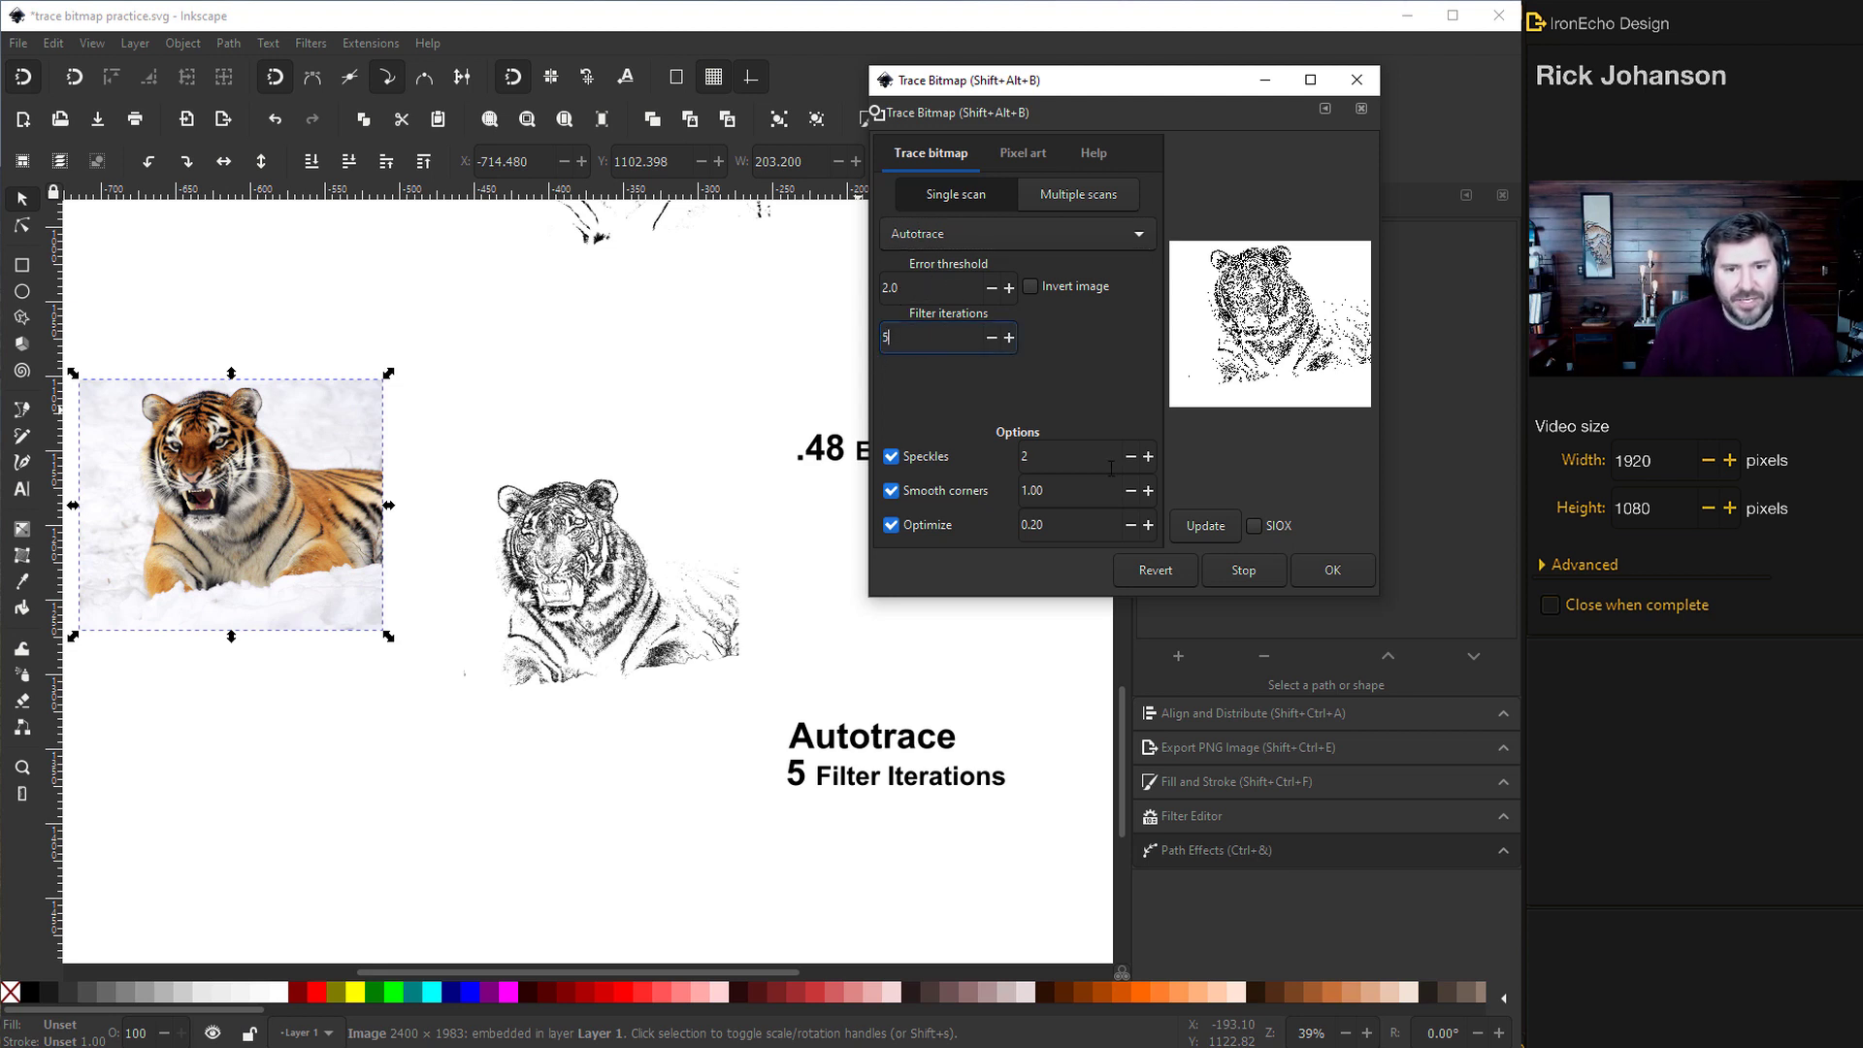
{"action": "left_click", "coordinate": [1210, 526]}
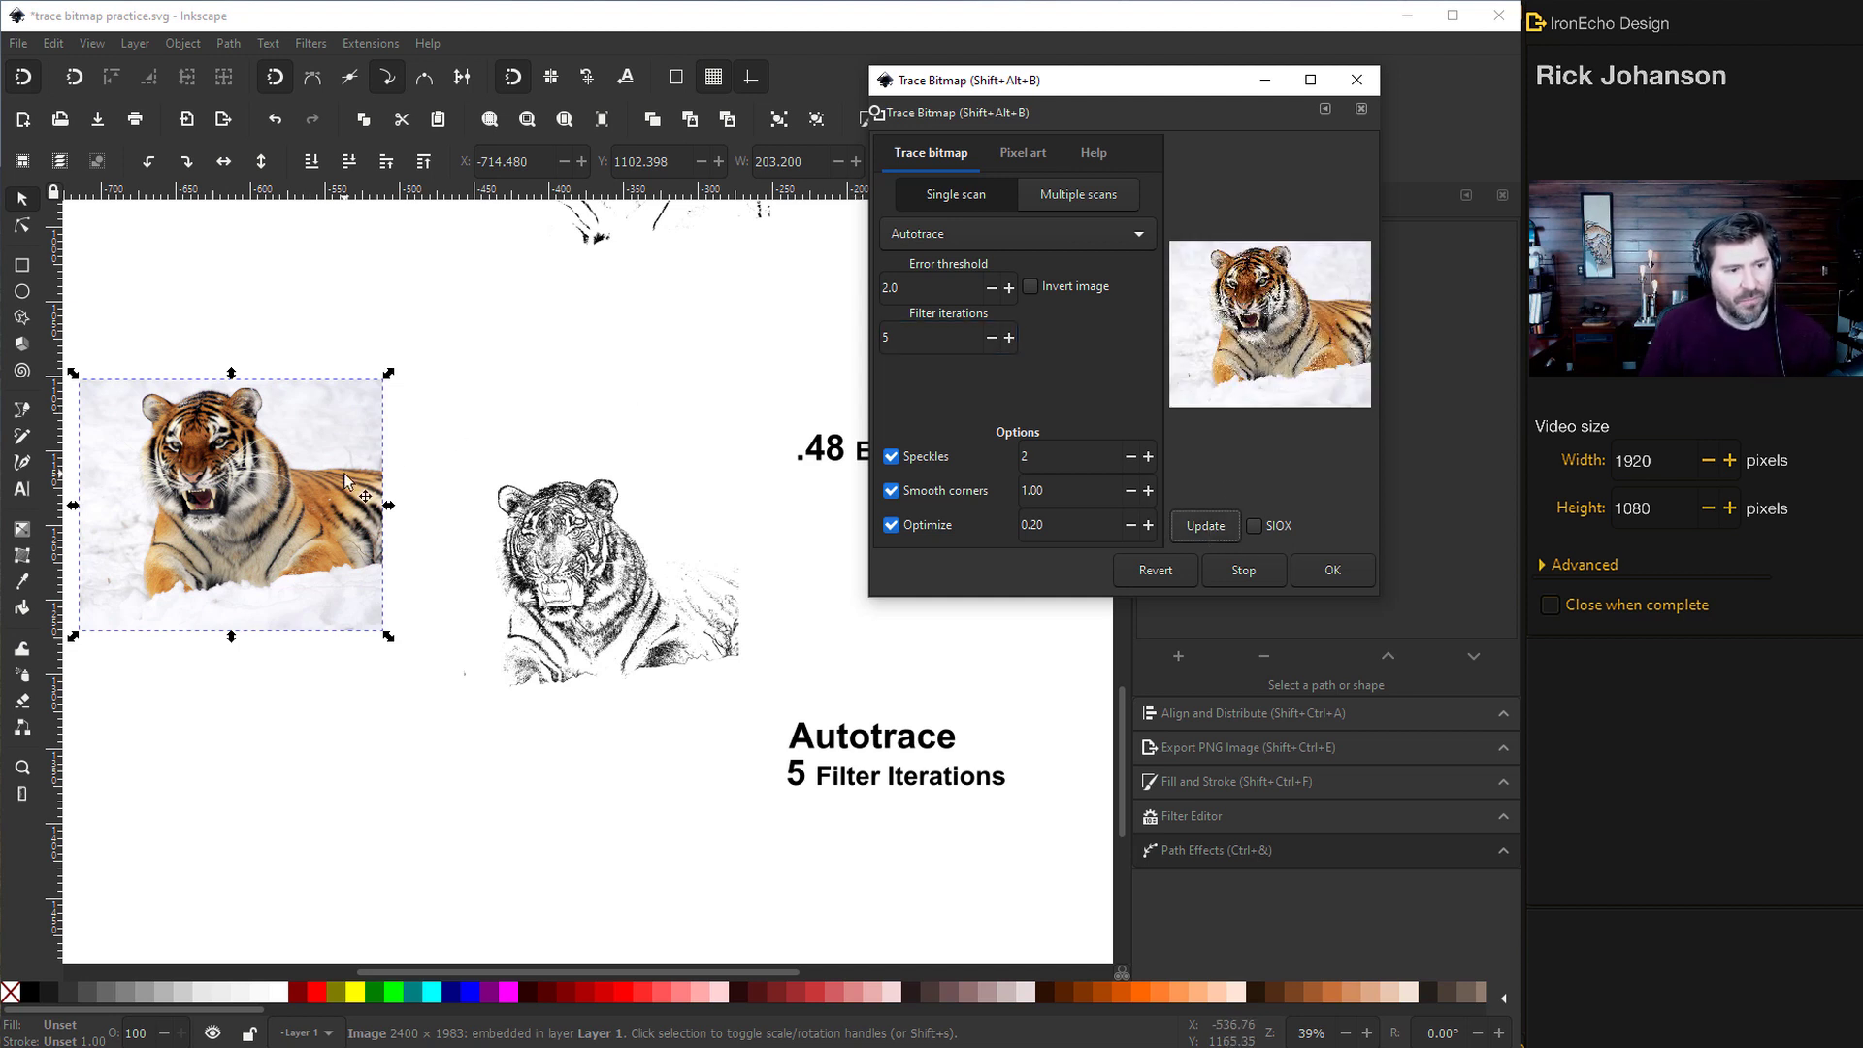
{"action": "left_click", "coordinate": [1318, 567]}
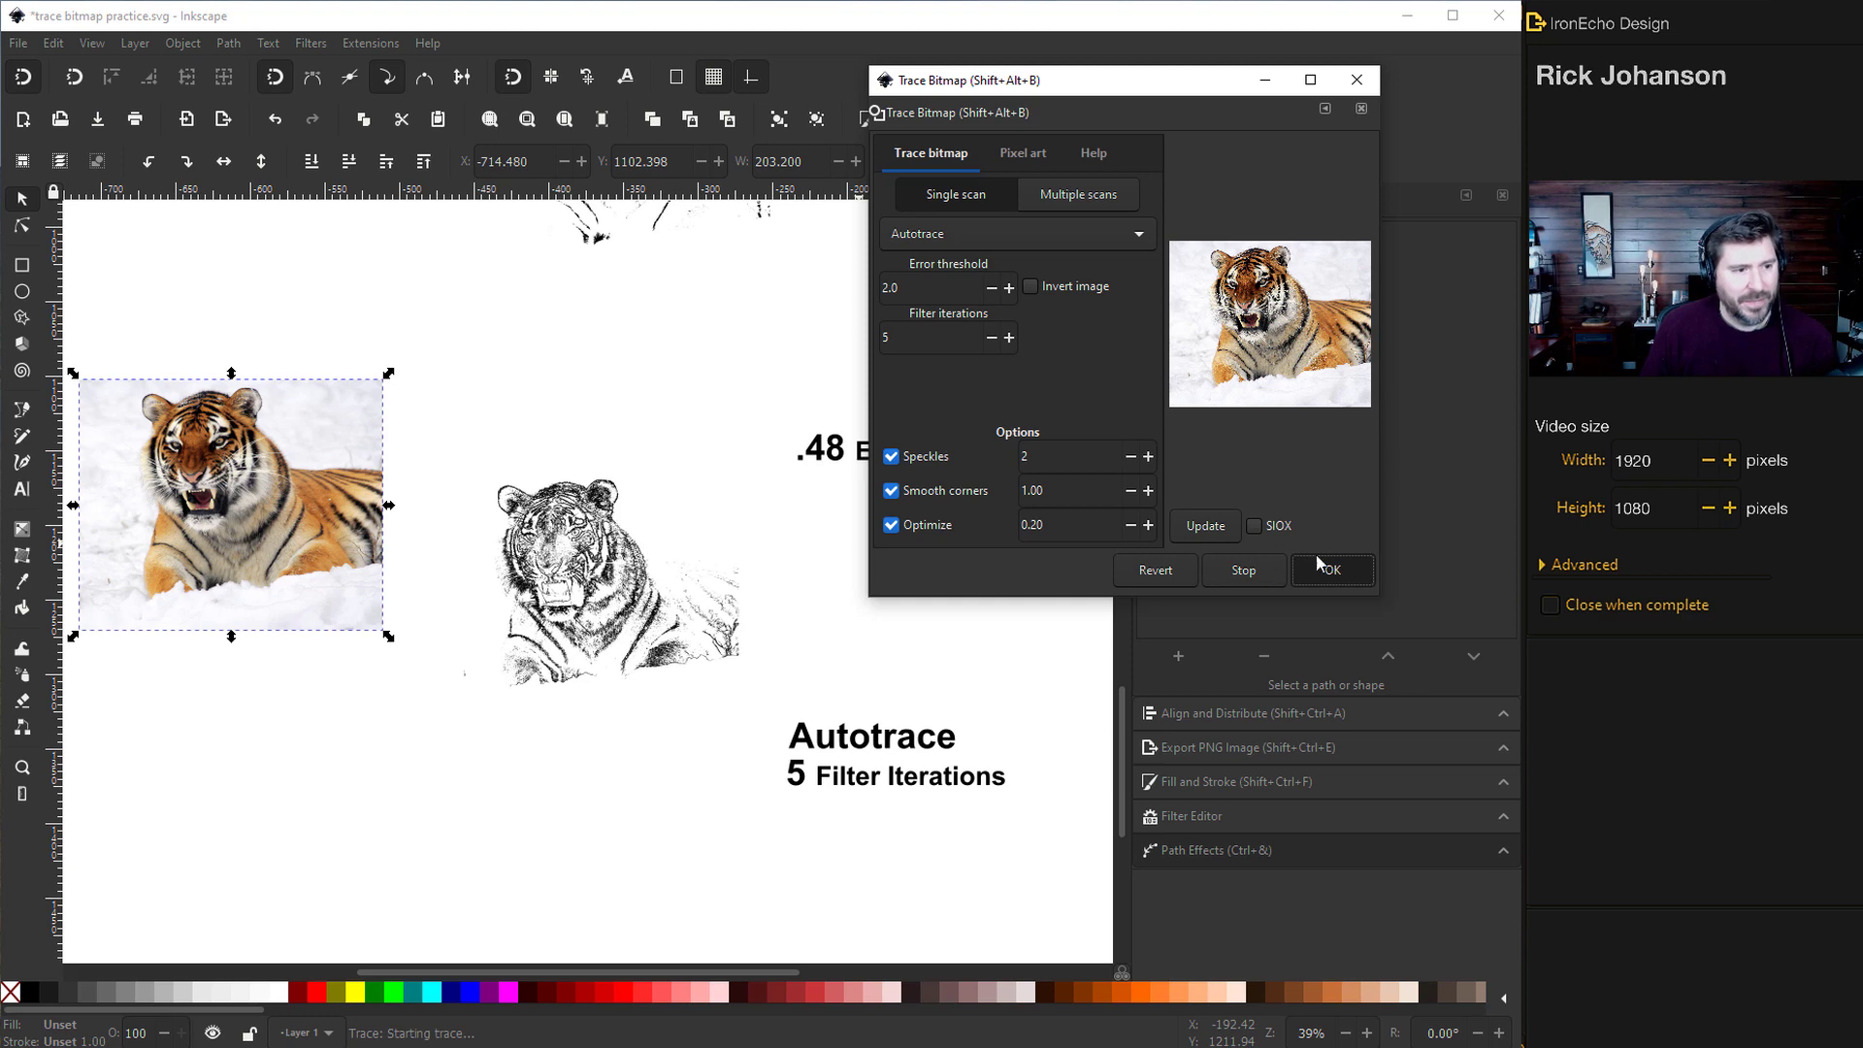
Move the brown Autotrace trace below the photo beside the Autotrace label, then deselect
{"action": "scroll", "coordinate": [544, 631], "scroll_direction": "down", "scroll_amount": 2}
{"action": "left_click", "coordinate": [218, 398]}
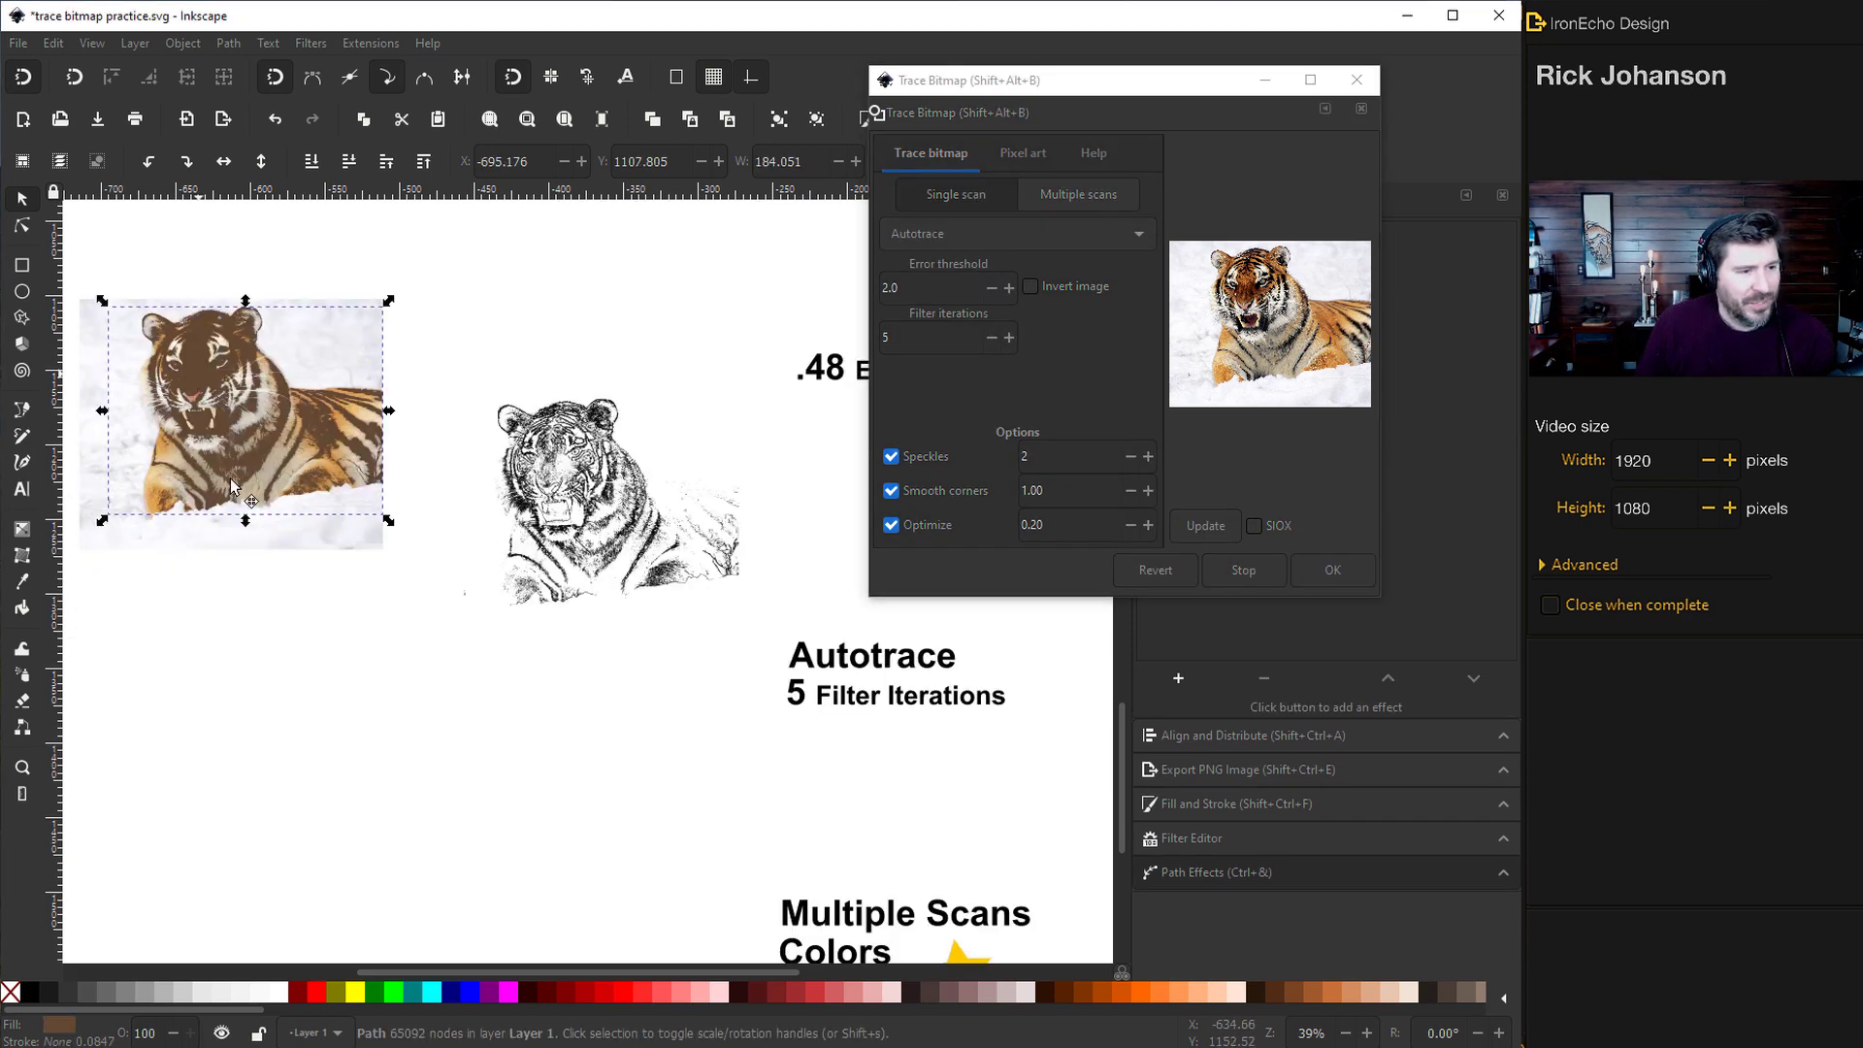
{"action": "mouse_move", "coordinate": [323, 695]}
{"action": "left_mouse_down"}
{"action": "mouse_move", "coordinate": [304, 658]}
{"action": "mouse_move", "coordinate": [311, 692]}
{"action": "left_mouse_up"}
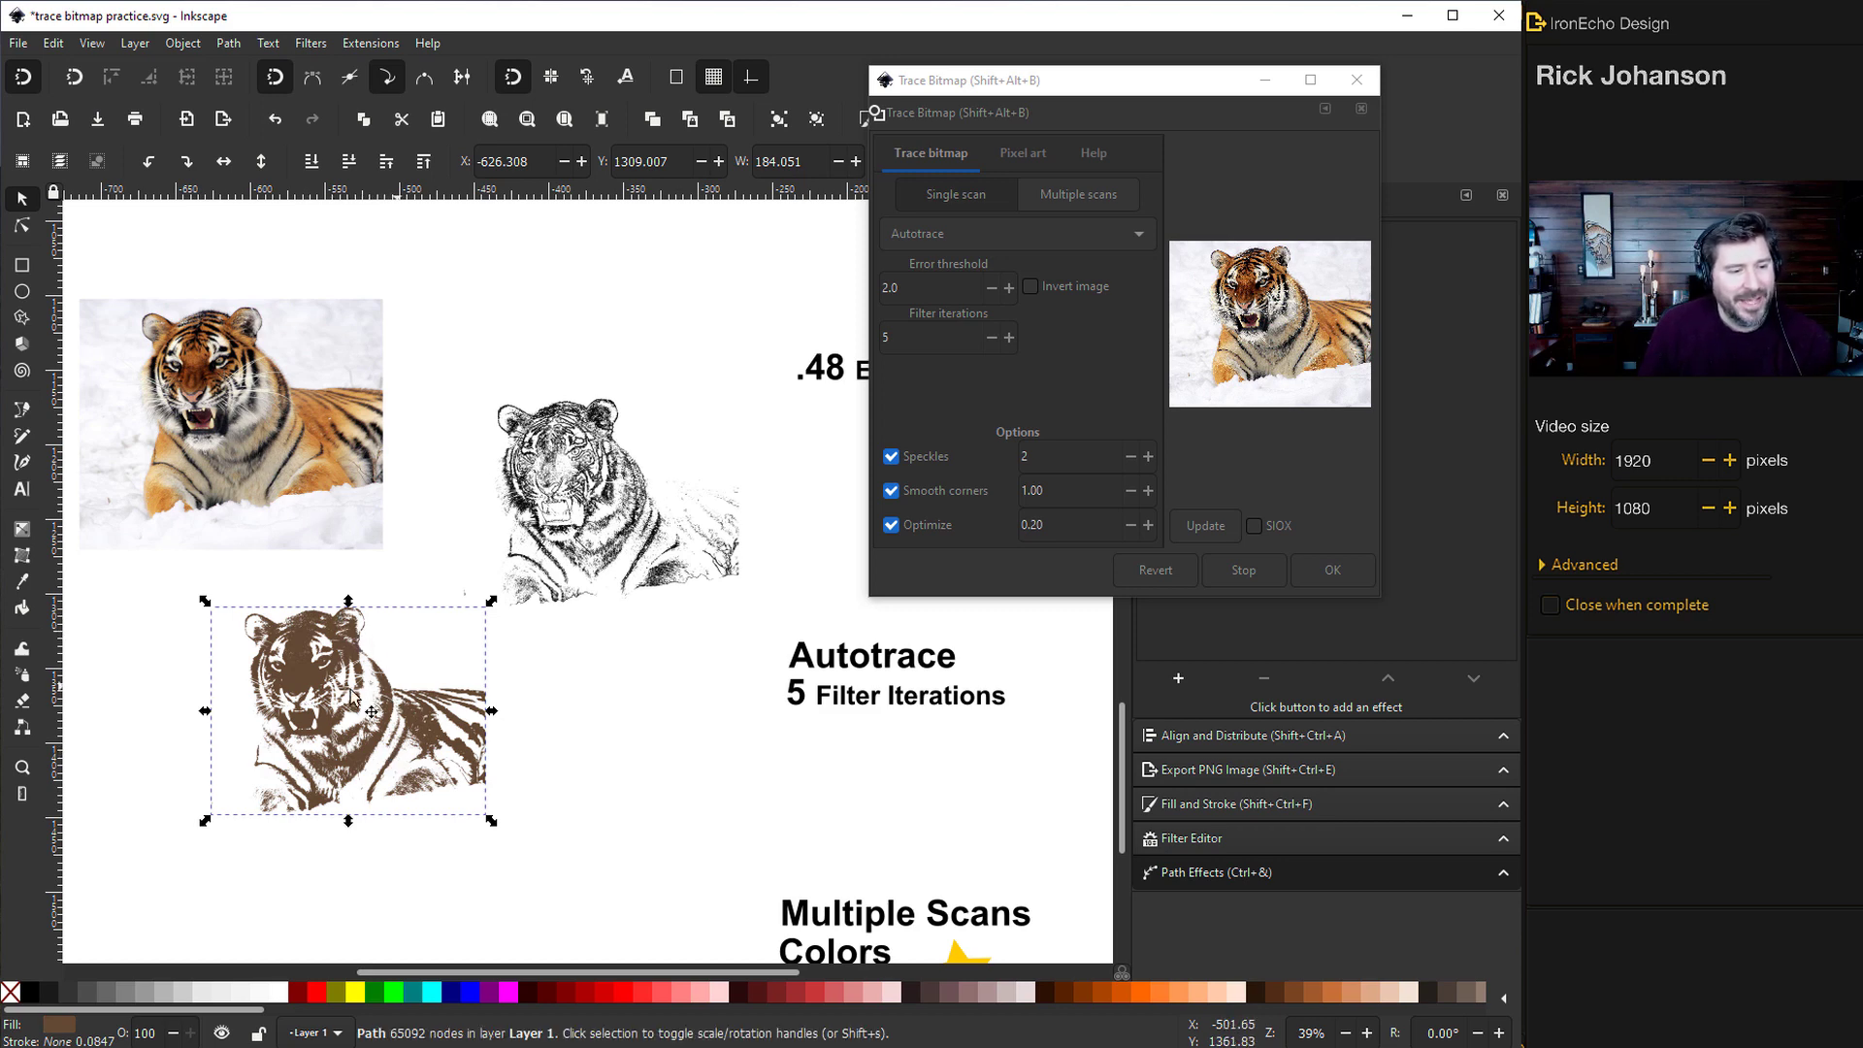
{"action": "scroll", "coordinate": [495, 635], "scroll_direction": "up", "scroll_amount": 5}
{"action": "scroll", "coordinate": [621, 680], "scroll_direction": "up", "scroll_amount": 10}
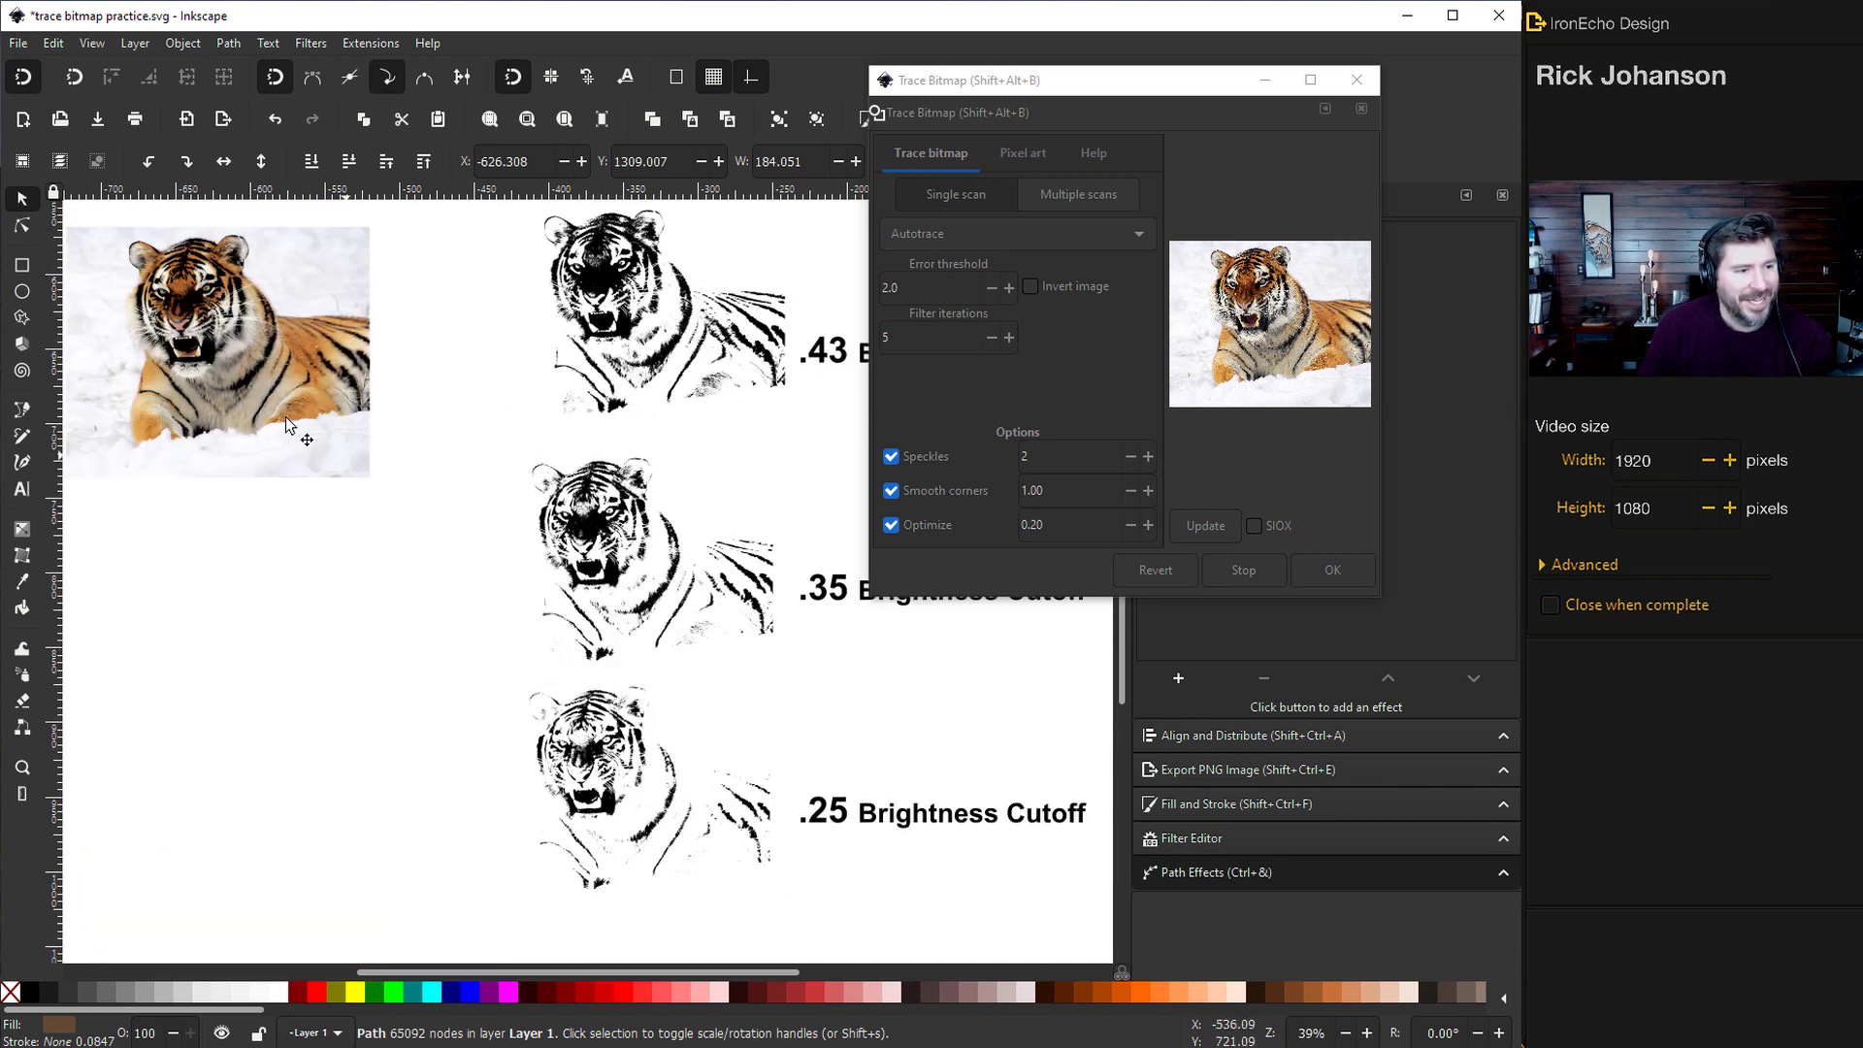
{"action": "scroll", "coordinate": [644, 592], "scroll_direction": "down", "scroll_amount": 12}
{"action": "scroll", "coordinate": [644, 631], "scroll_direction": "down", "scroll_amount": 4}
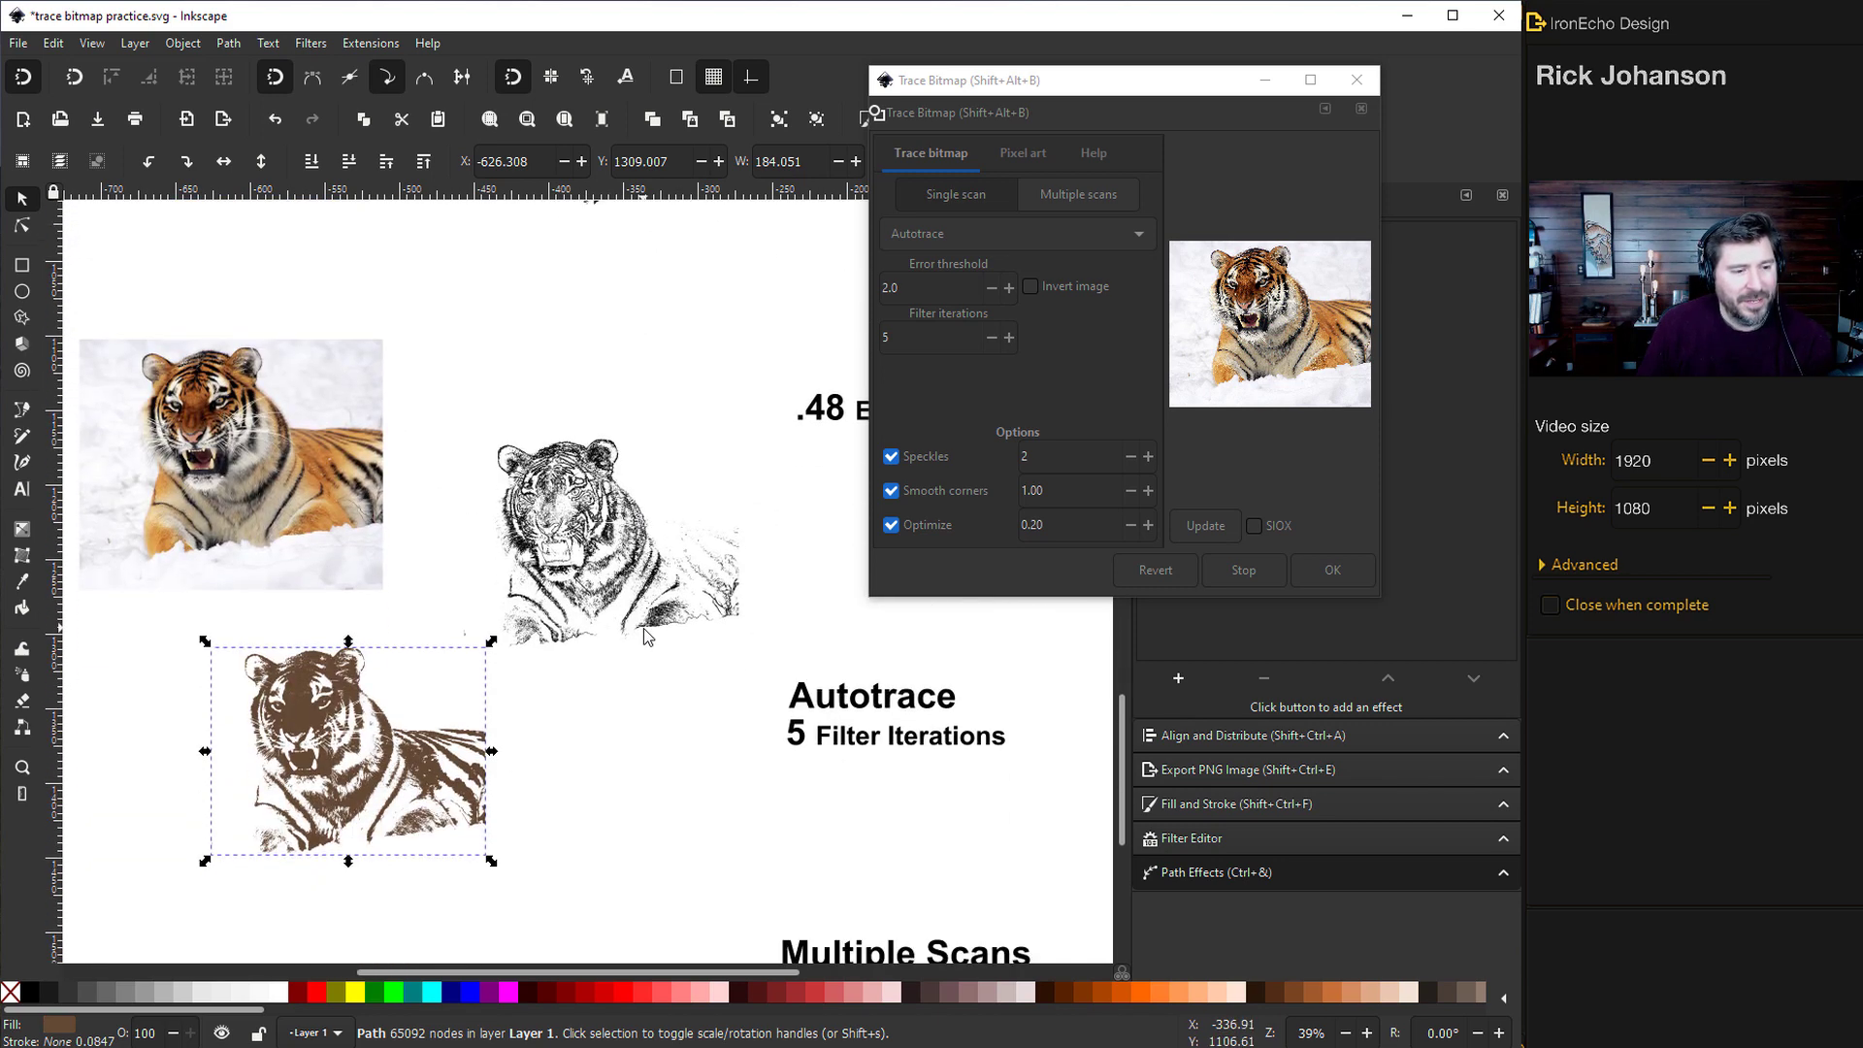
{"action": "scroll", "coordinate": [404, 643], "scroll_direction": "down", "scroll_amount": 1}
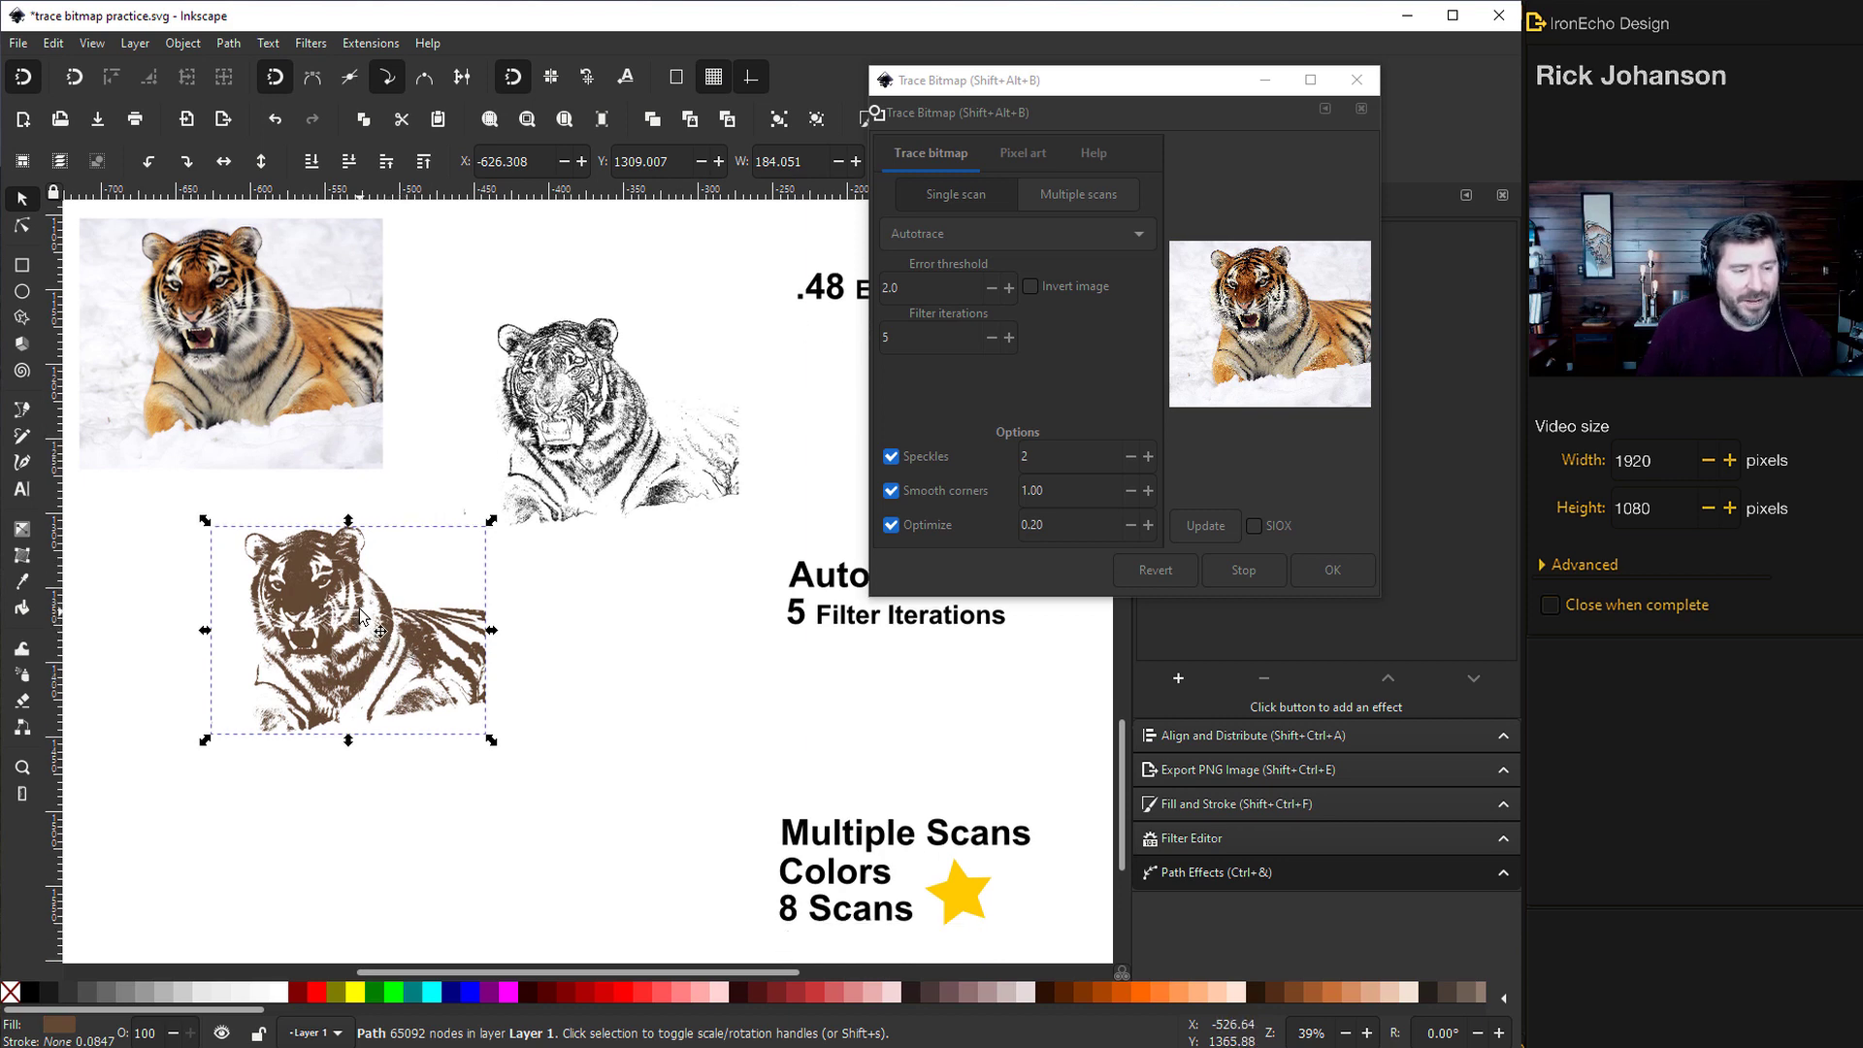
{"action": "scroll", "coordinate": [379, 631], "scroll_direction": "down", "scroll_amount": 6}
{"action": "left_click", "coordinate": [735, 679]}
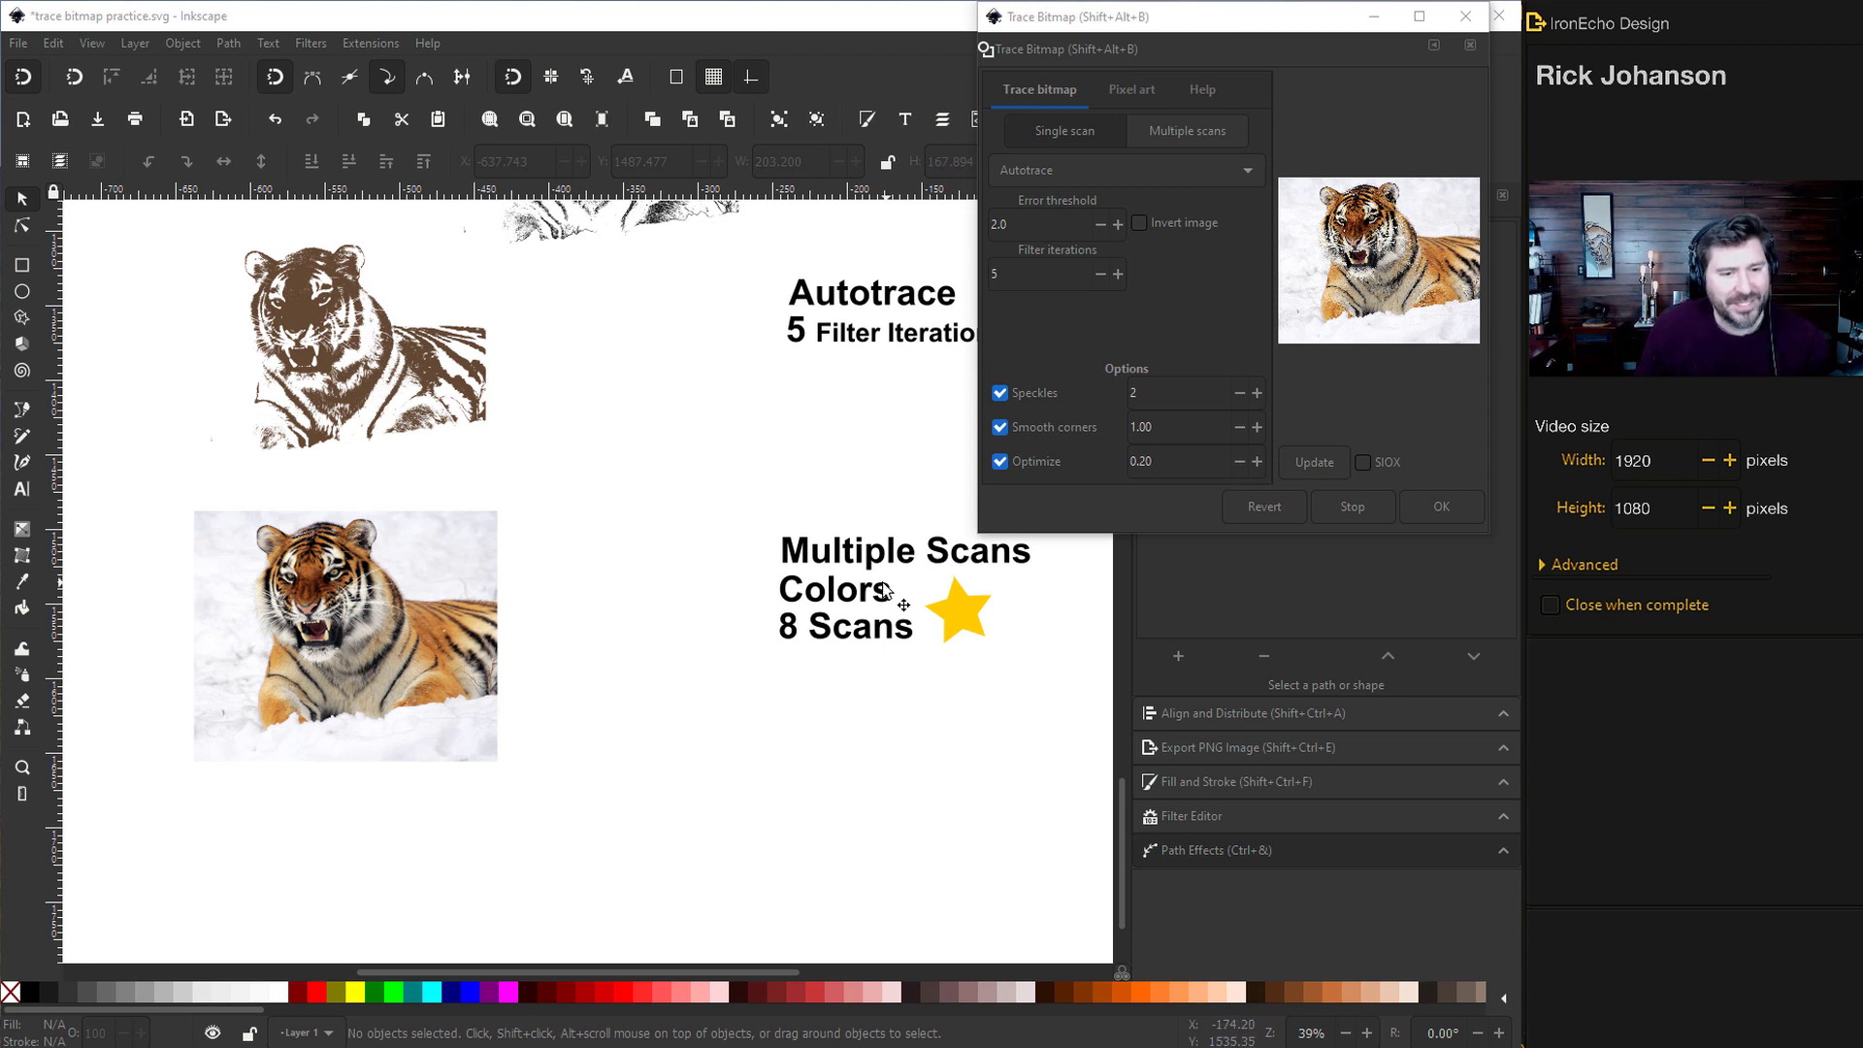
Set a Colors multiple-scan trace with 8 scans, Smooth, Stack and Remove background, and preview it
{"action": "left_click", "coordinate": [414, 596]}
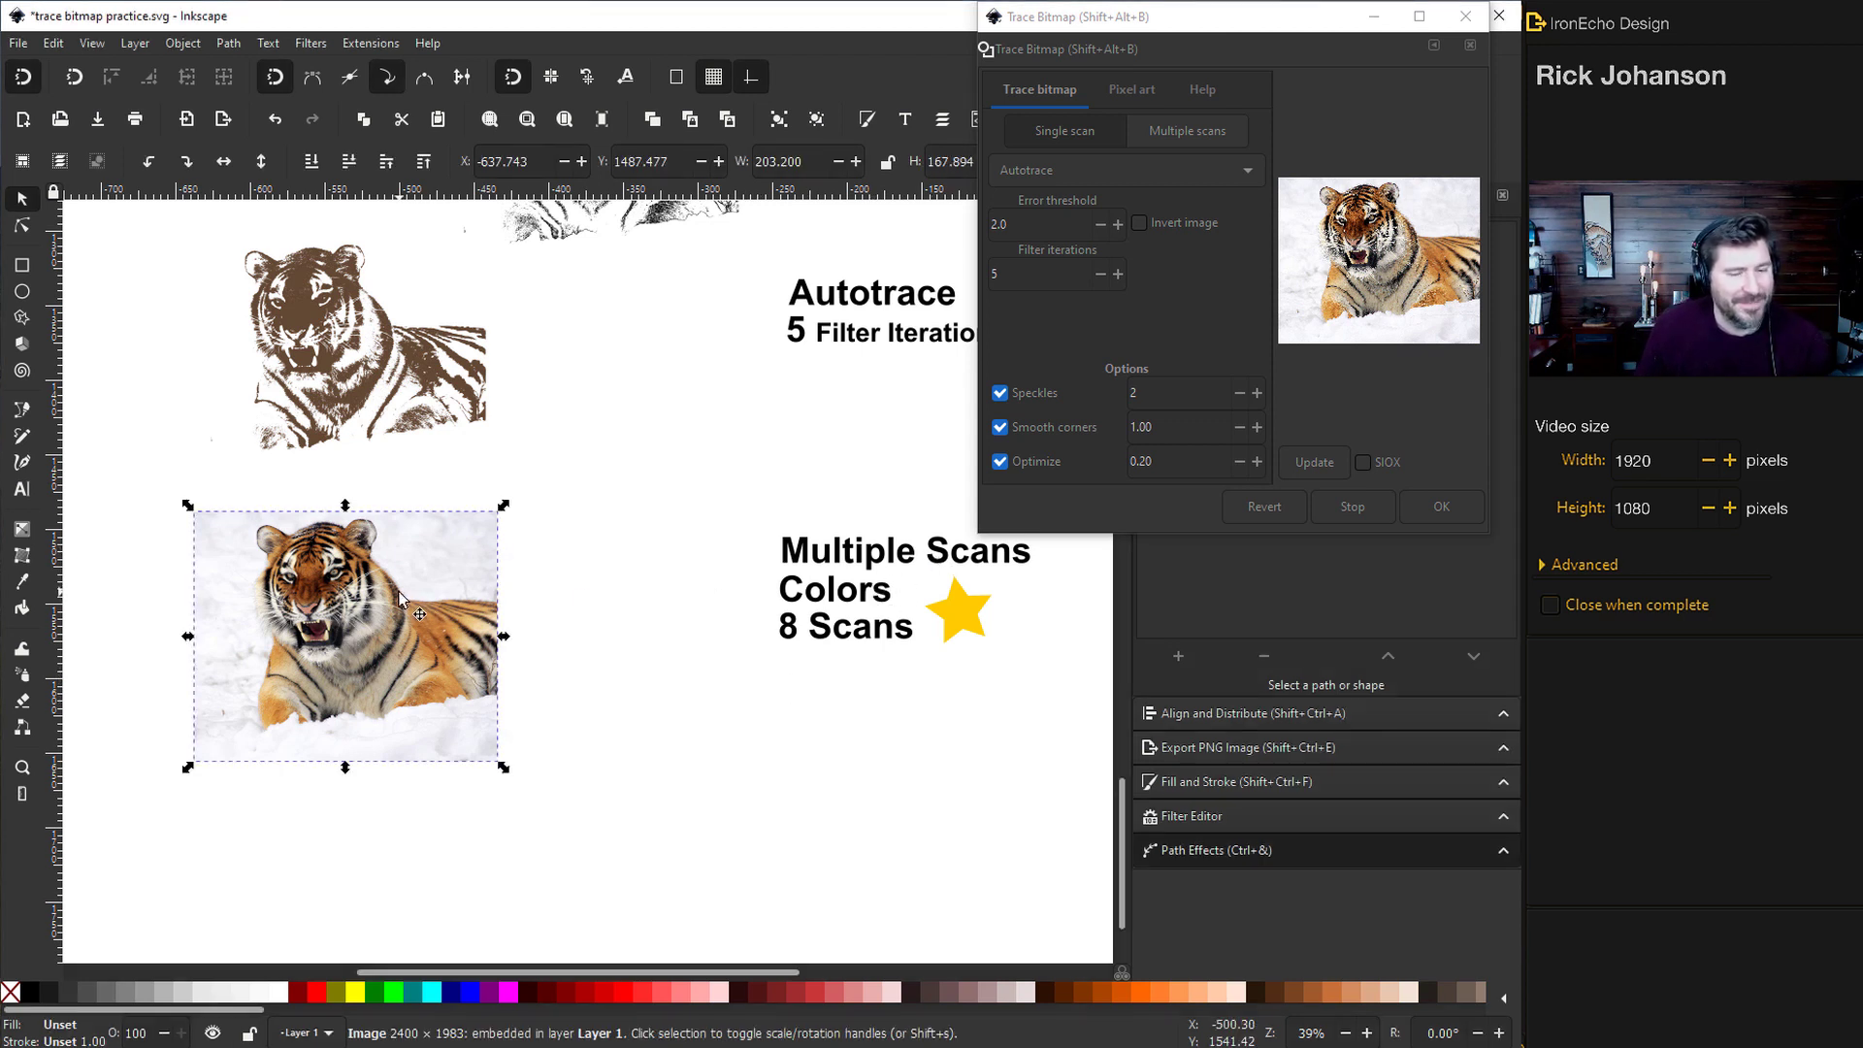
{"action": "left_click", "coordinate": [1189, 132]}
{"action": "left_click", "coordinate": [1122, 169]}
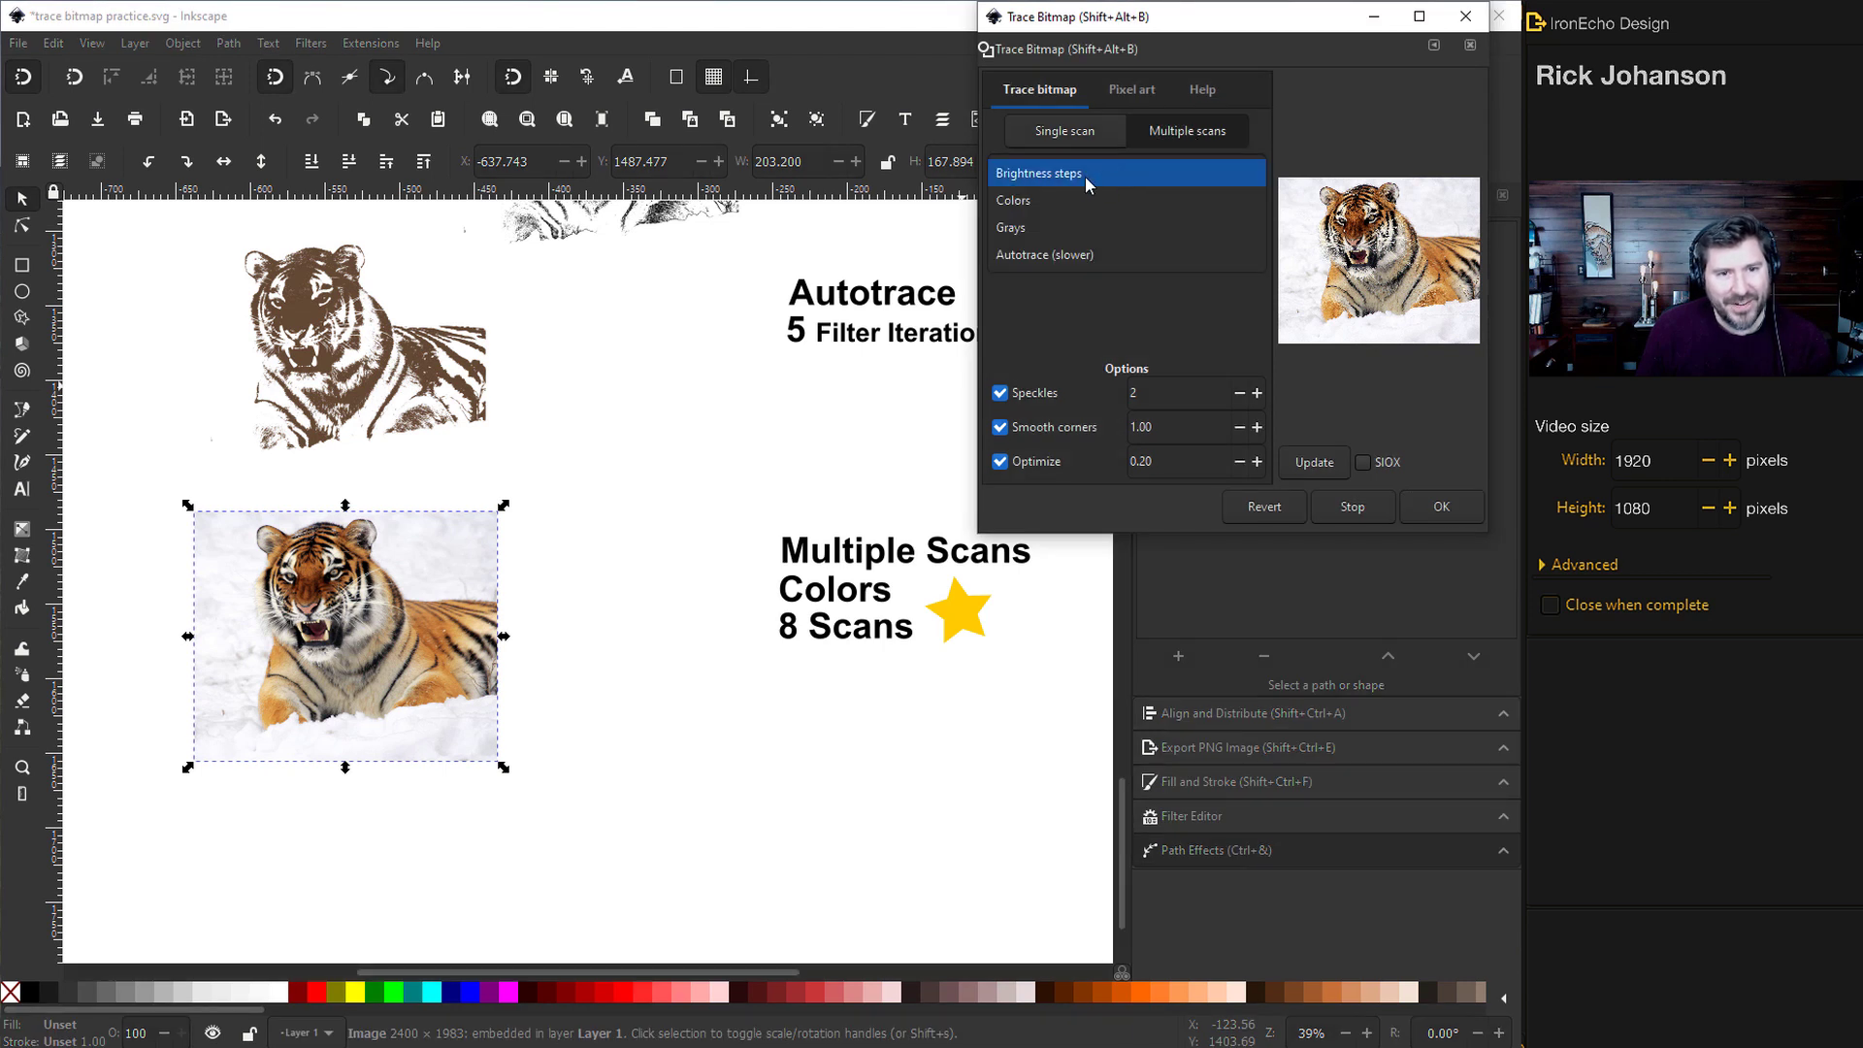
{"action": "left_click", "coordinate": [1024, 201]}
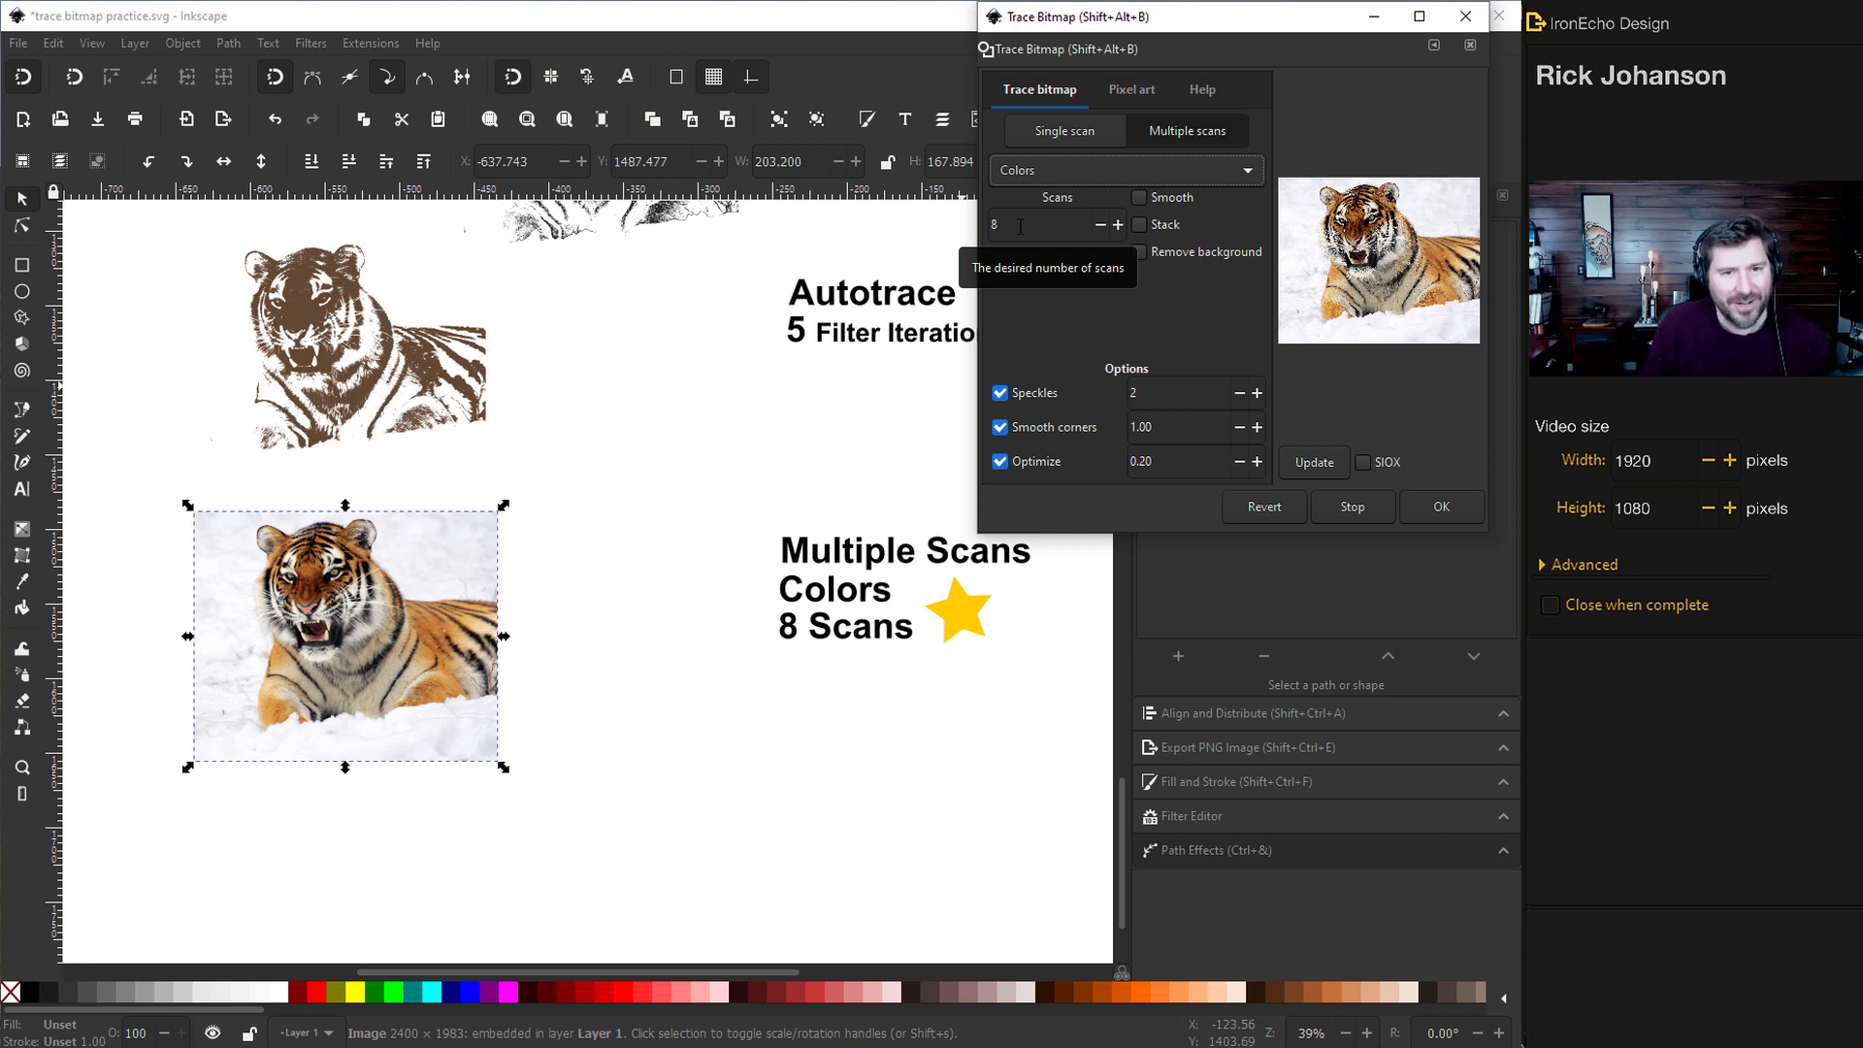
{"action": "left_click", "coordinate": [998, 225]}
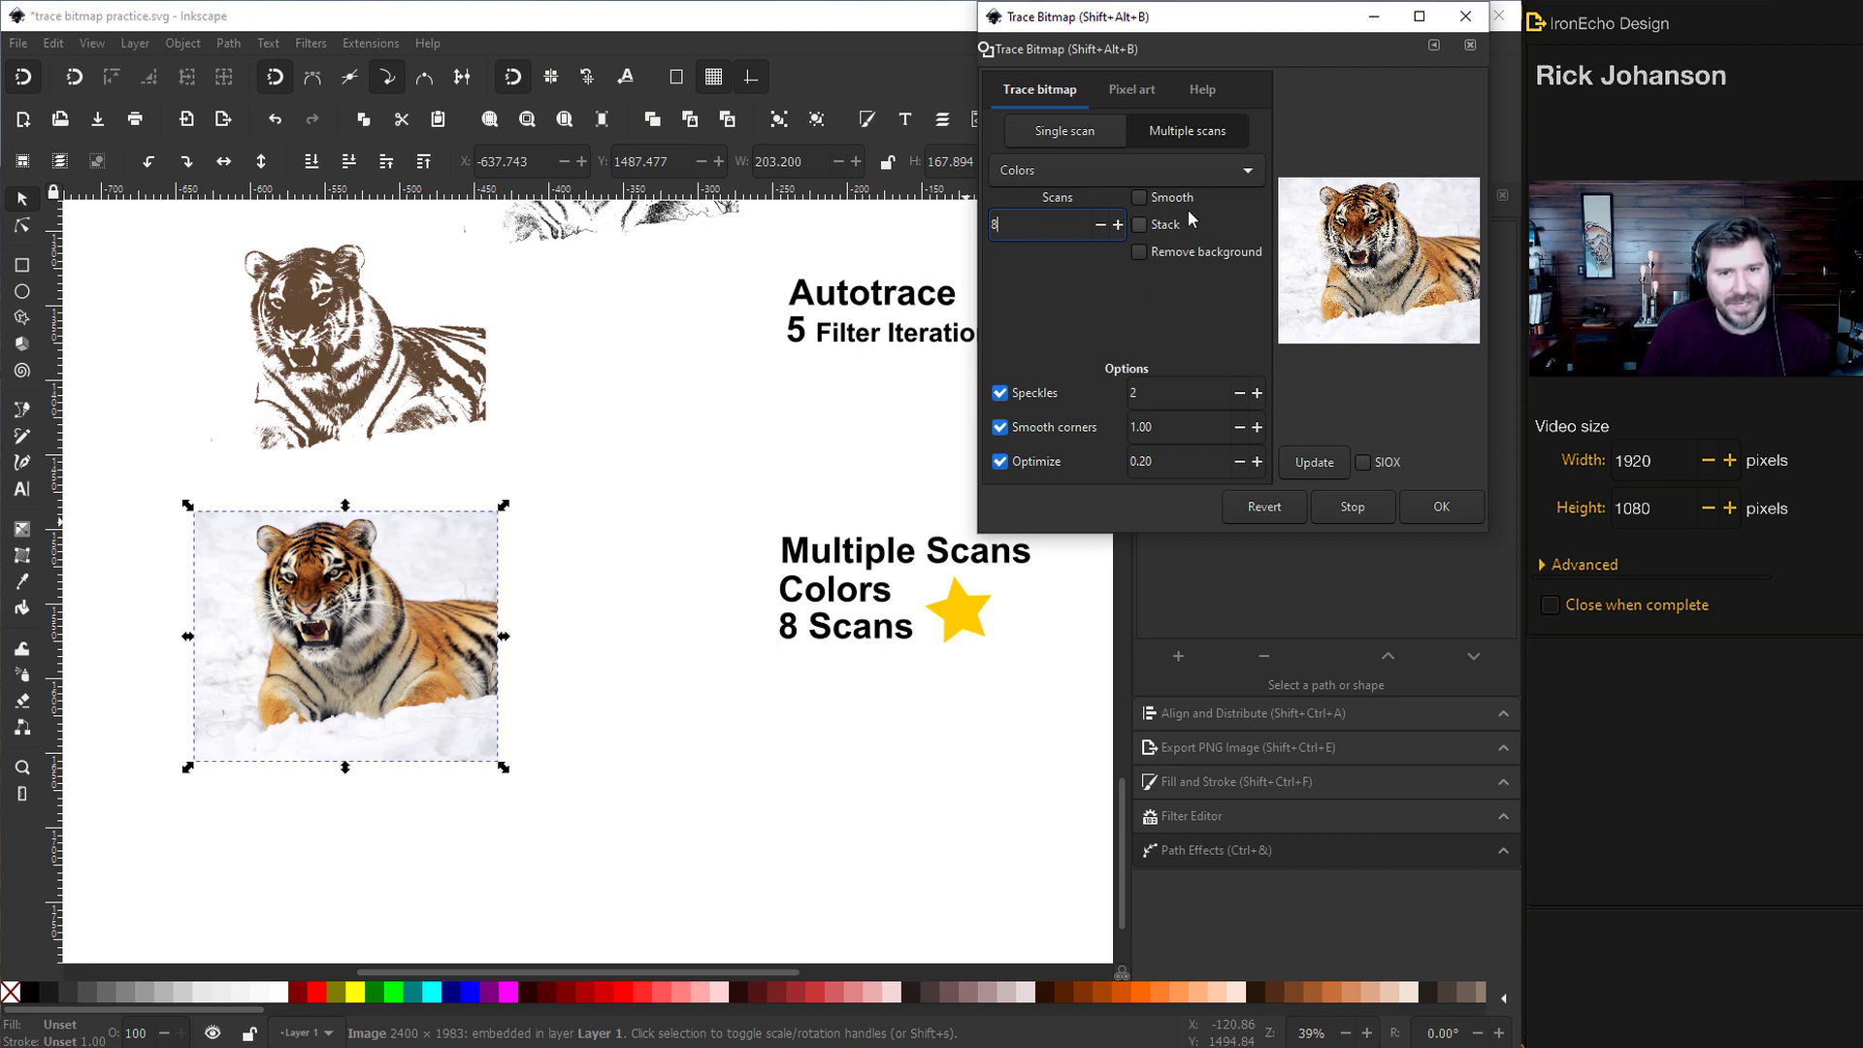
{"action": "left_click", "coordinate": [1142, 197]}
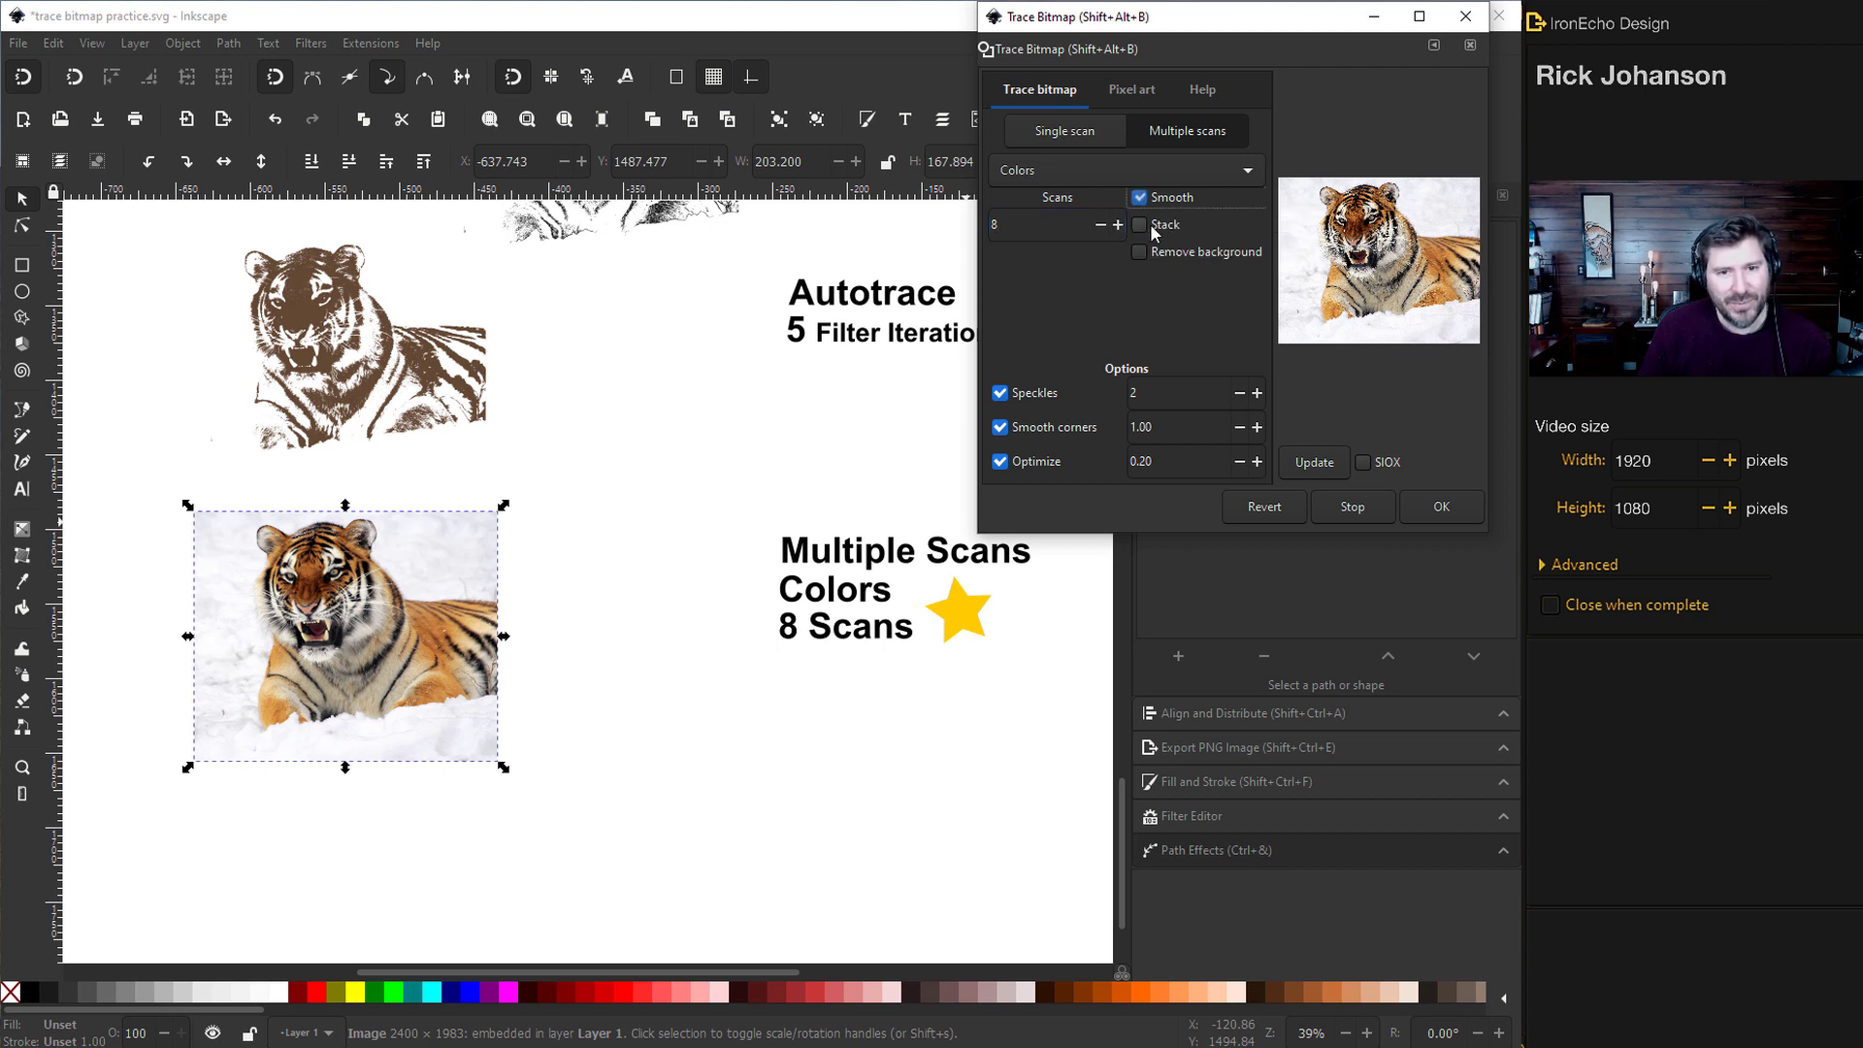
{"action": "left_click", "coordinate": [1139, 225]}
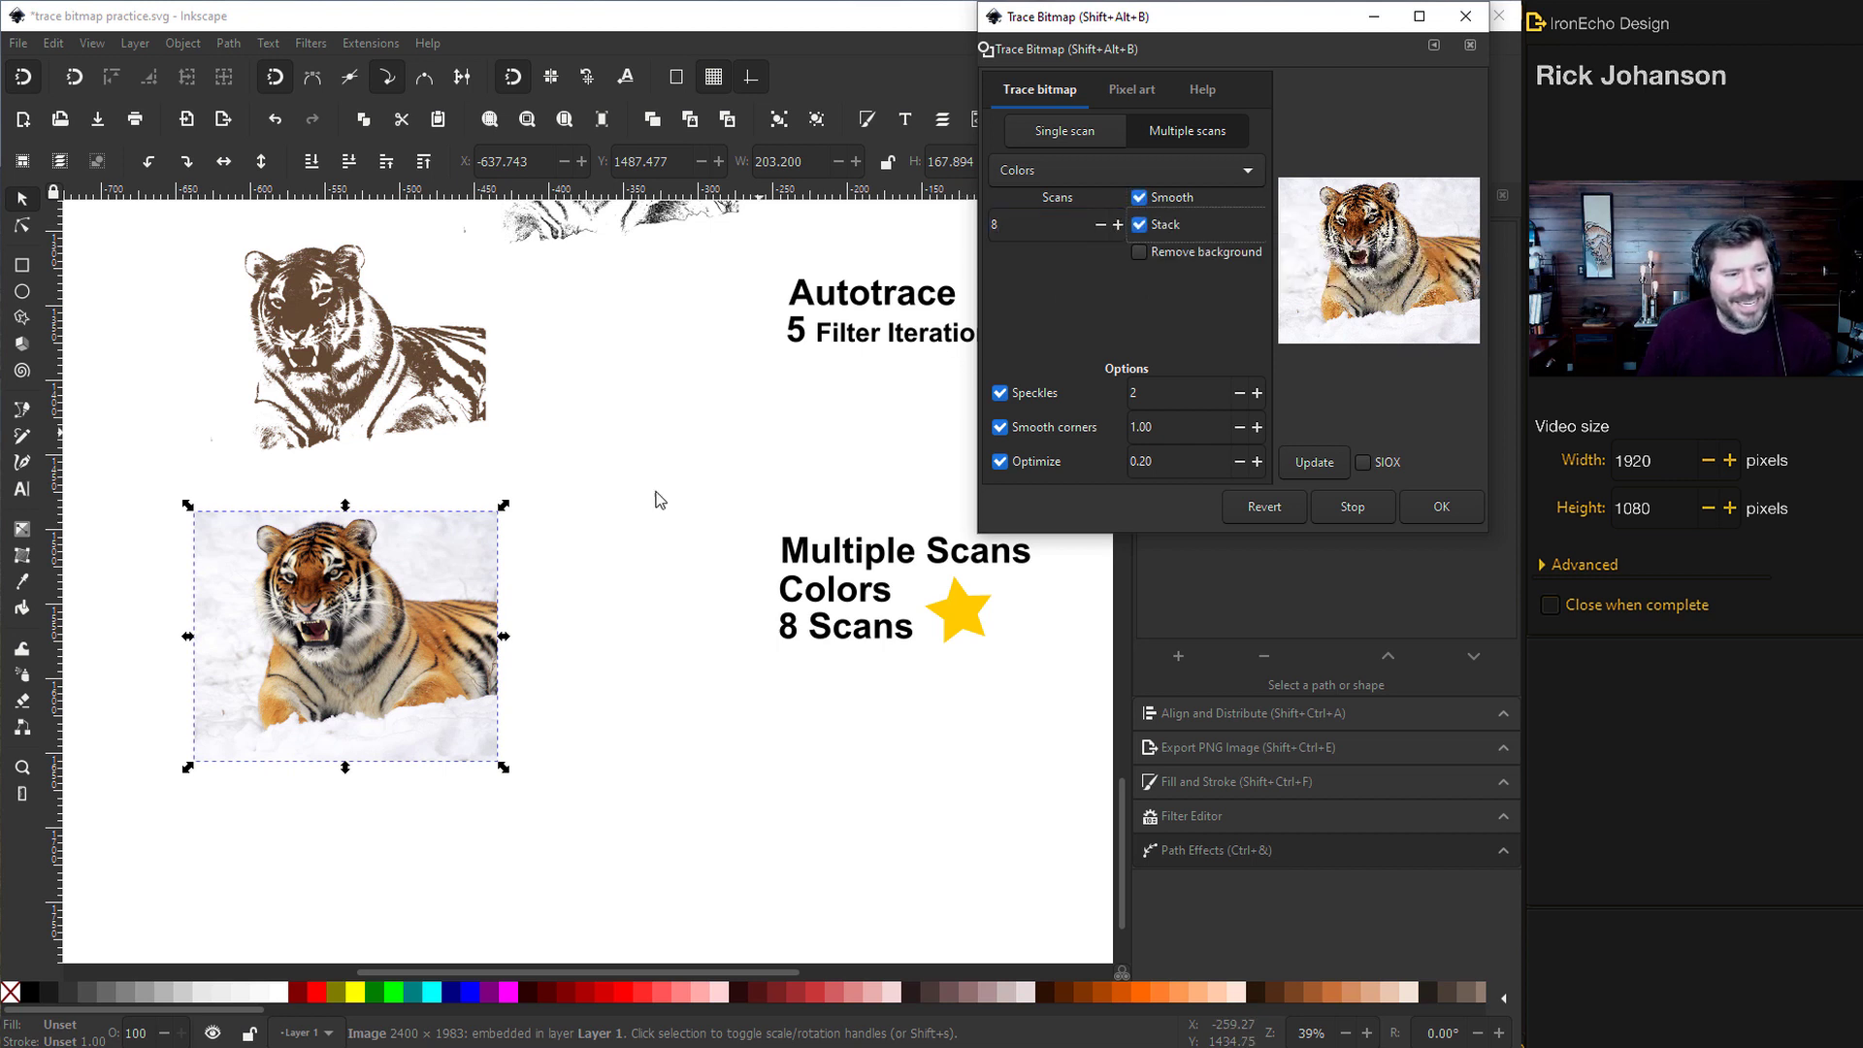
{"action": "left_click", "coordinate": [1139, 252]}
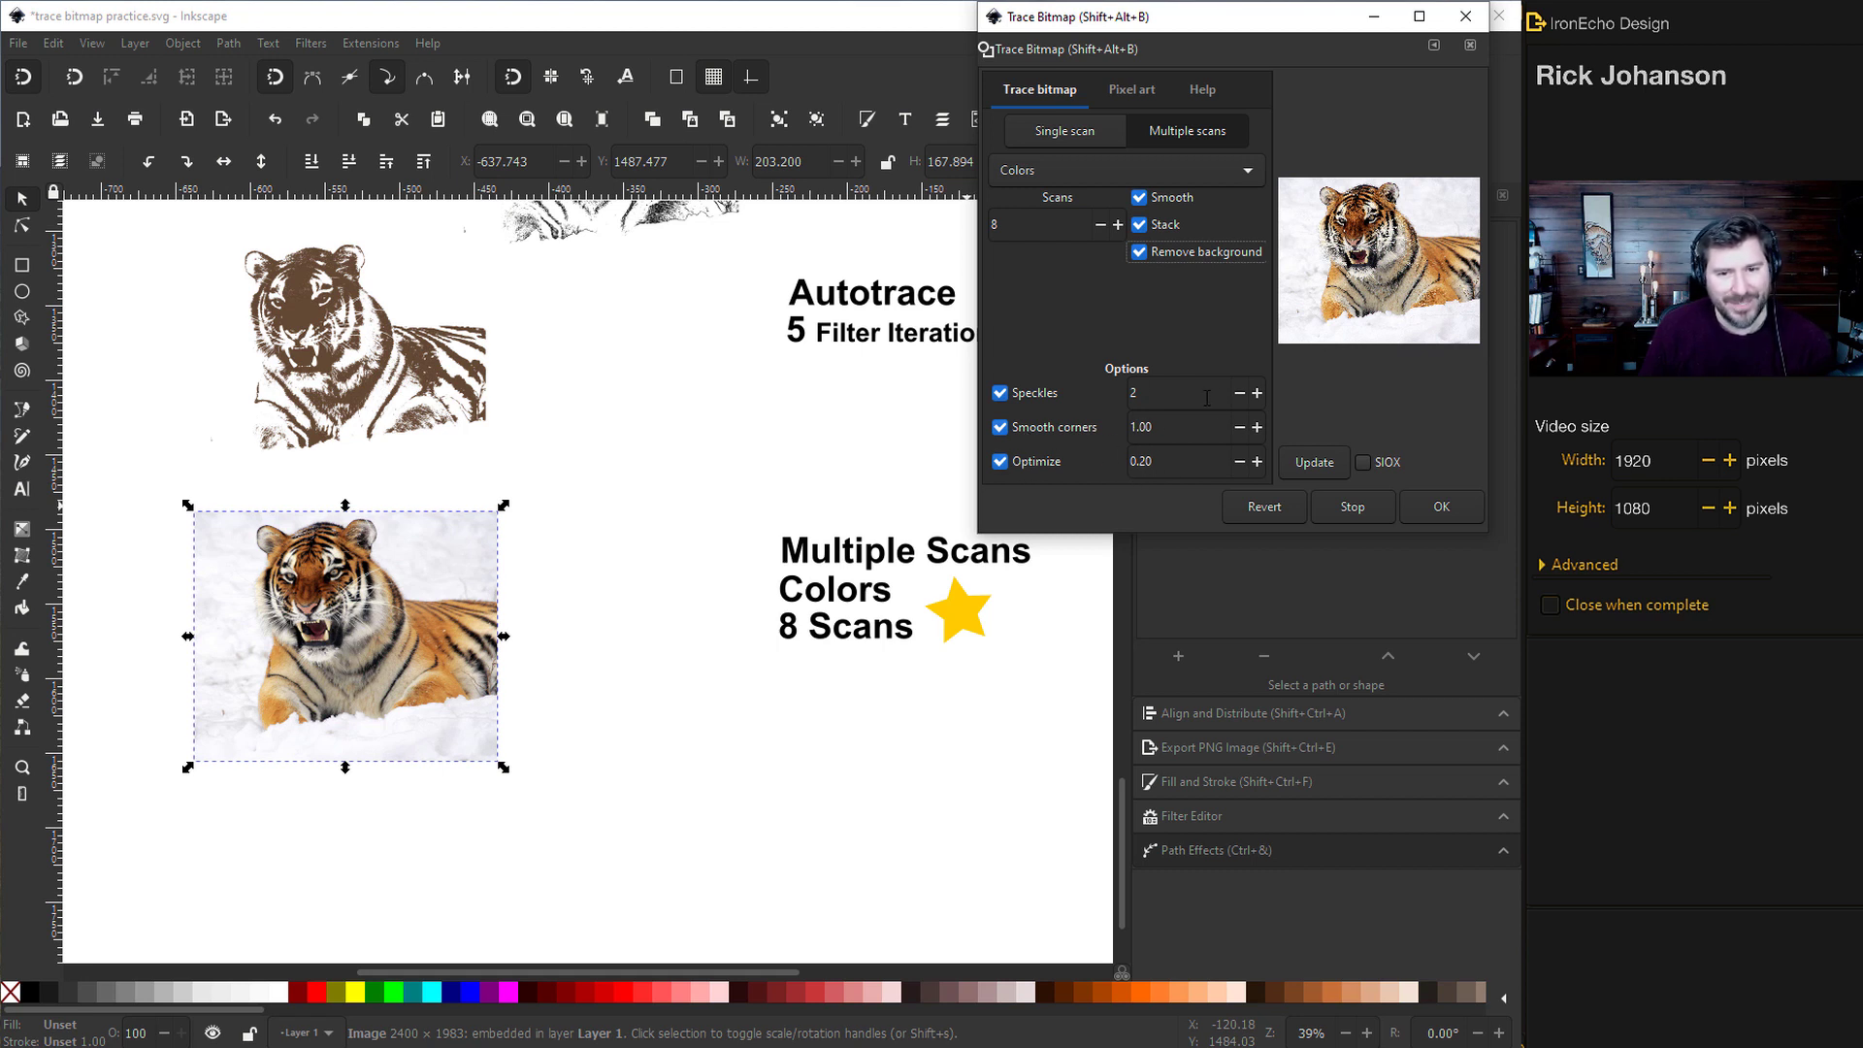
{"action": "left_click", "coordinate": [1309, 465]}
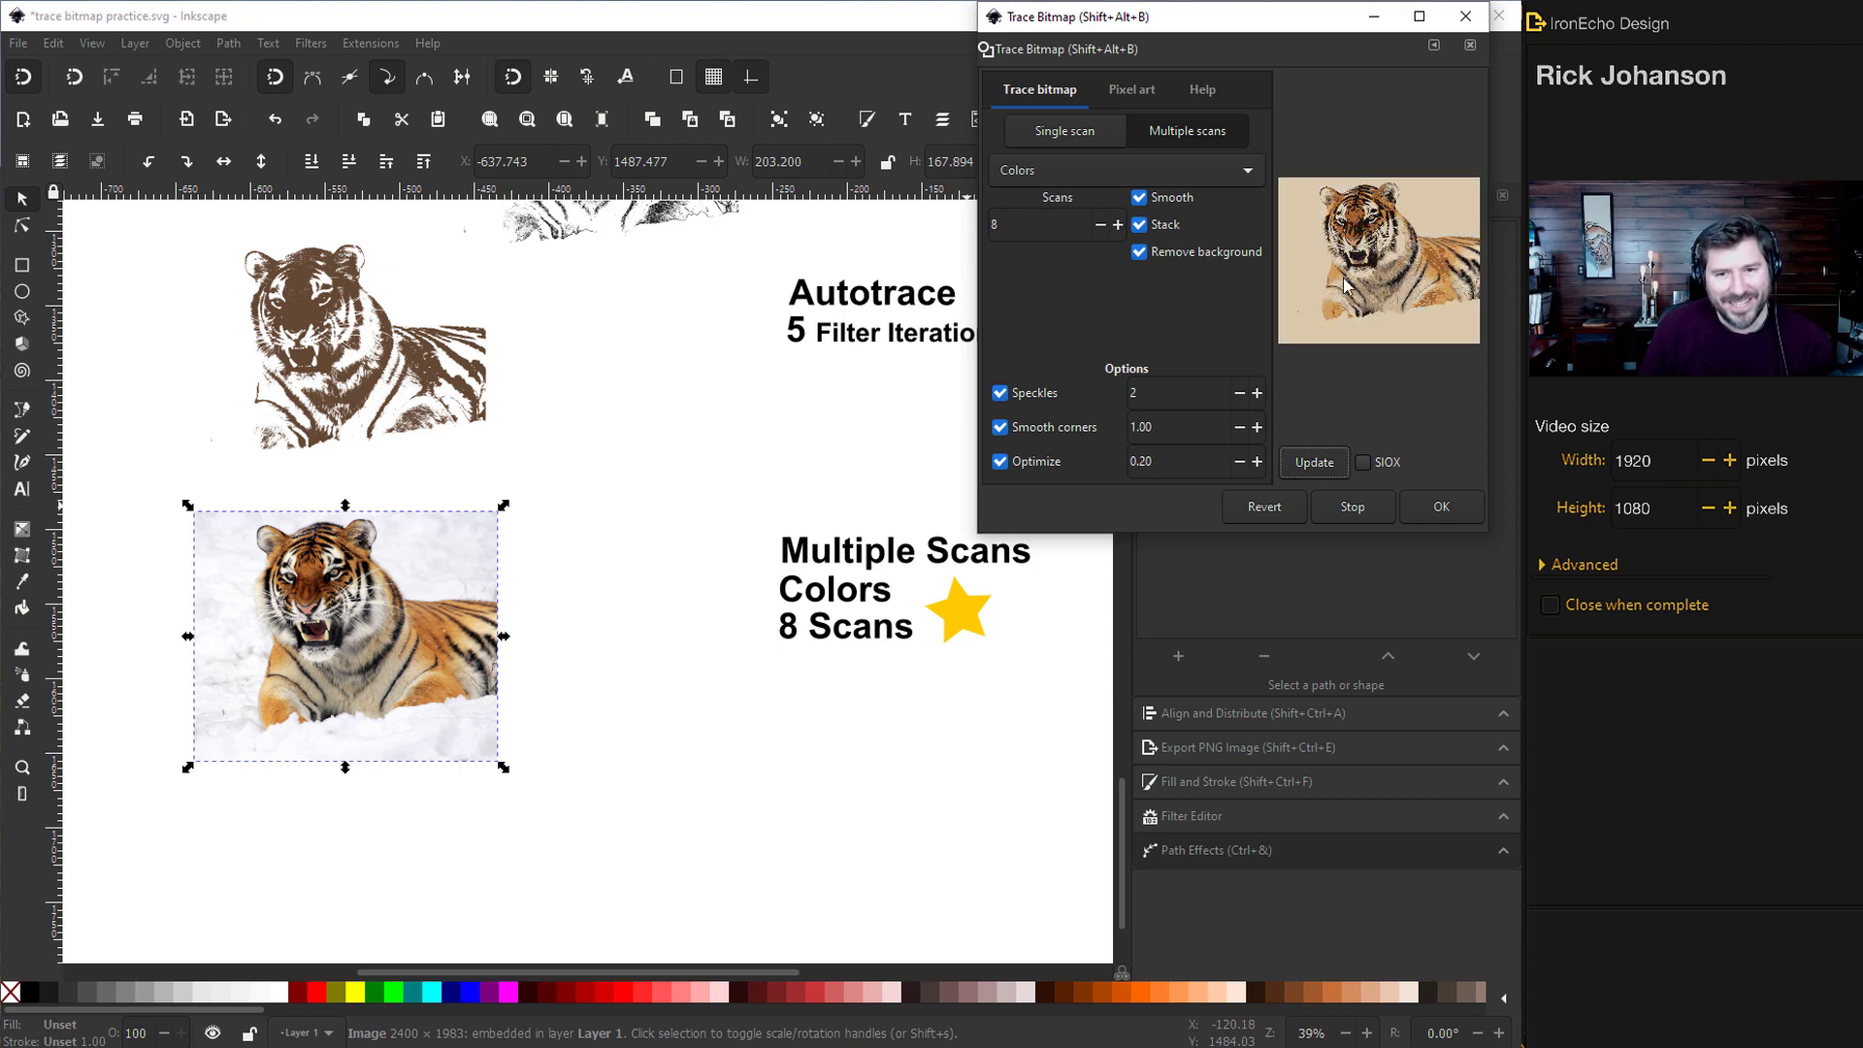
Run the 8-scan colour trace and move the traced tiger off the photo to its lower right
{"action": "left_click", "coordinate": [1436, 502]}
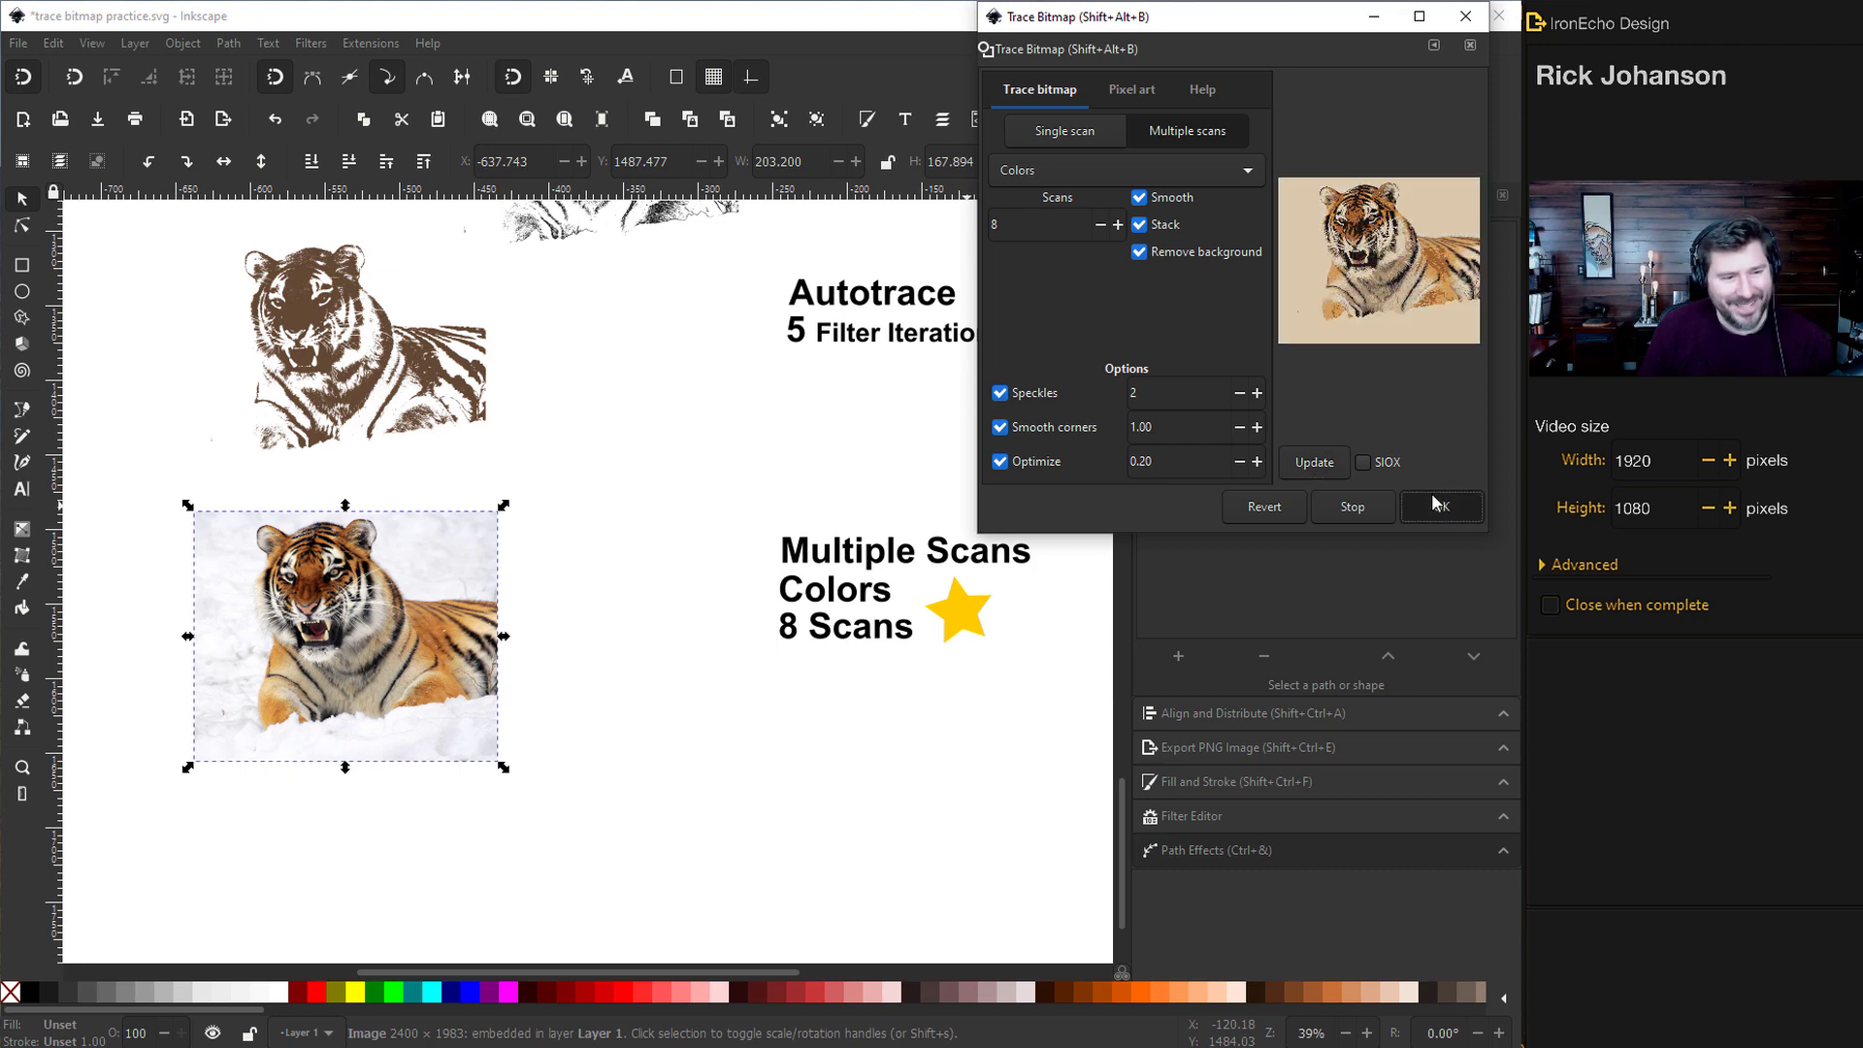
{"action": "left_click_drag", "start_coordinate": [505, 699], "coordinate": [843, 813]}
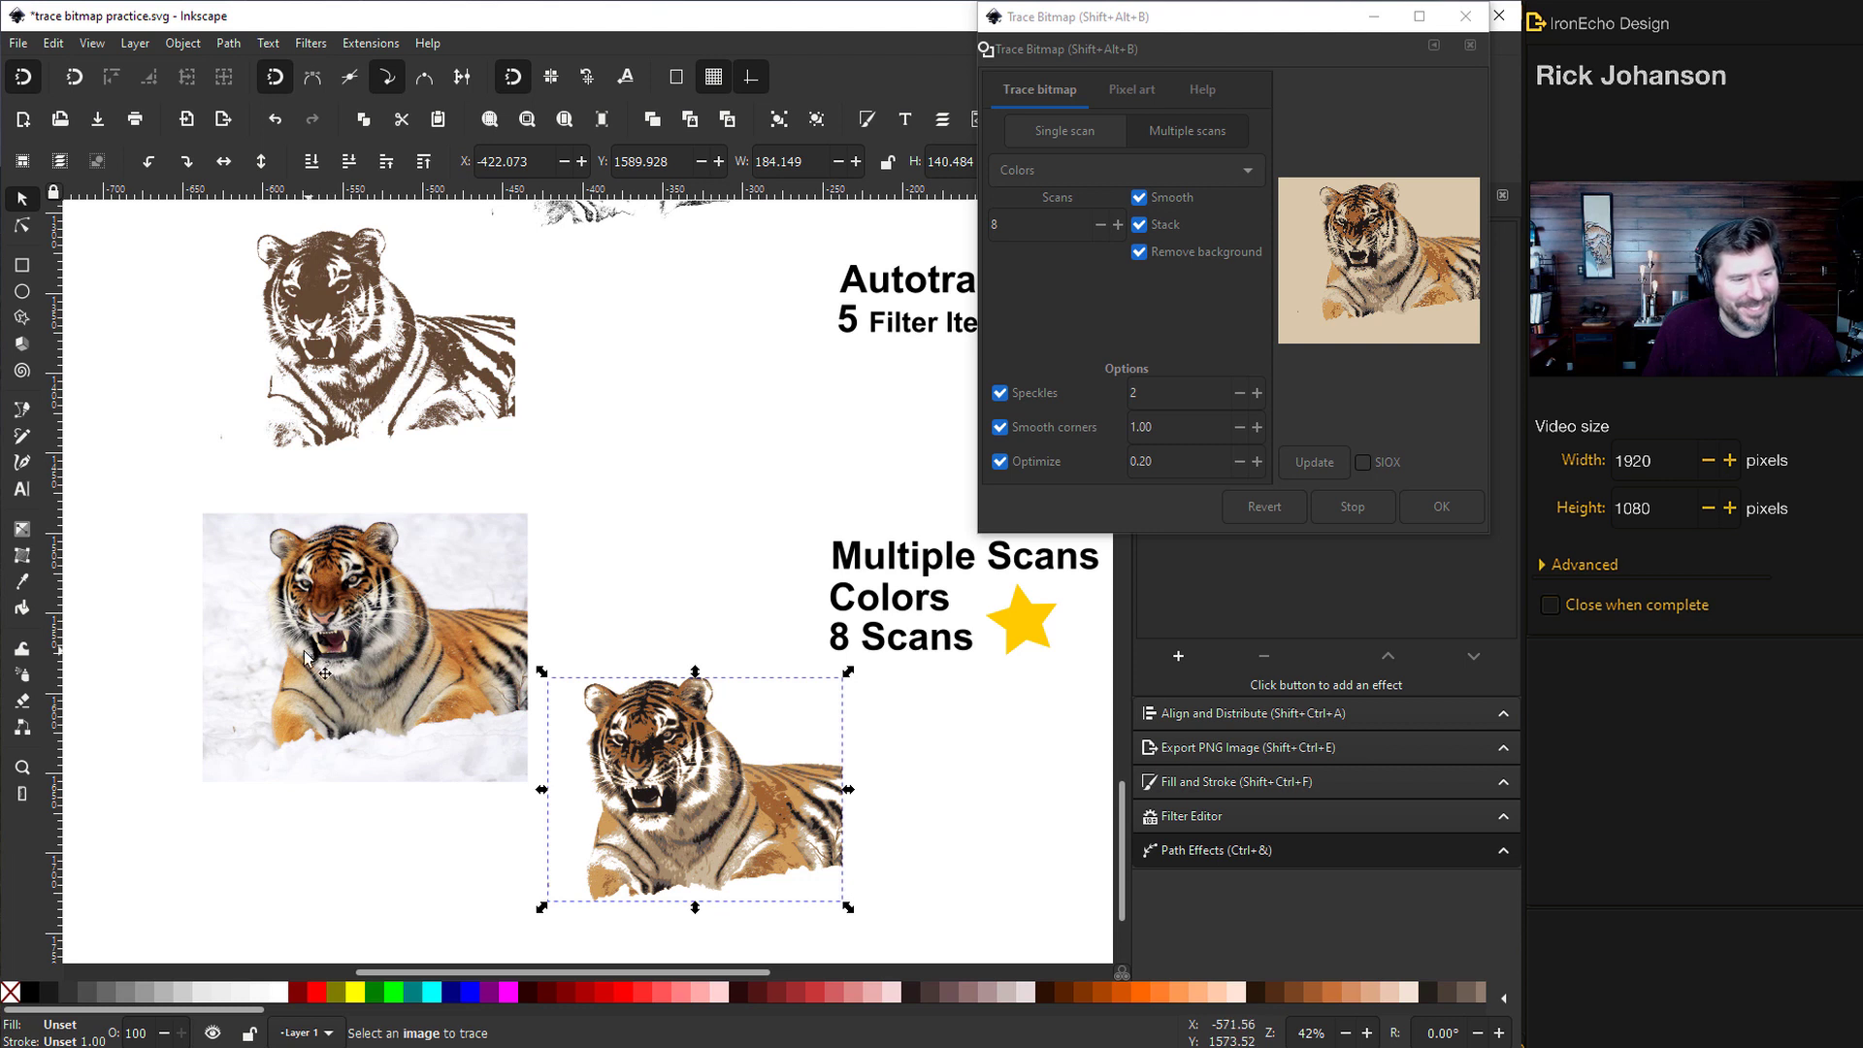
{"action": "scroll", "coordinate": [626, 695], "scroll_direction": "down", "scroll_amount": 1}
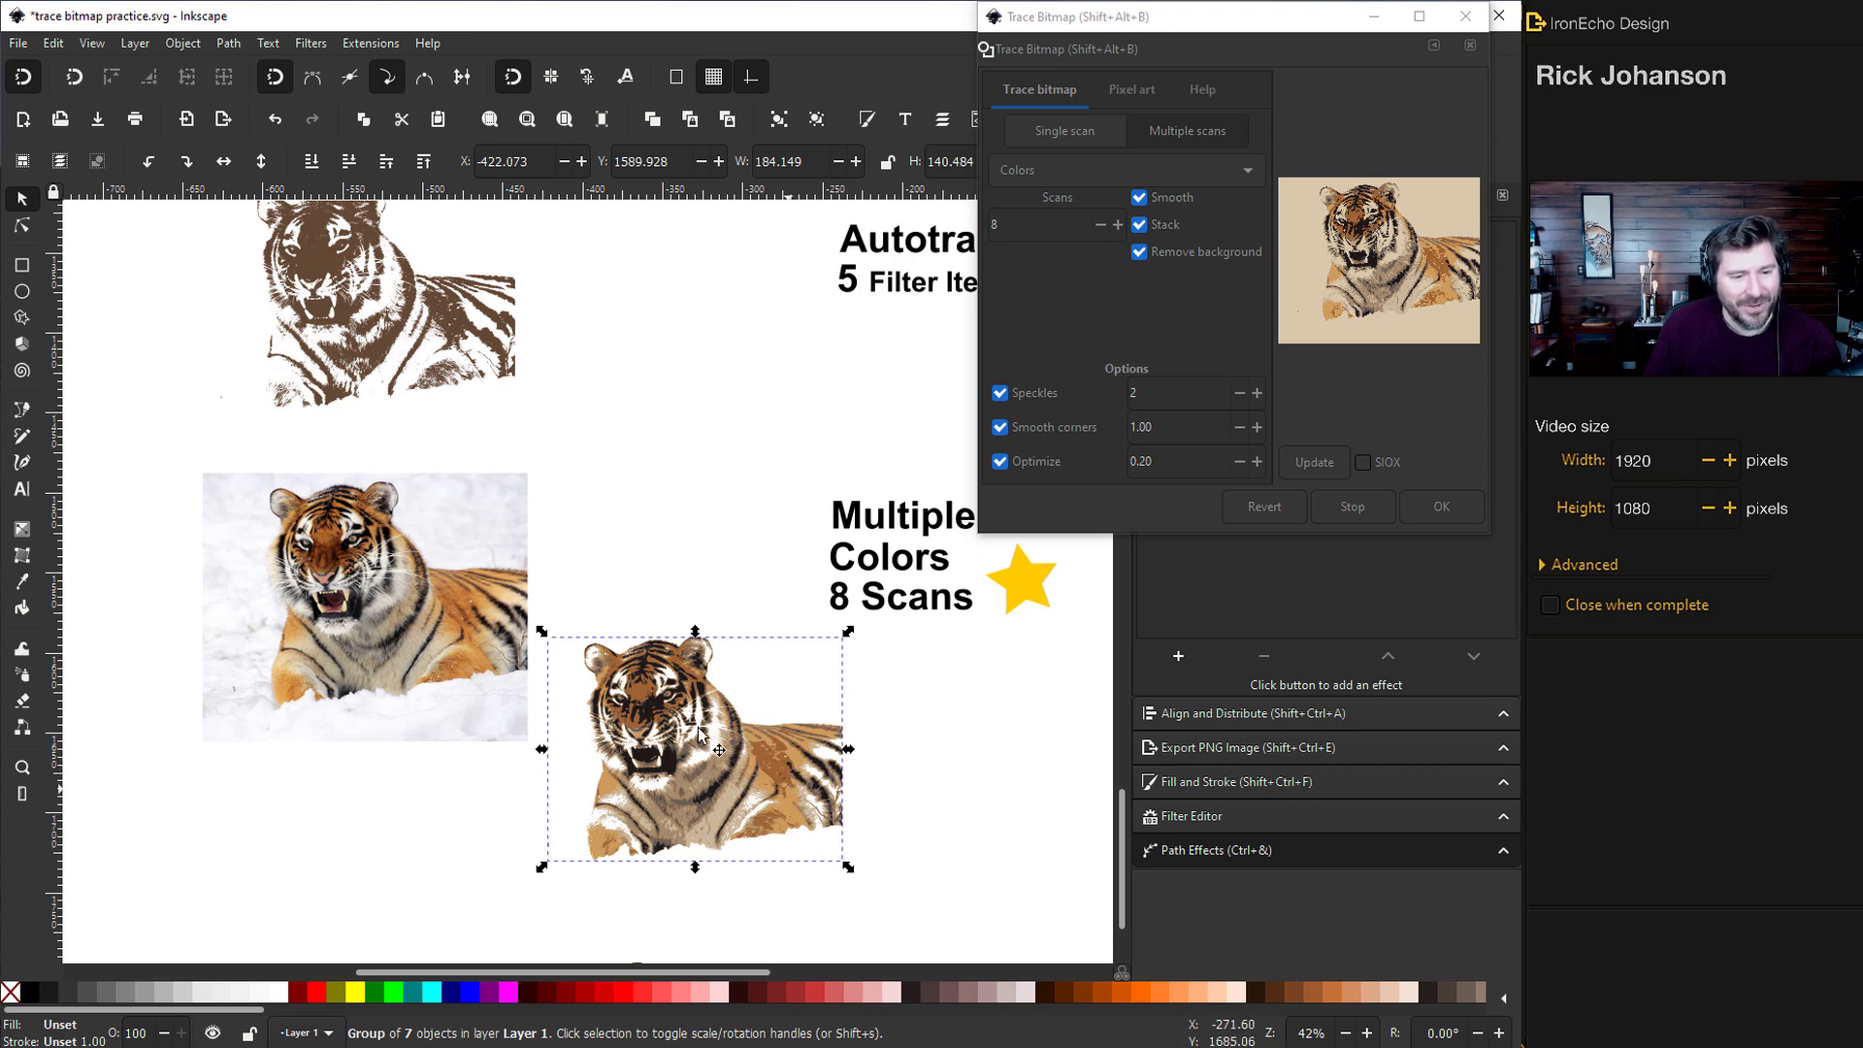
{"action": "scroll", "coordinate": [709, 734], "scroll_direction": "down", "scroll_amount": 4}
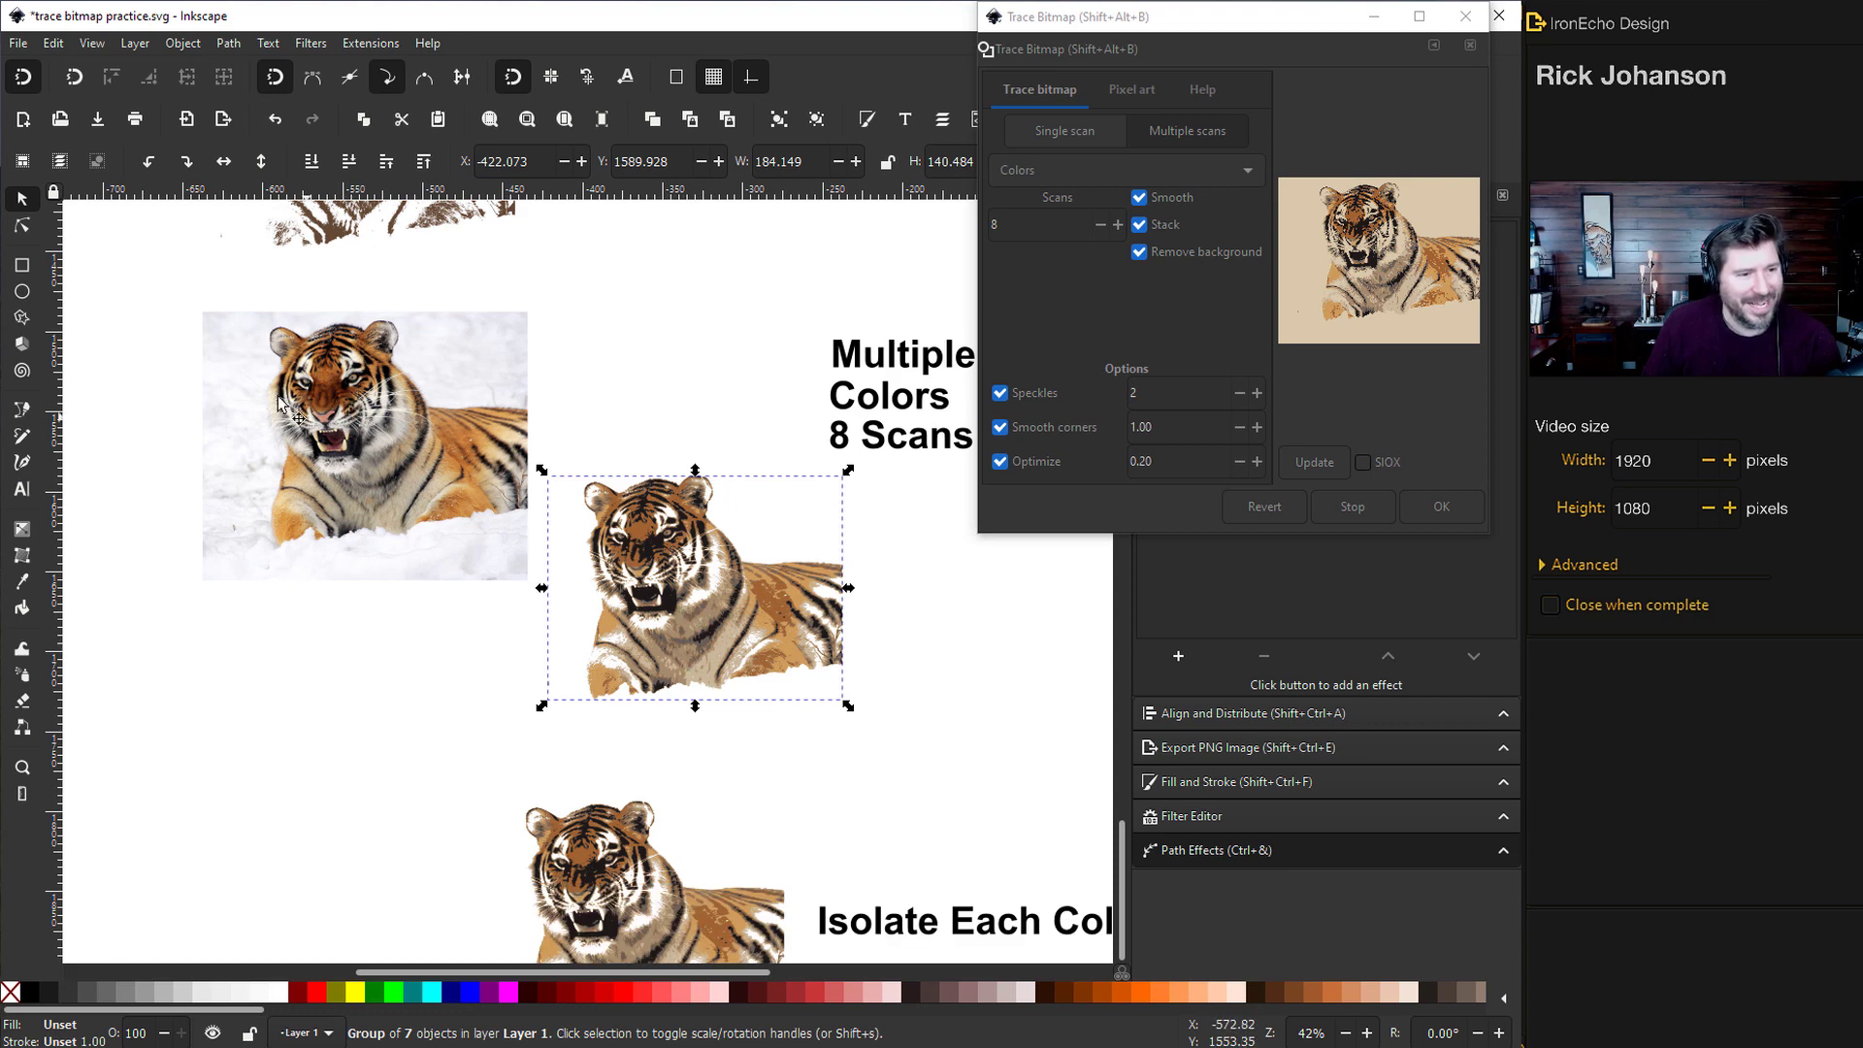
{"action": "scroll", "coordinate": [377, 441], "scroll_direction": "down", "scroll_amount": 4}
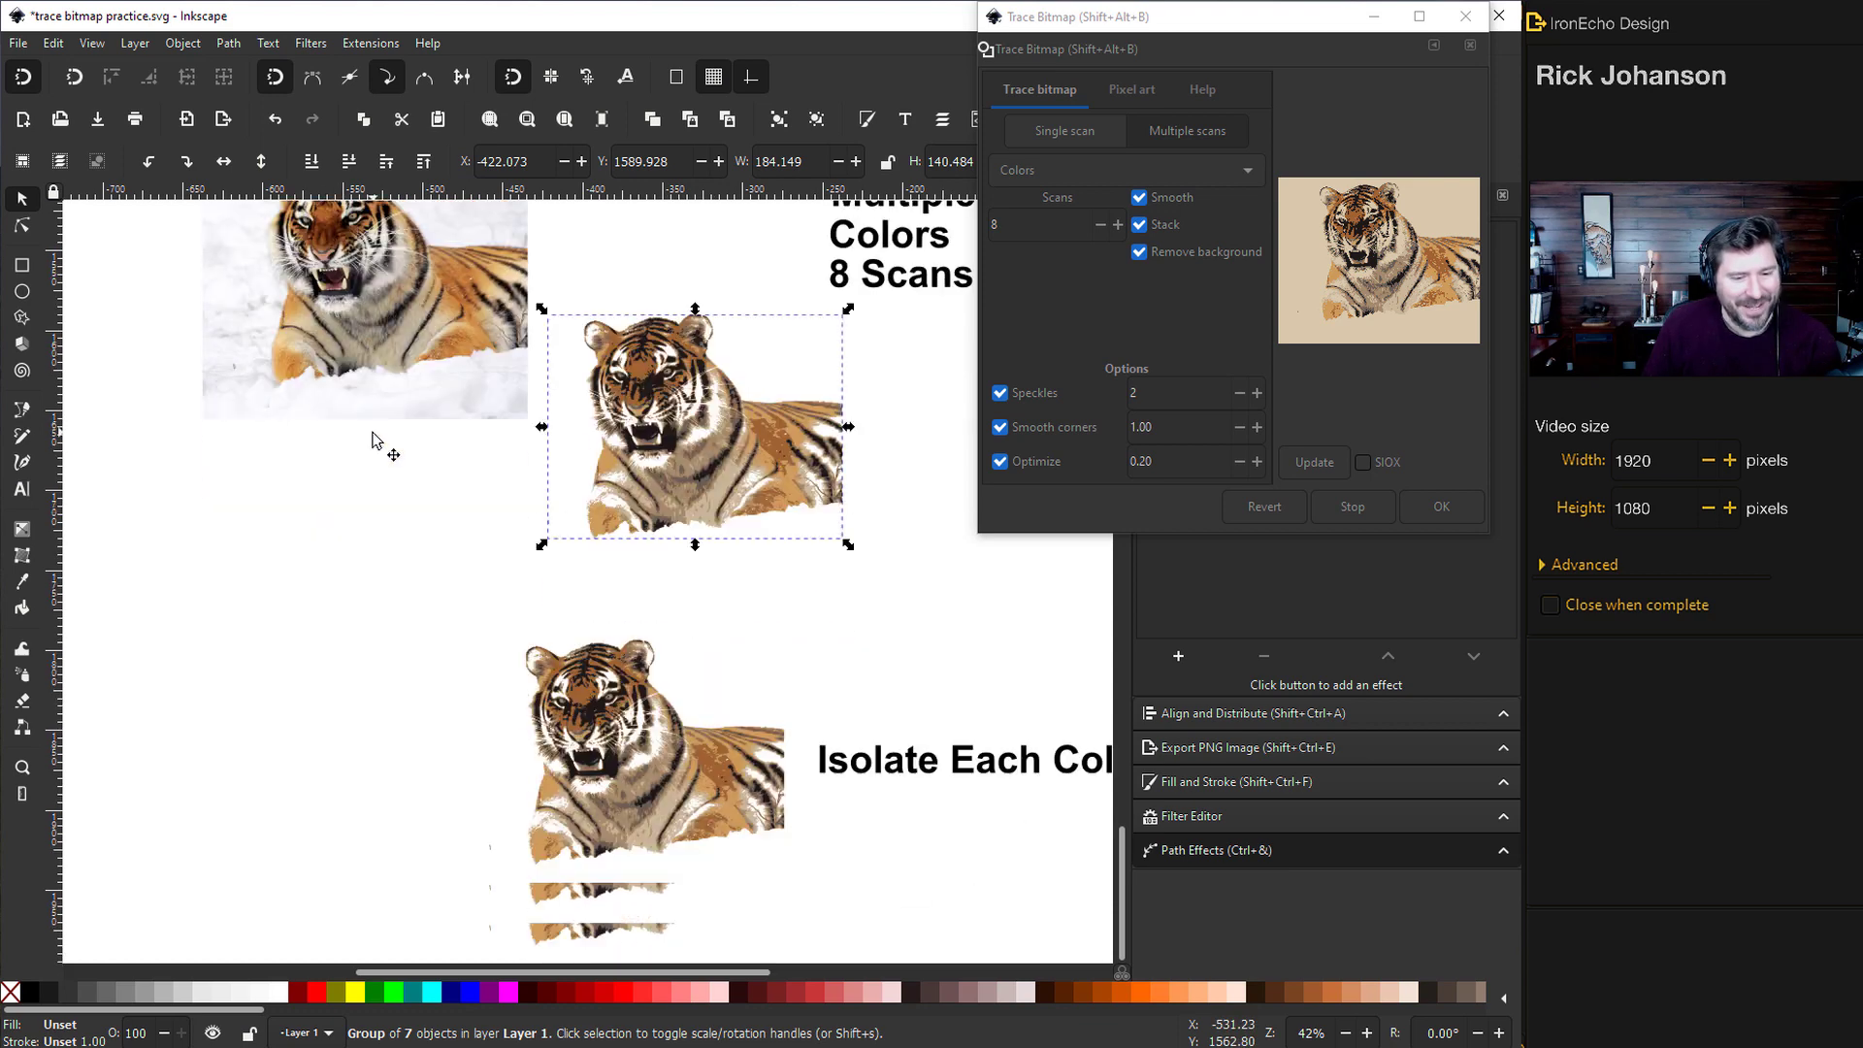
{"action": "scroll", "coordinate": [596, 964], "scroll_direction": "right", "scroll_amount": 6}
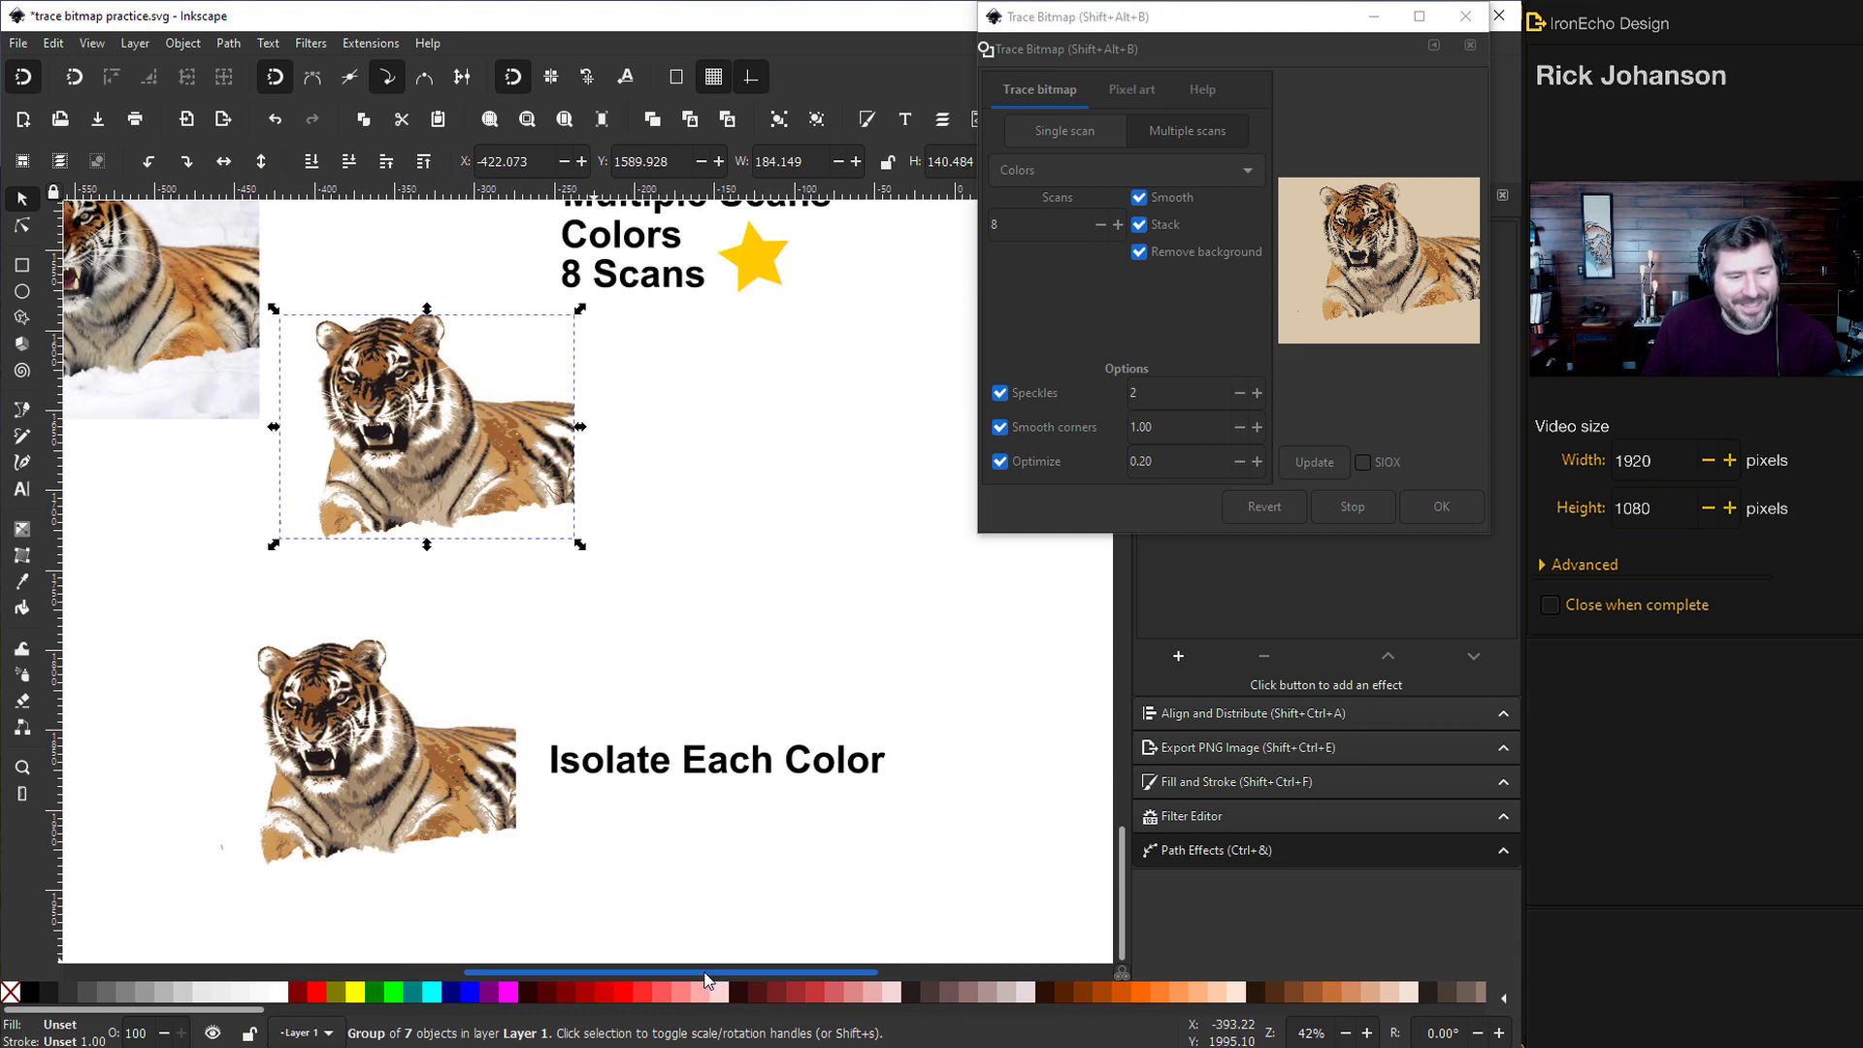
{"action": "scroll", "coordinate": [584, 831], "scroll_direction": "down", "scroll_amount": 1}
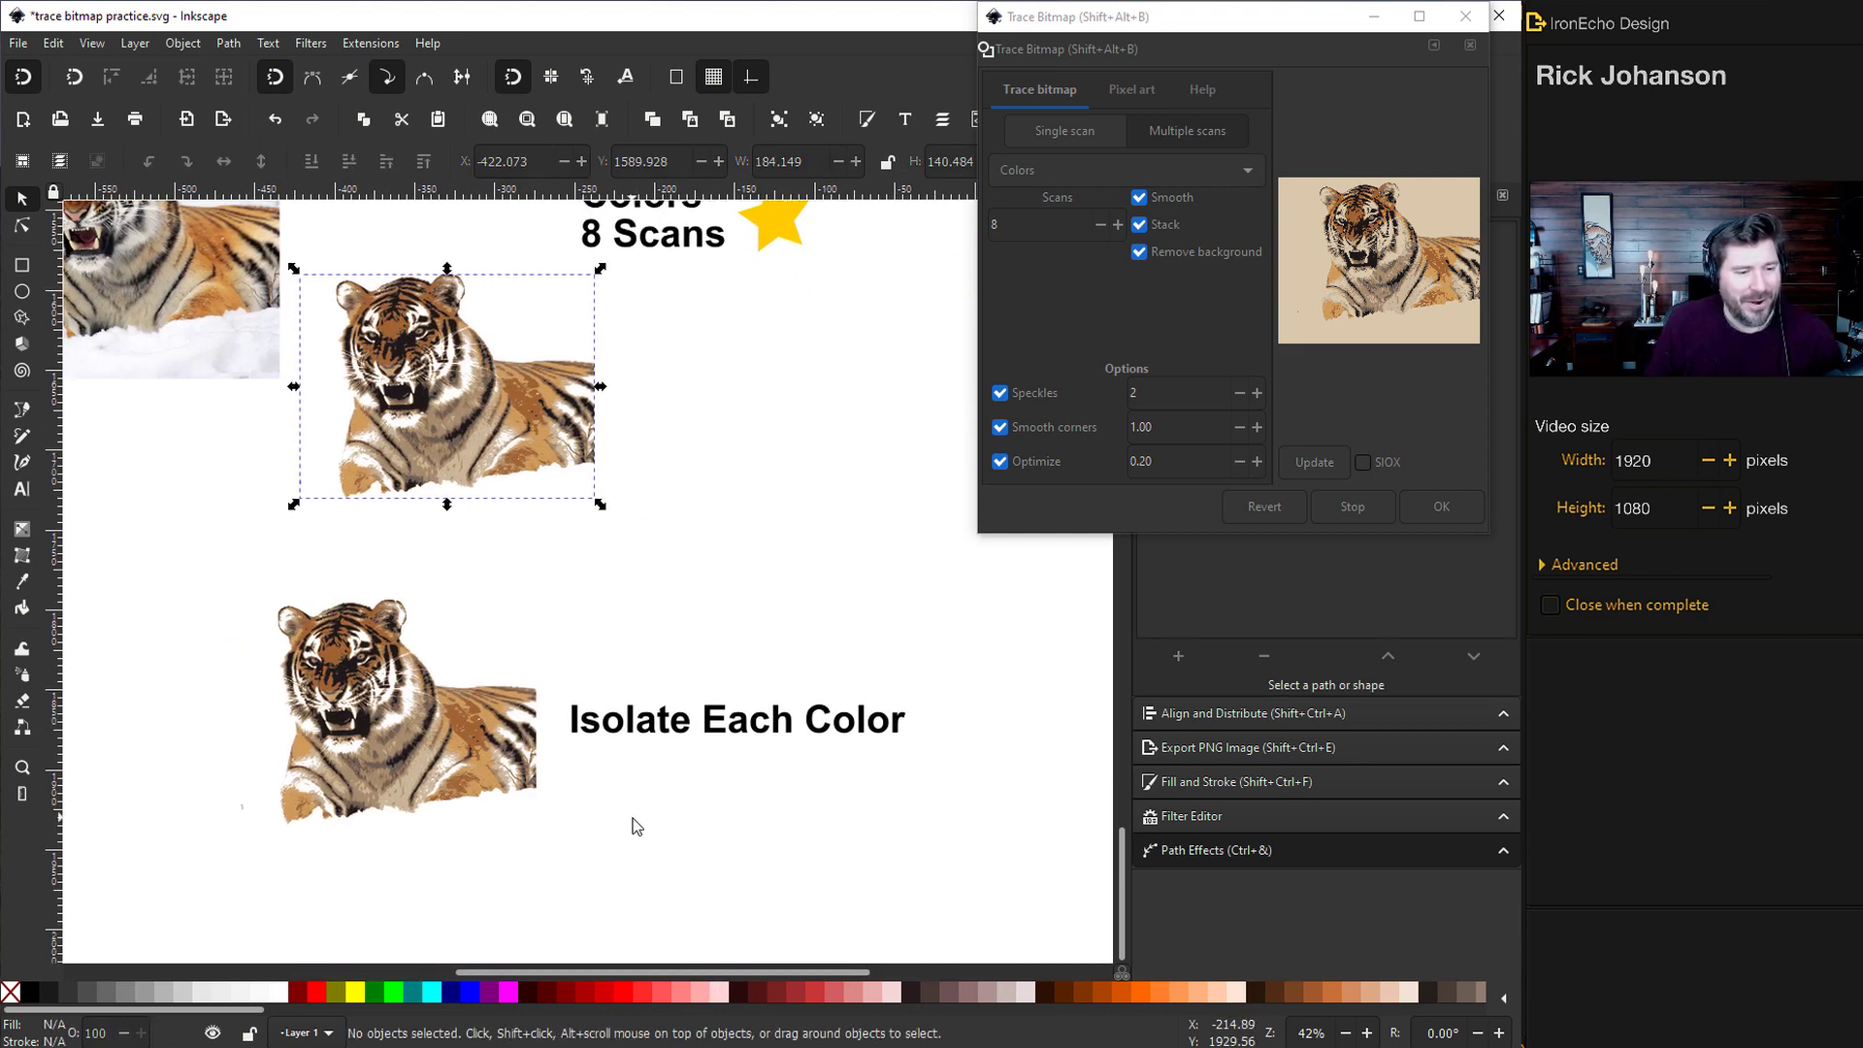
Move the traced tiger under Isolate Each Color, then pull out the black and grey stripe layers
{"action": "left_click", "coordinate": [633, 819]}
{"action": "left_click", "coordinate": [453, 730]}
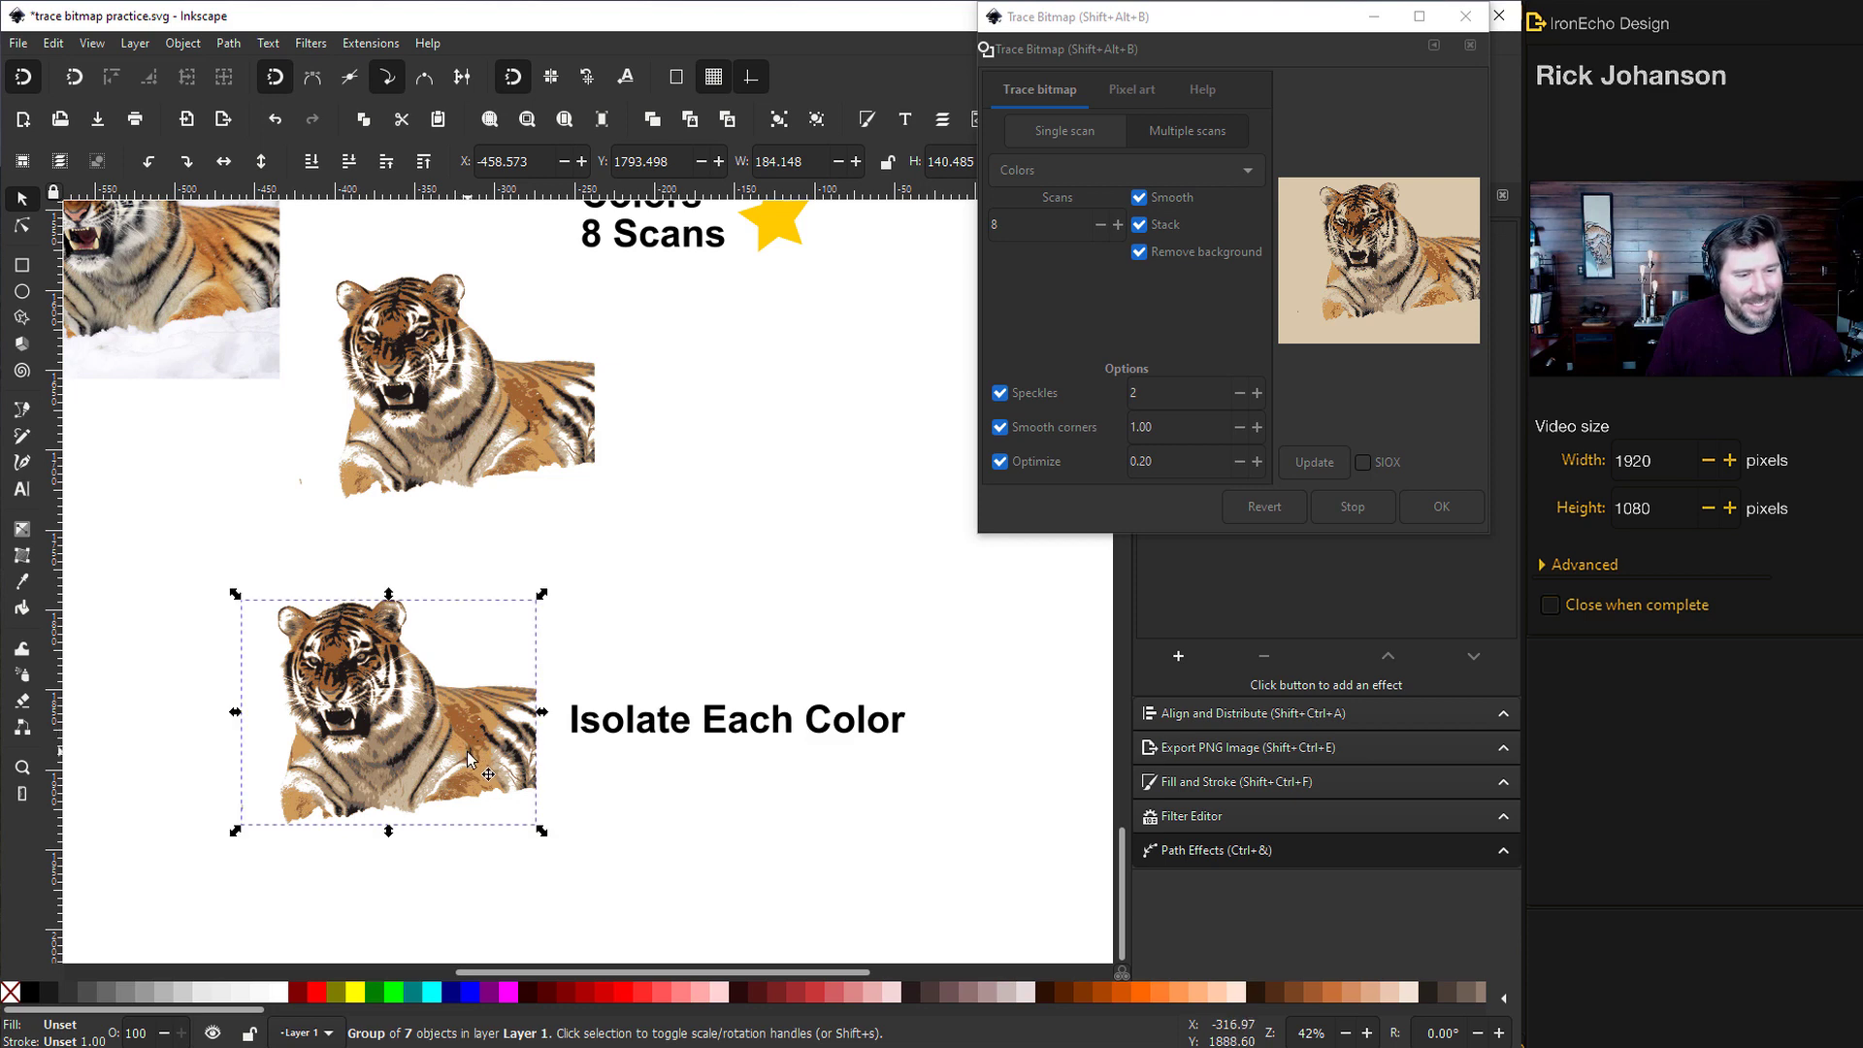
{"action": "mouse_move", "coordinate": [452, 730]}
{"action": "left_mouse_down"}
{"action": "mouse_move", "coordinate": [841, 858]}
{"action": "mouse_move", "coordinate": [449, 753]}
{"action": "mouse_move", "coordinate": [435, 730]}
{"action": "mouse_move", "coordinate": [618, 830]}
{"action": "left_mouse_up"}
{"action": "left_click_drag", "start_coordinate": [747, 854], "coordinate": [1068, 859]}
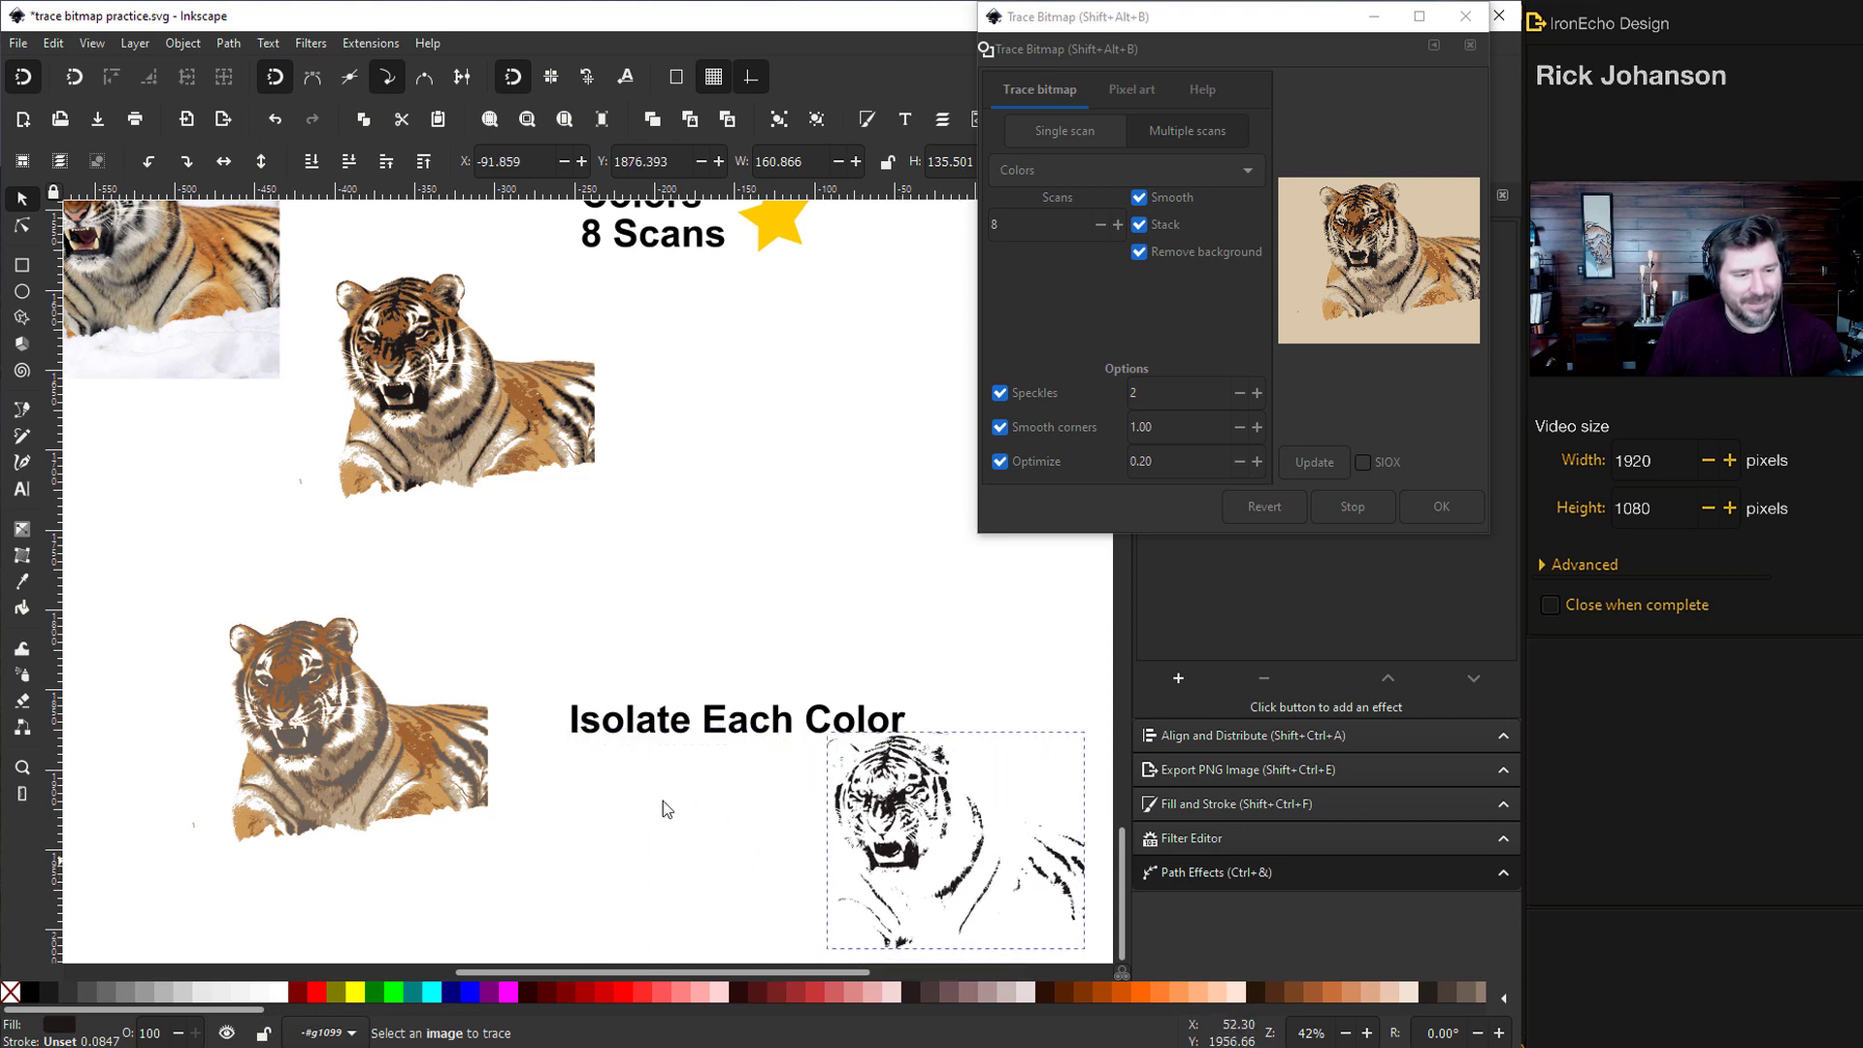
{"action": "left_click", "coordinate": [408, 767]}
{"action": "left_click_drag", "start_coordinate": [408, 766], "coordinate": [214, 894]}
Separate the brown colour layer and place it below the remaining tiger
{"action": "left_click", "coordinate": [339, 733]}
{"action": "left_click_drag", "start_coordinate": [340, 732], "coordinate": [672, 892]}
{"action": "scroll", "coordinate": [450, 666], "scroll_direction": "down", "scroll_amount": 4}
{"action": "left_click", "coordinate": [446, 640]}
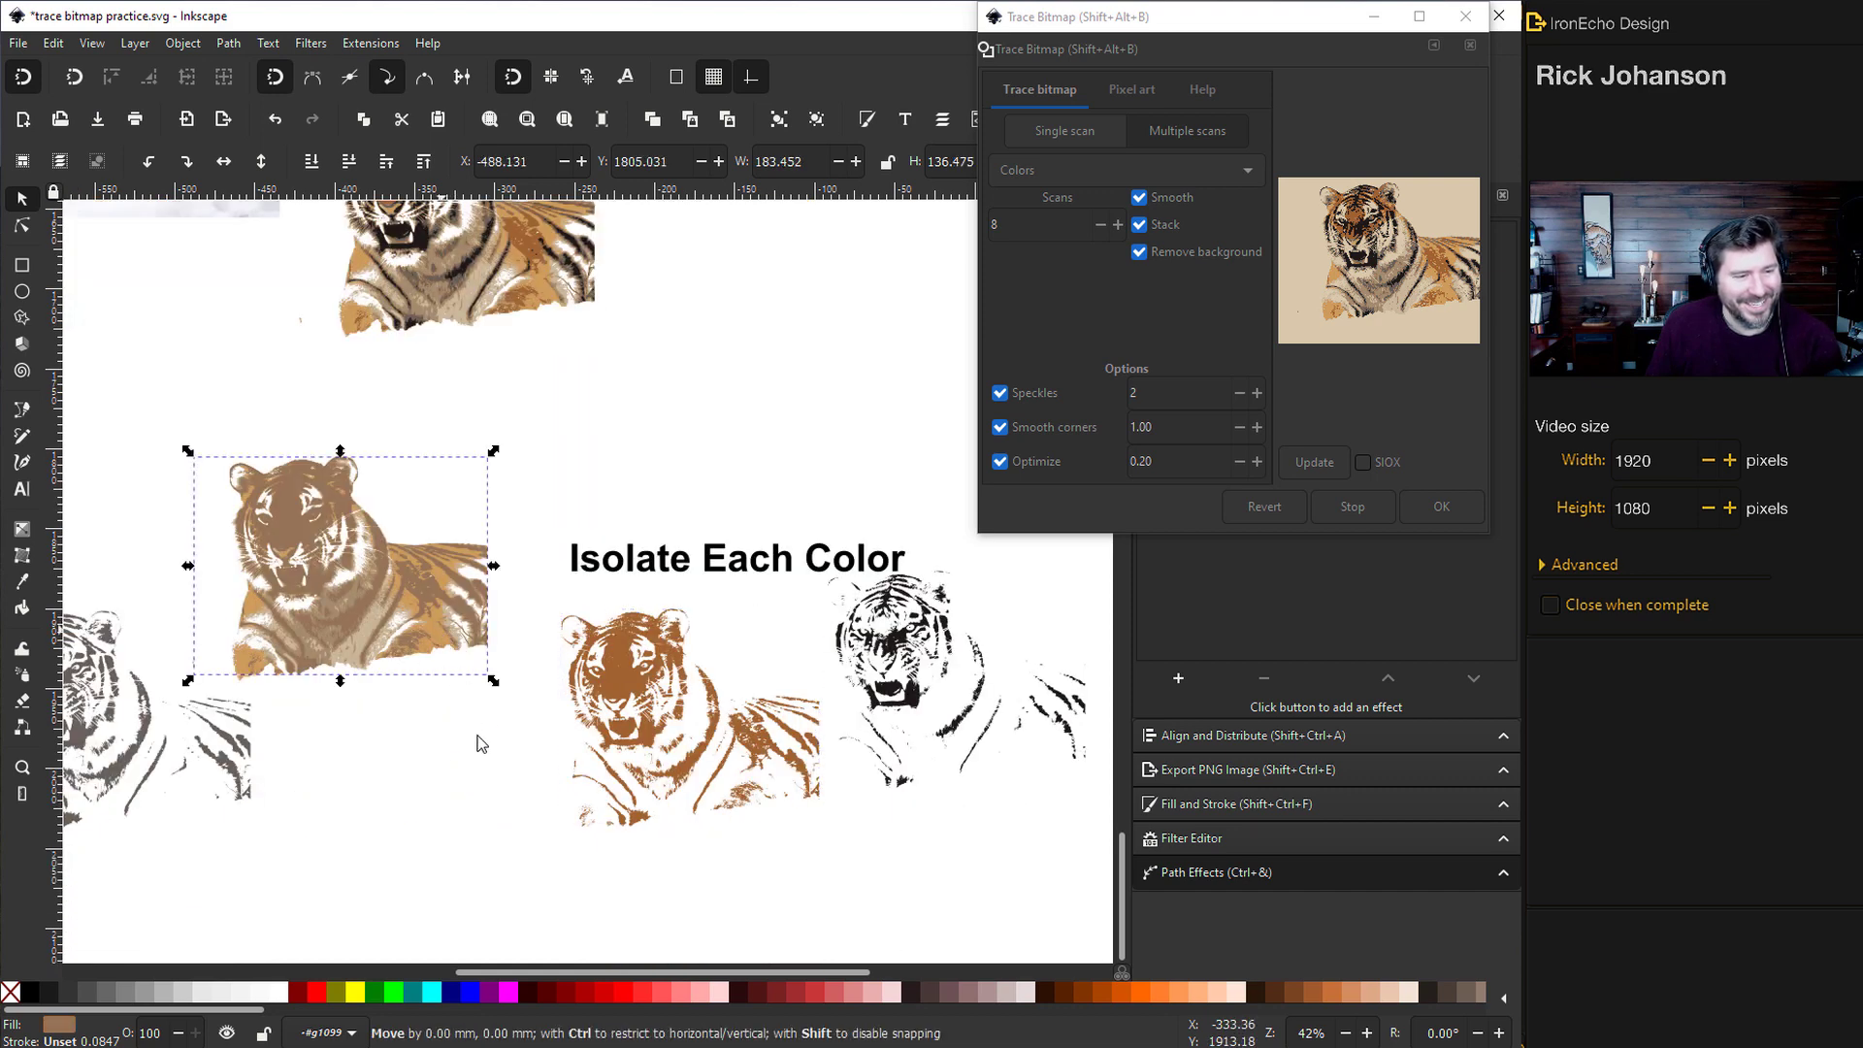
{"action": "left_click_drag", "start_coordinate": [446, 640], "coordinate": [445, 748]}
Pull out the grey-brown and orange layers and select the beige layer
{"action": "left_click", "coordinate": [411, 608]}
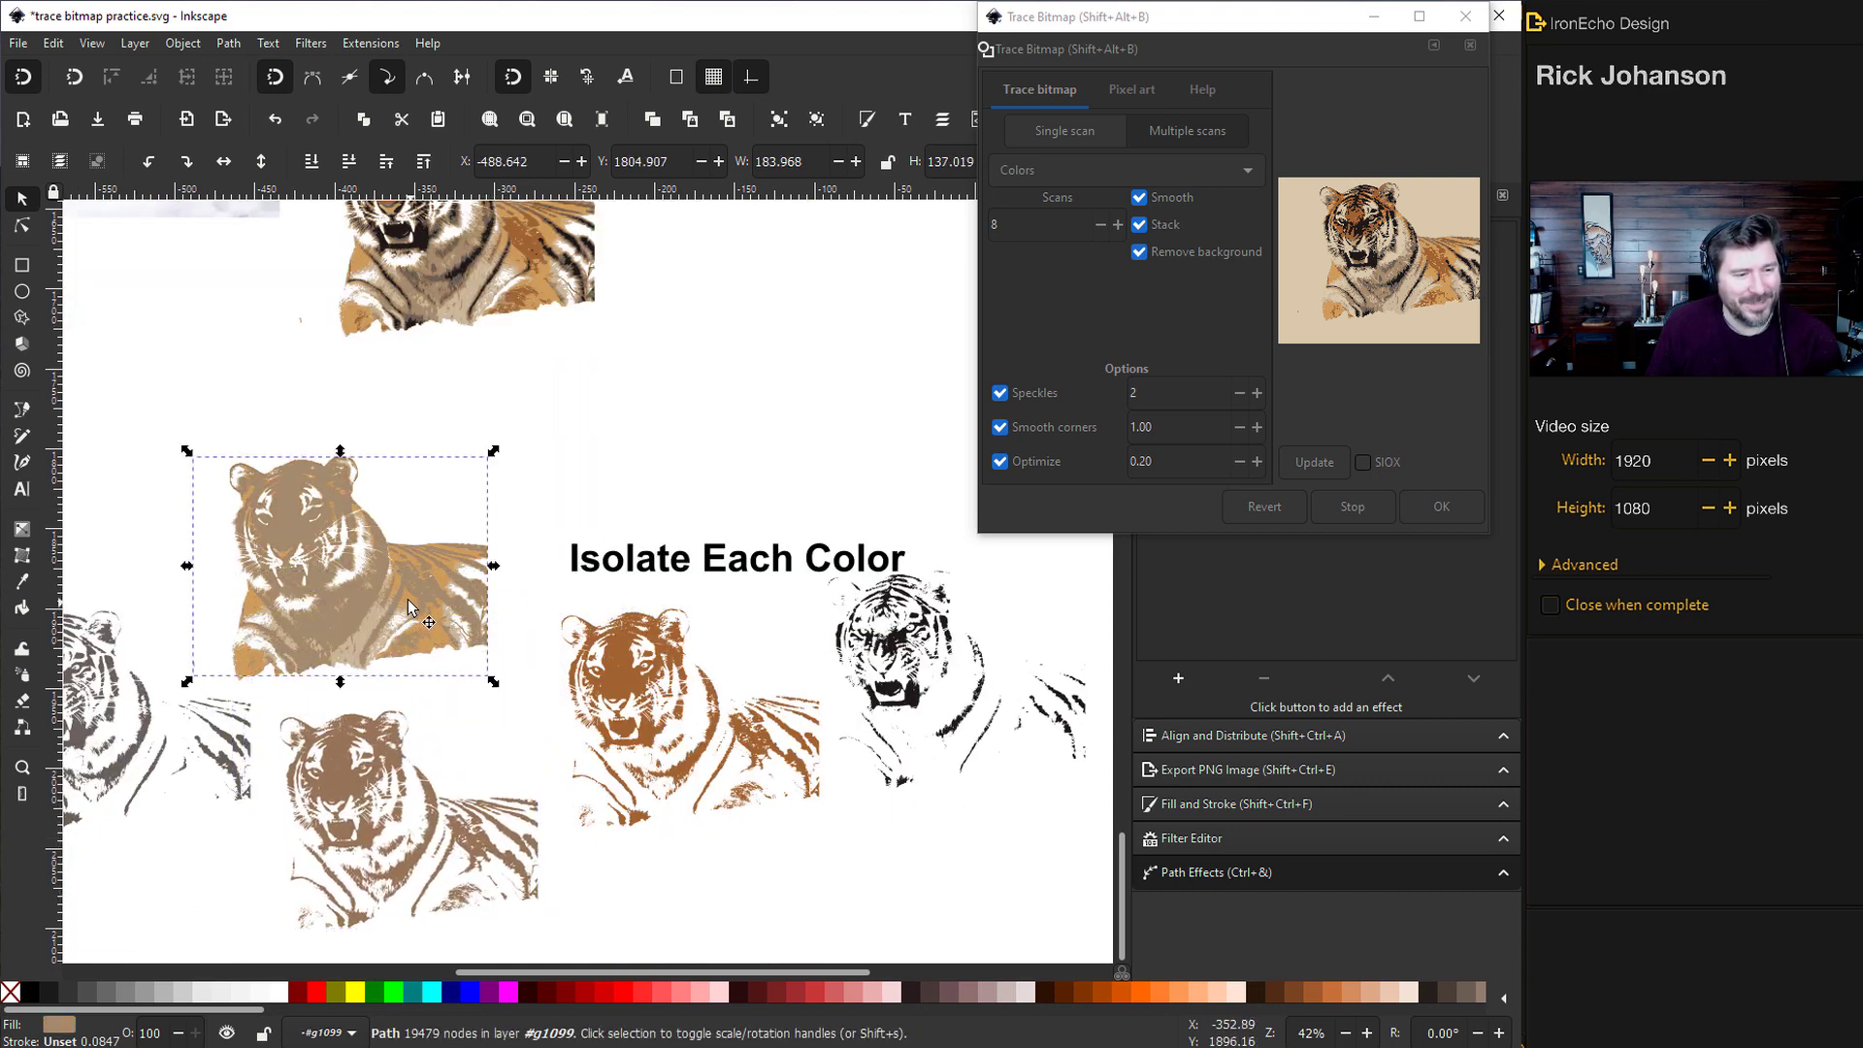
{"action": "left_click_drag", "start_coordinate": [411, 607], "coordinate": [1007, 926]}
{"action": "scroll", "coordinate": [528, 606], "scroll_direction": "down", "scroll_amount": 4}
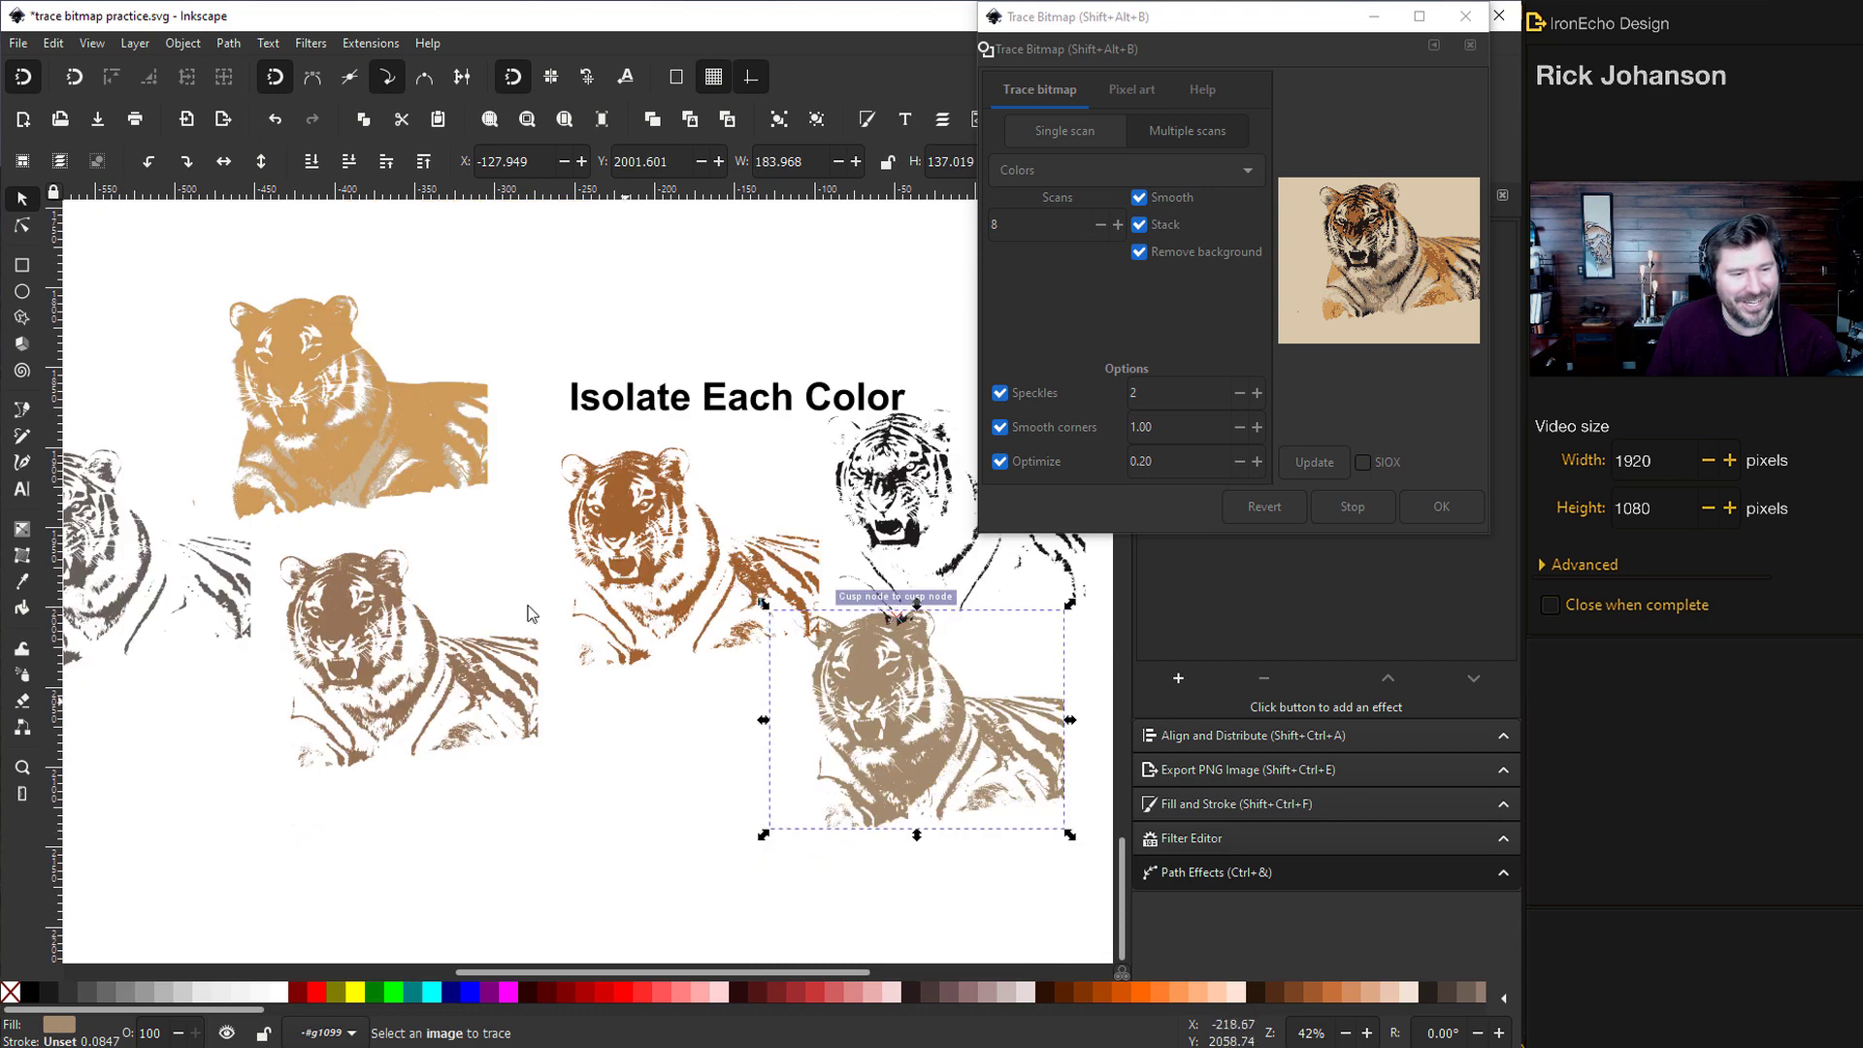
{"action": "left_click", "coordinate": [419, 419]}
{"action": "left_click_drag", "start_coordinate": [419, 419], "coordinate": [751, 843]}
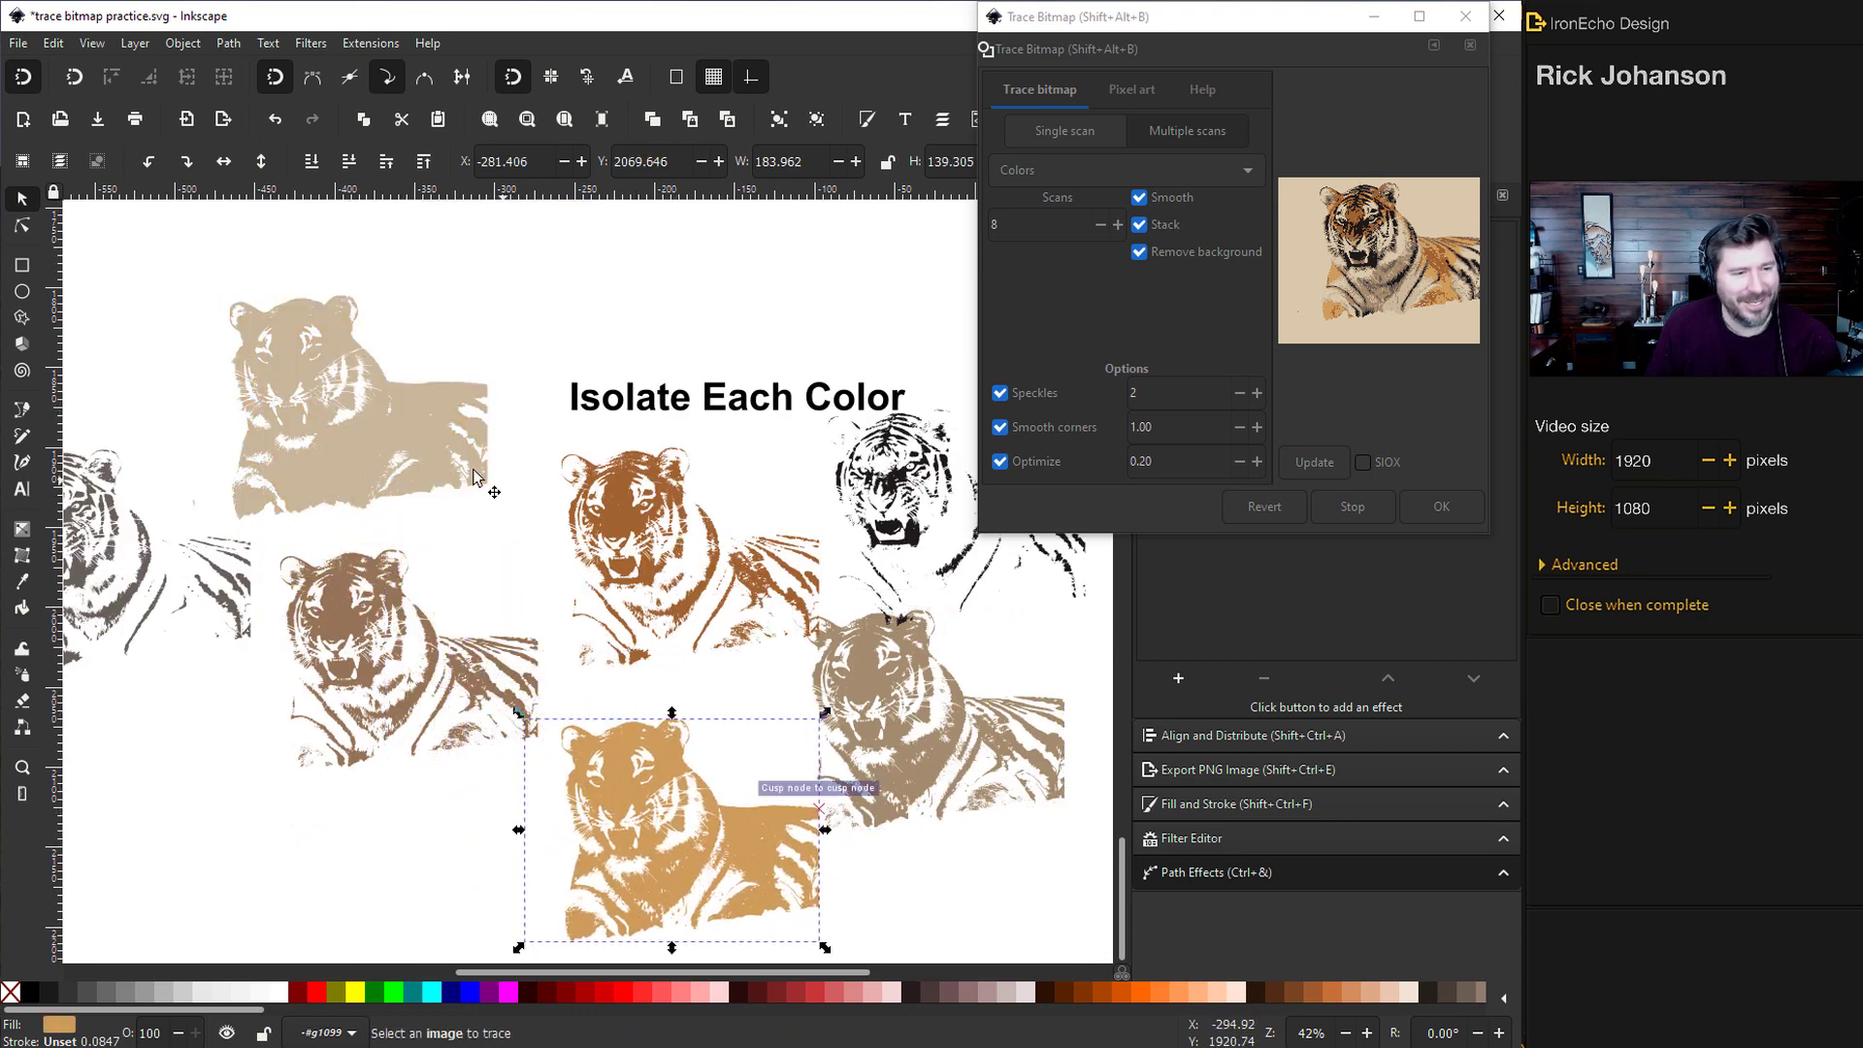
{"action": "left_click_drag", "start_coordinate": [400, 451], "coordinate": [369, 381]}
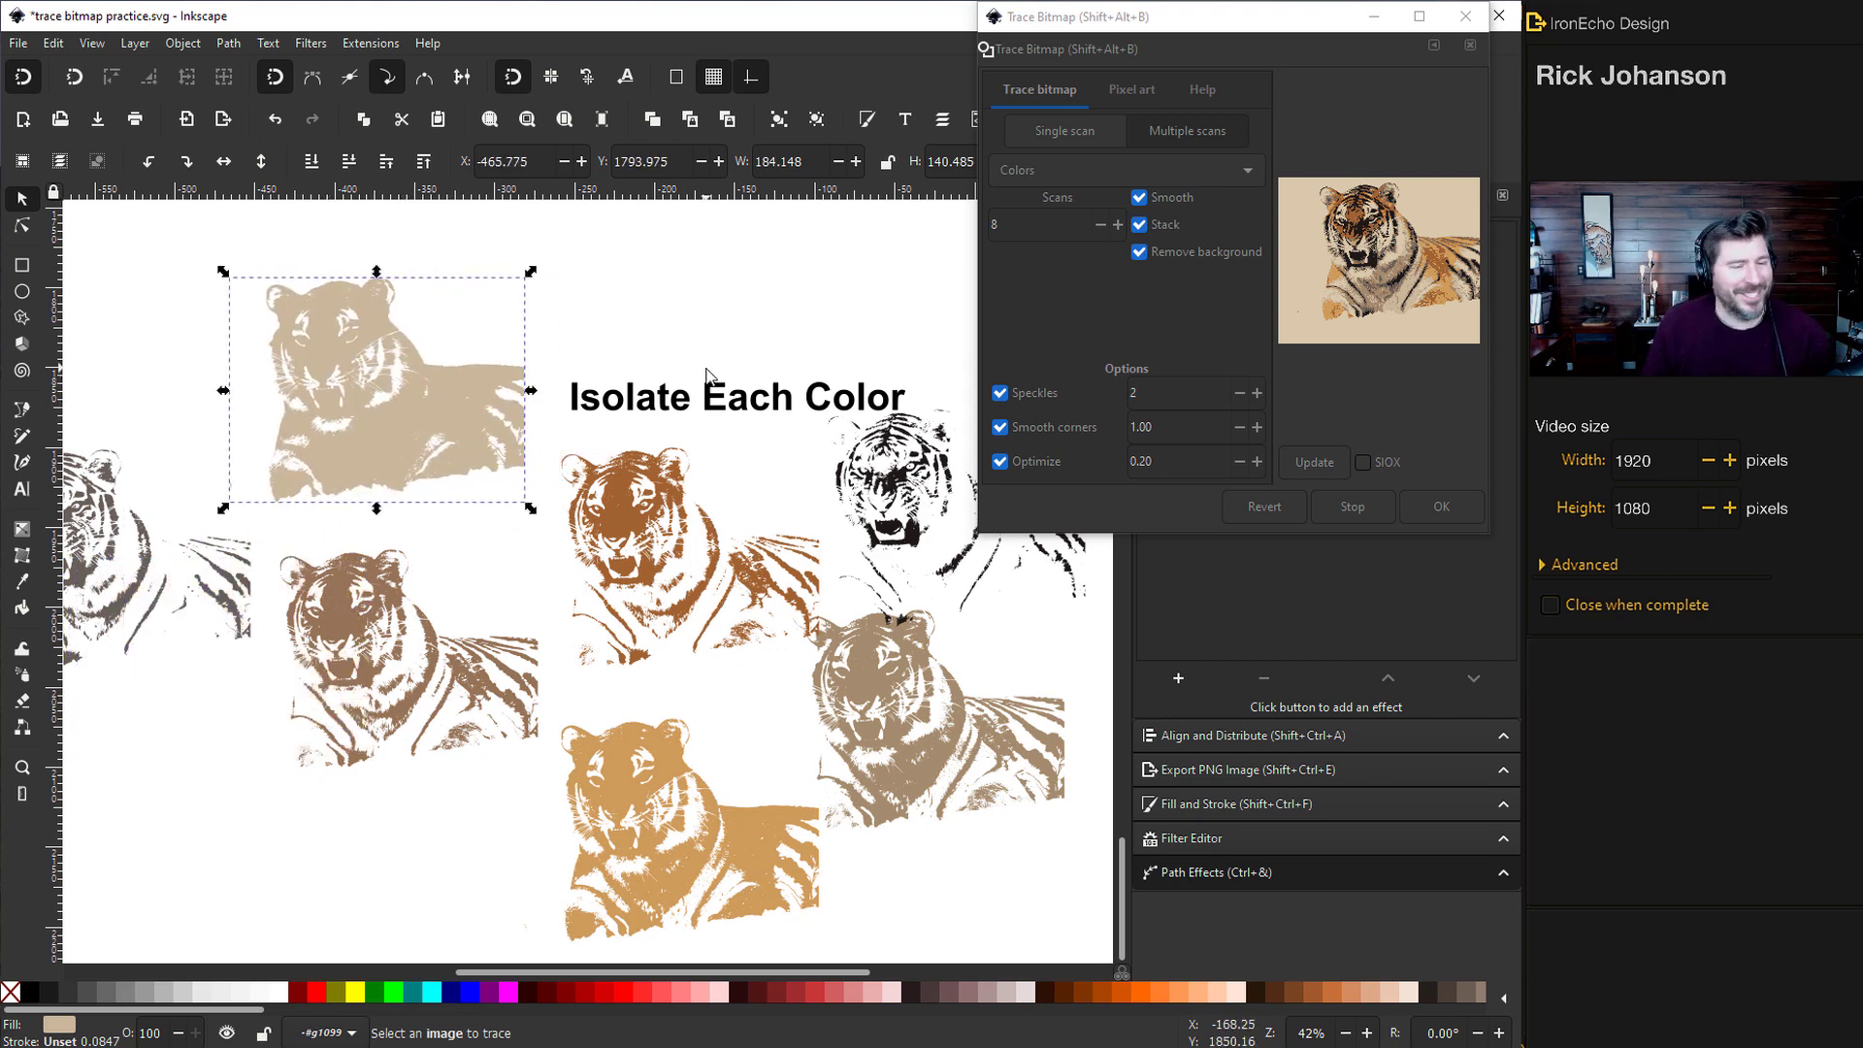